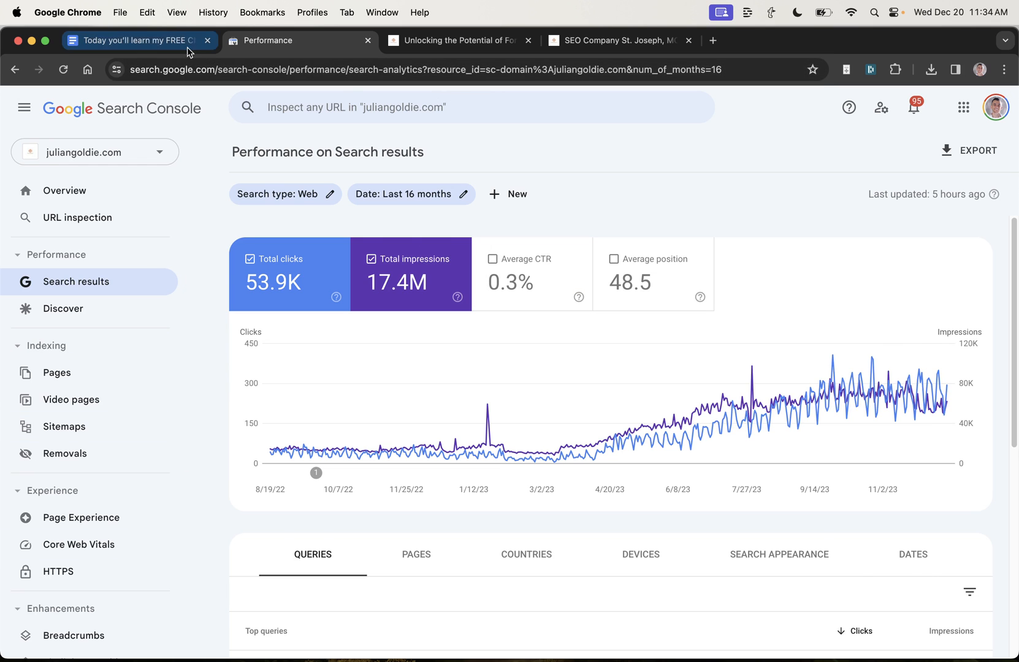
- Search 'Fort Lauderdale Mobile SEO' in an Incognito window and highlight the juliangoldie.com result
key(ctrl+Tab)
click(350, 72)
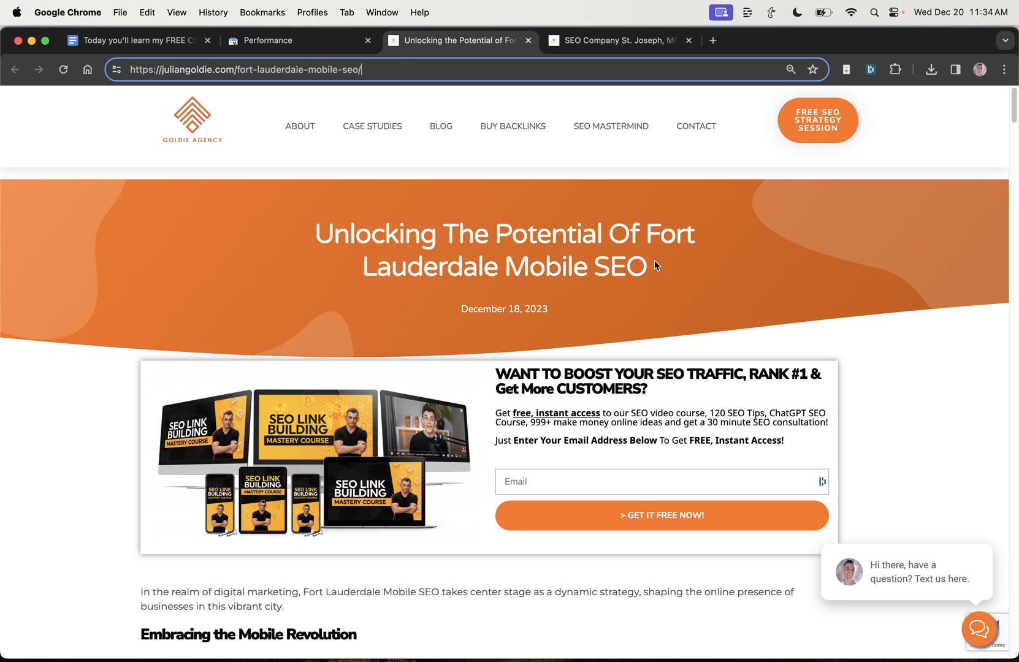
drag(646, 271, 644, 236)
key(super+c)
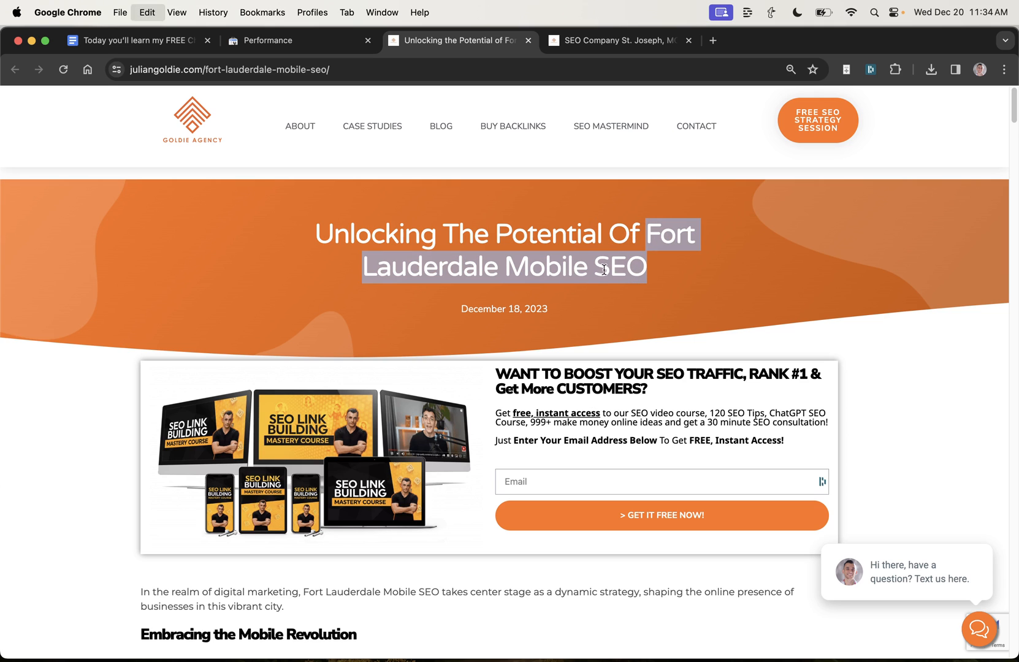
click(1003, 69)
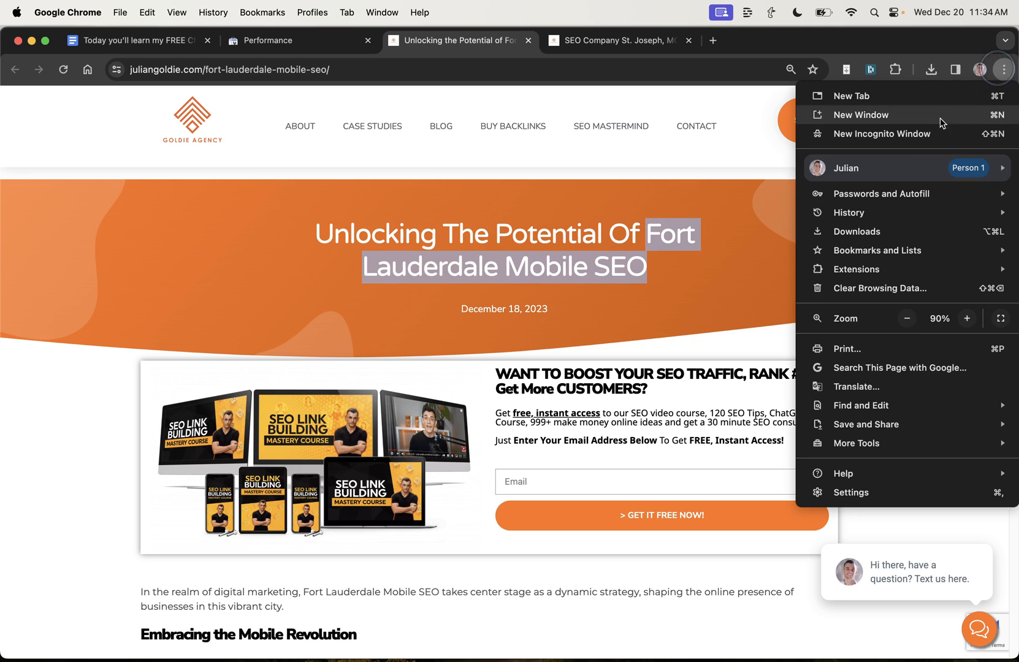
click(899, 136)
key(super+v)
key(Return)
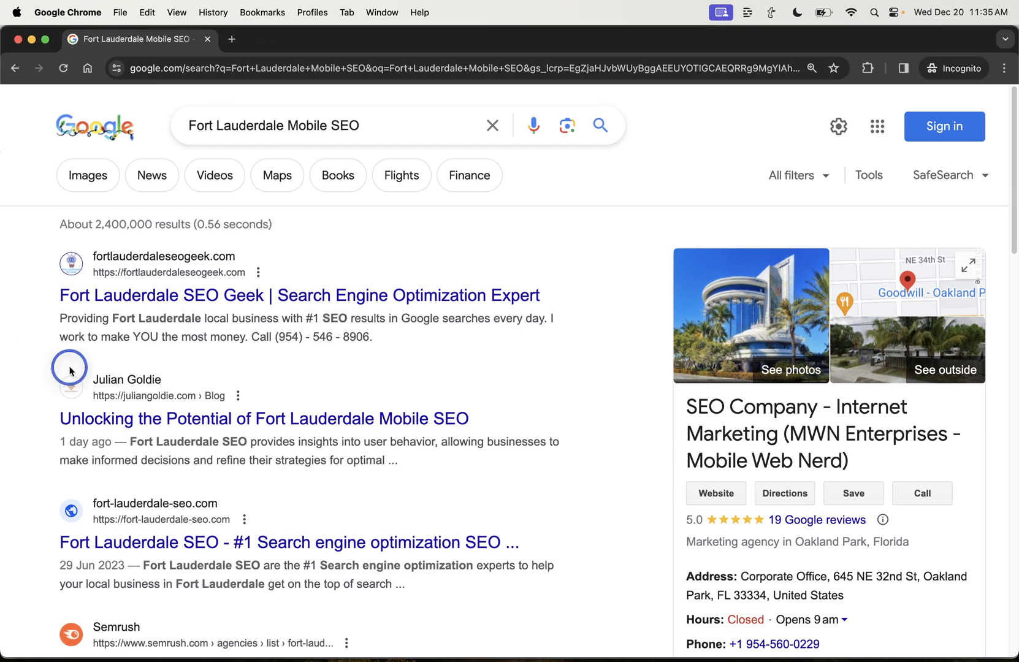
drag(68, 367, 397, 462)
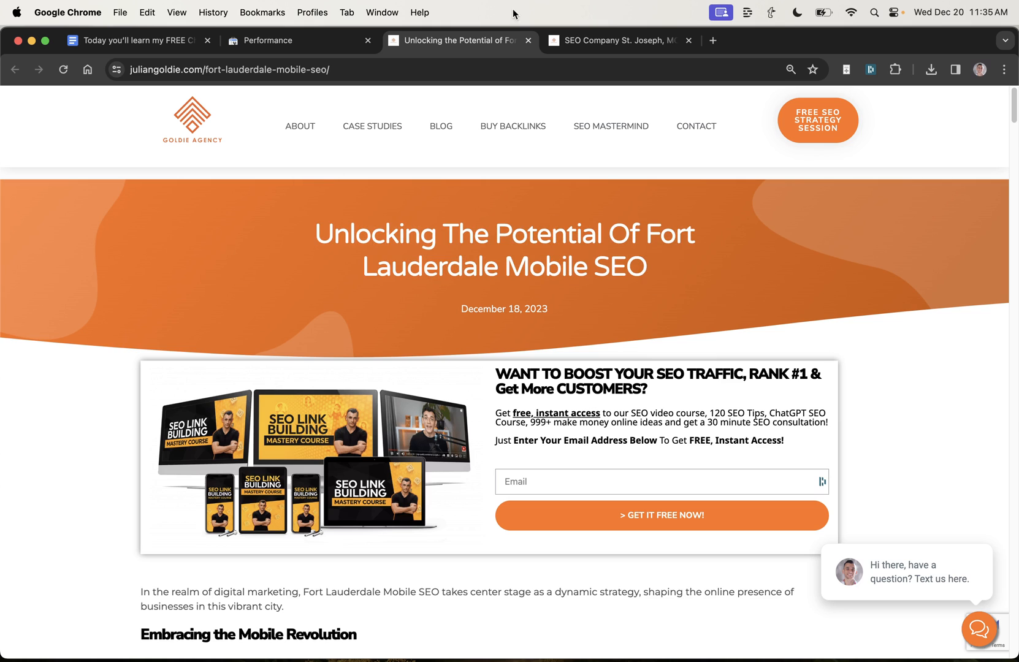
- Confirm the SEO Company St. Joseph, MO post ranks in Google, return to Search Console and close the Fort Lauderdale article
click(605, 40)
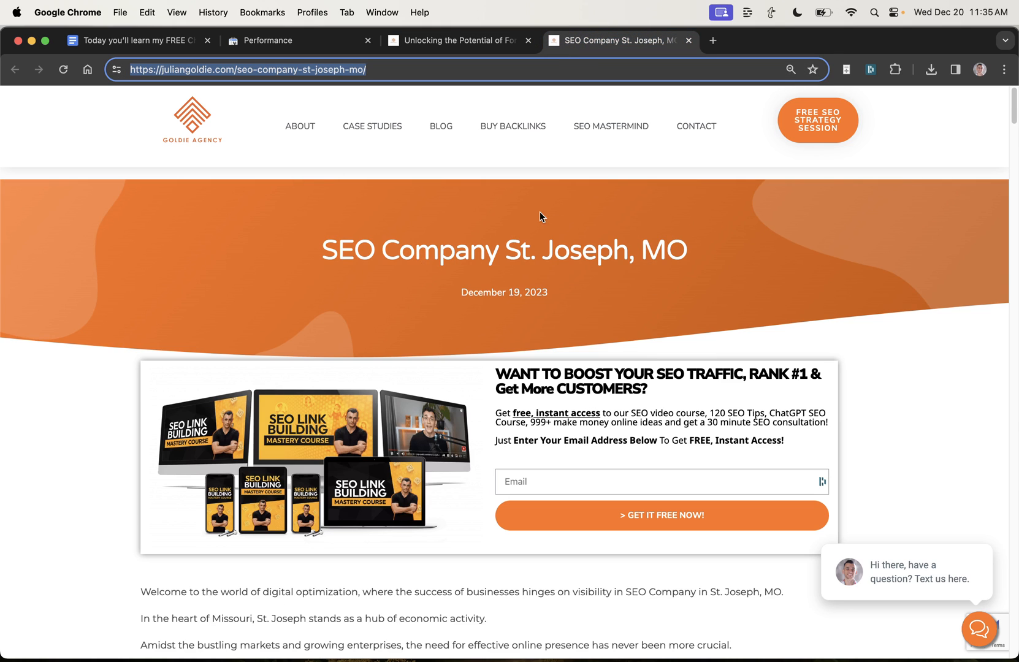
drag(687, 250, 295, 253)
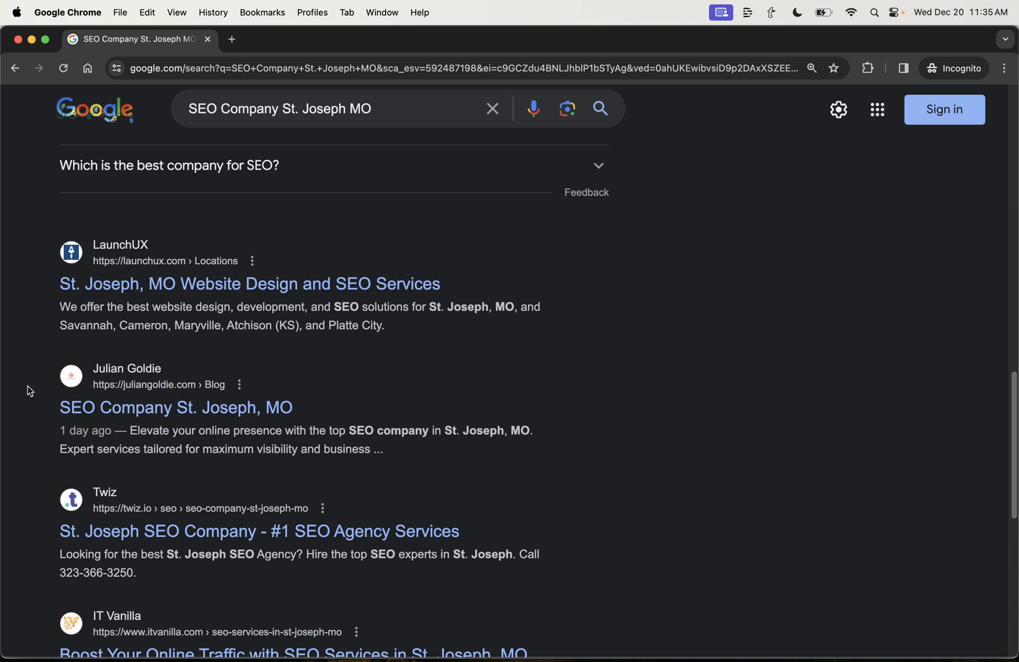
drag(283, 423, 128, 369)
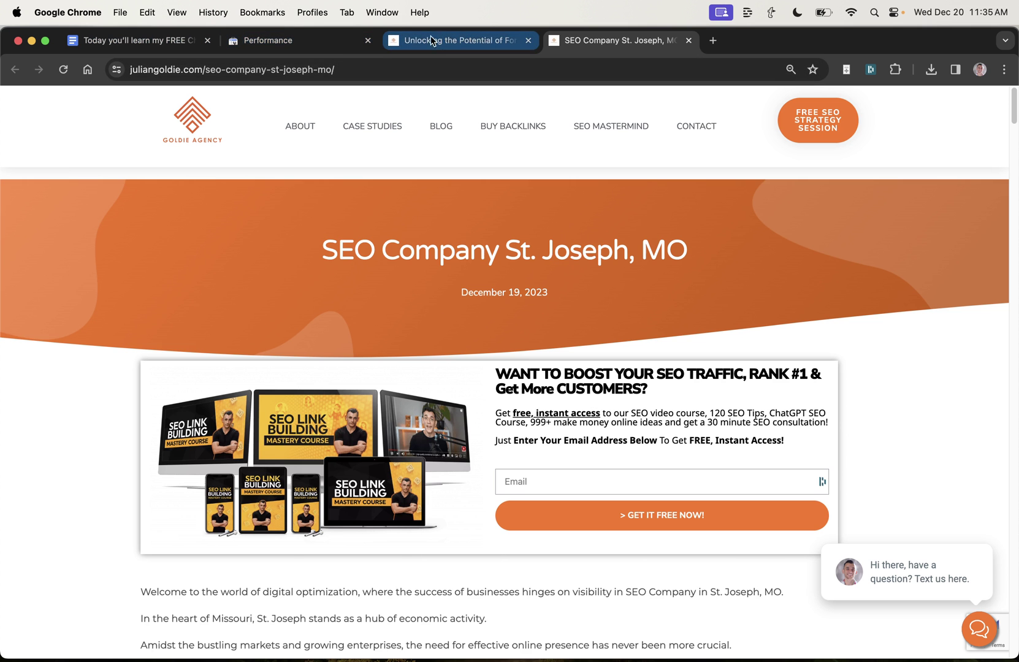
click(295, 41)
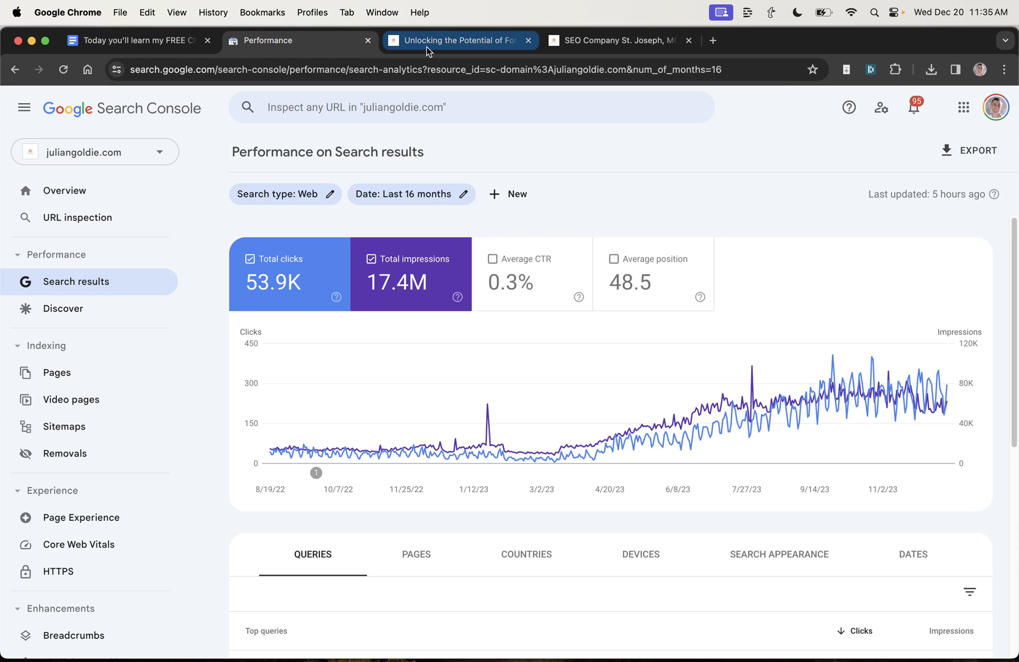
click(446, 40)
key(super+w)
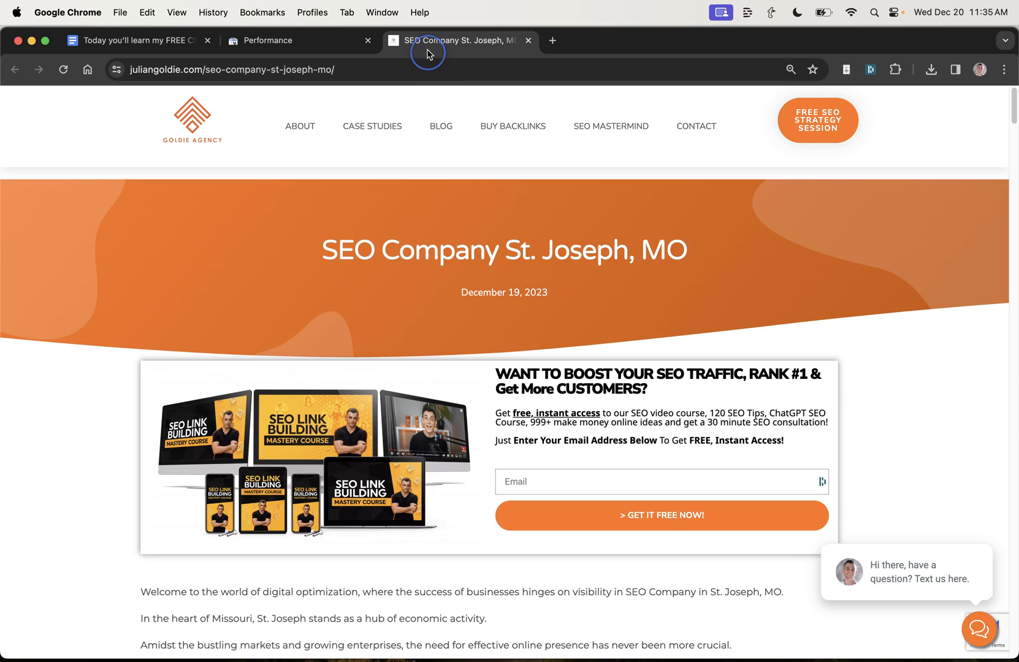
drag(277, 232, 631, 324)
scroll(509, 359, down, 10)
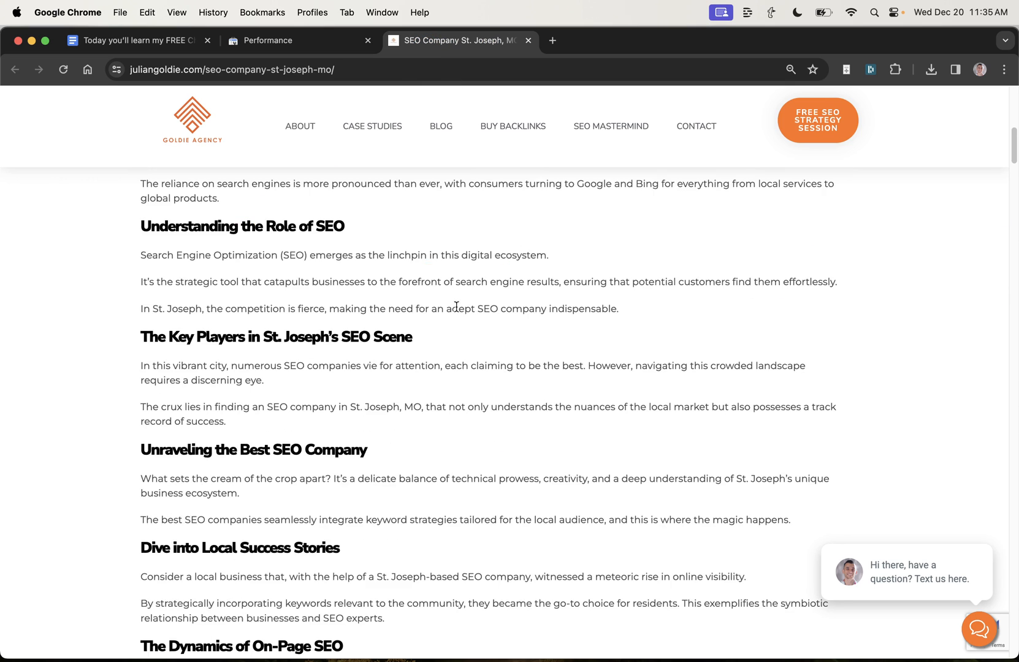
scroll(509, 359, up, 10)
drag(261, 253, 603, 293)
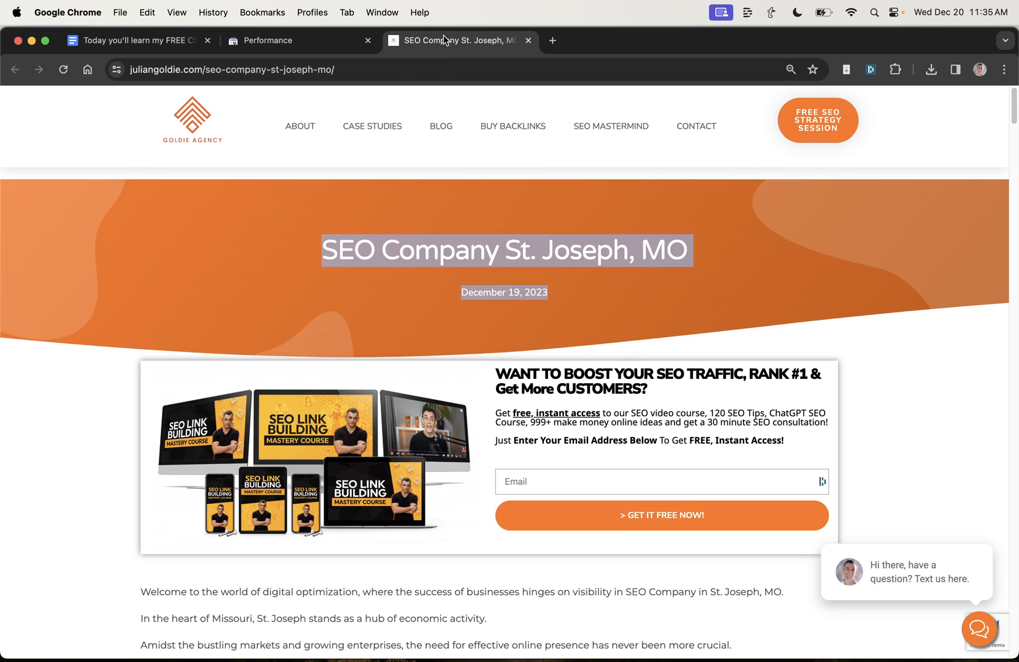
- Close the St. Joseph and Search Console tabs, then go over the strategy's QUALITY control and COPY and STEAL bullets
key(super+w)
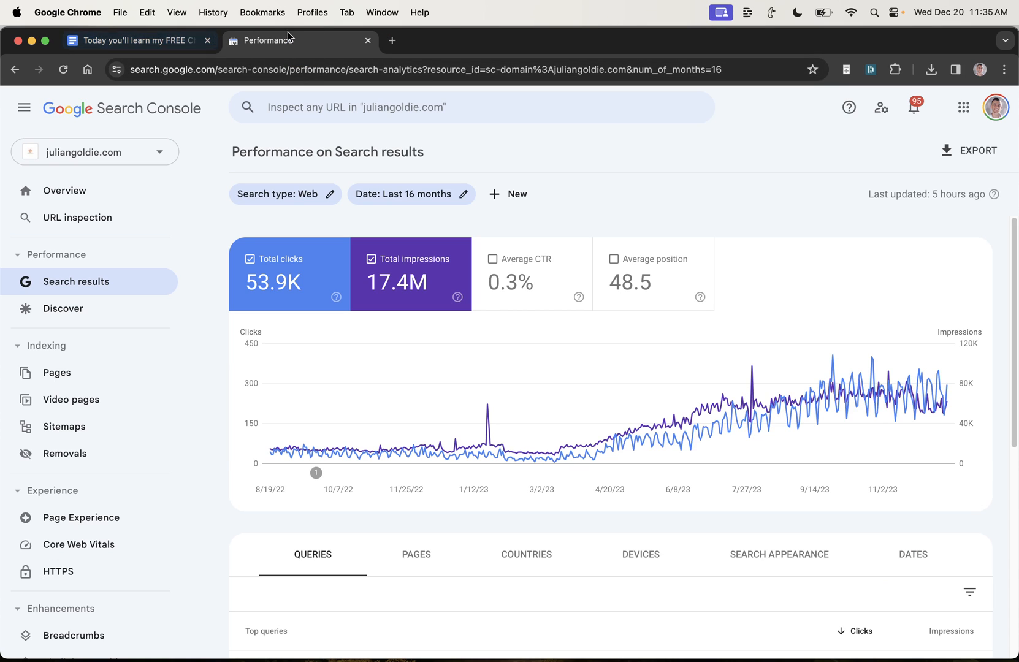
key(super+w)
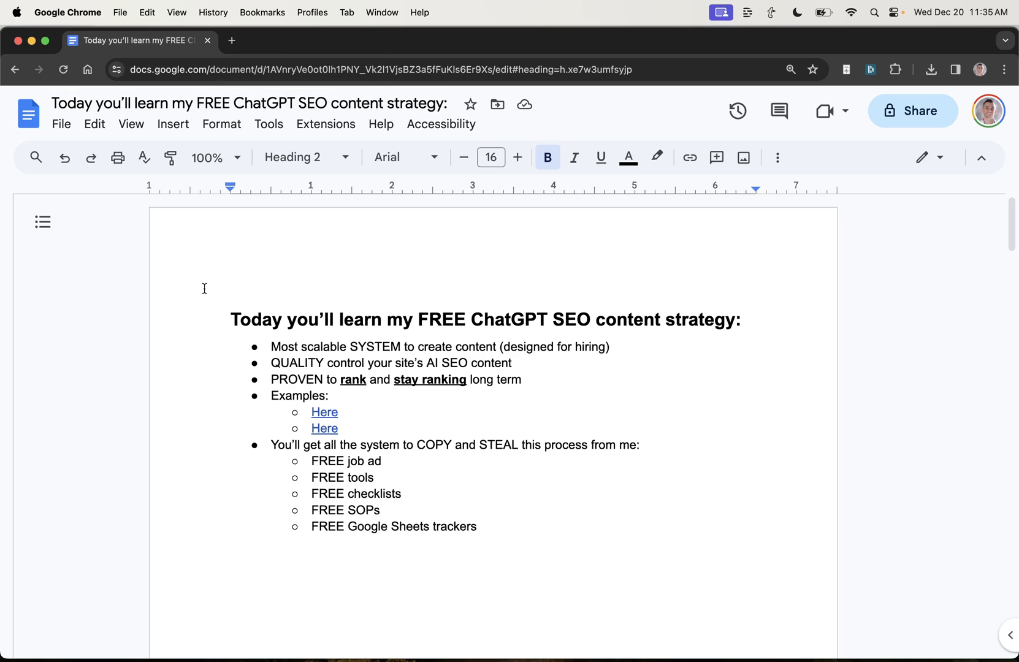
drag(254, 348, 622, 361)
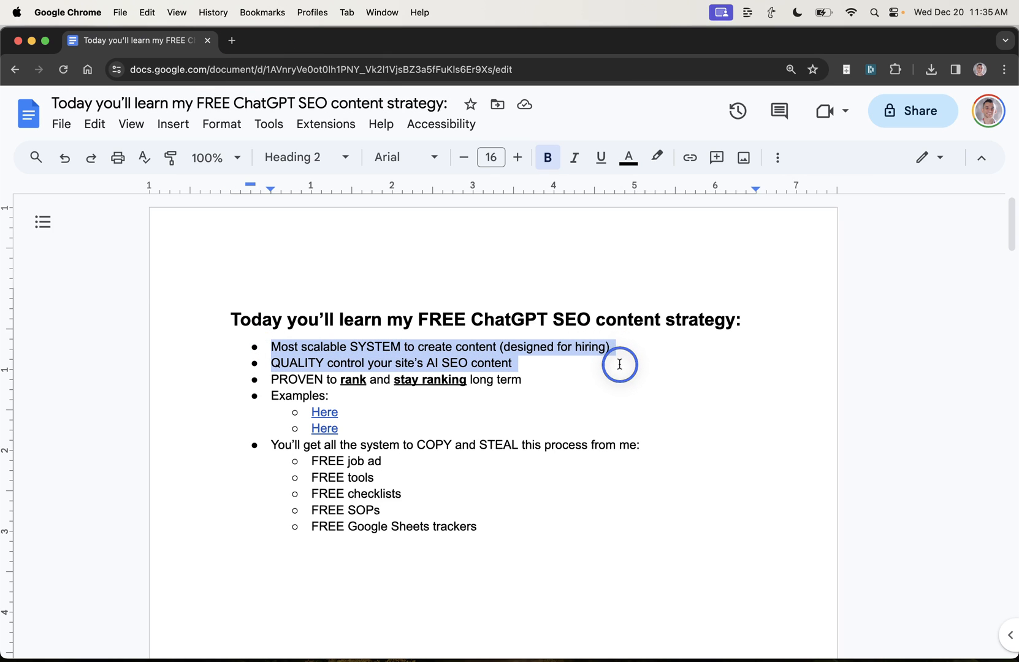
mouse_move(621, 361)
mouse_down()
mouse_move(610, 387)
mouse_move(613, 446)
mouse_up()
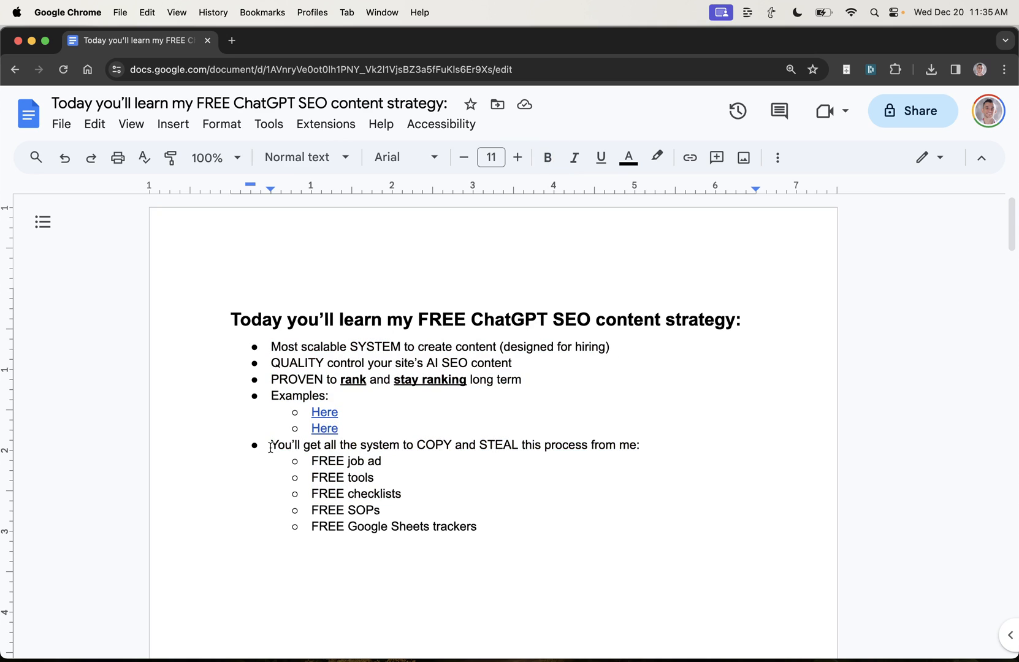
click(621, 501)
drag(268, 447, 476, 463)
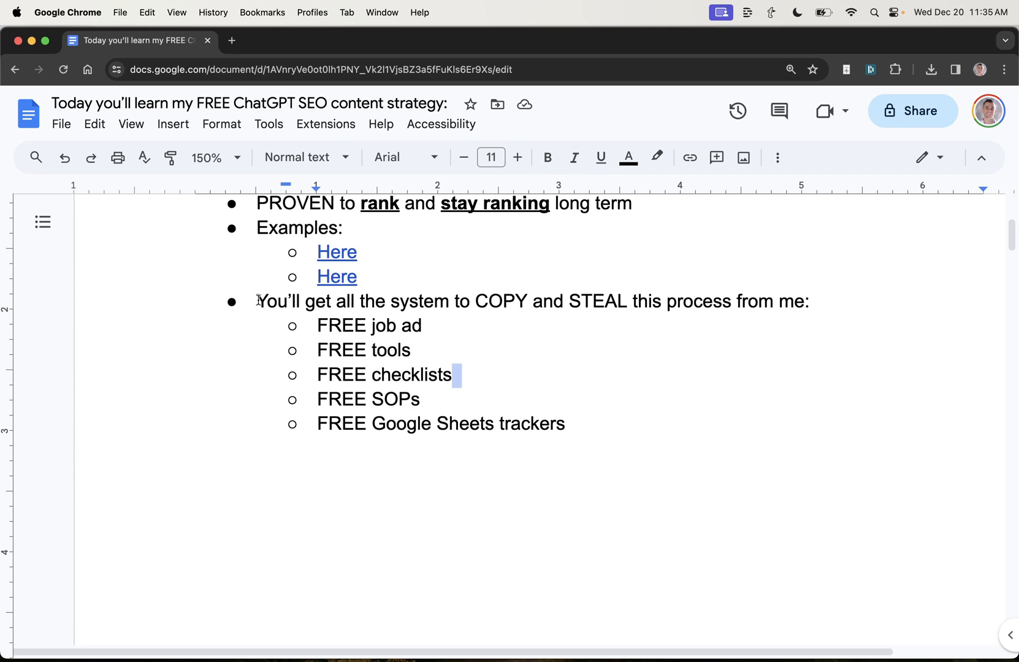
drag(258, 301, 814, 301)
- Highlight the five FREE resource sub-bullets, from FREE job ad through FREE SOPs
click(321, 325)
drag(322, 324, 615, 441)
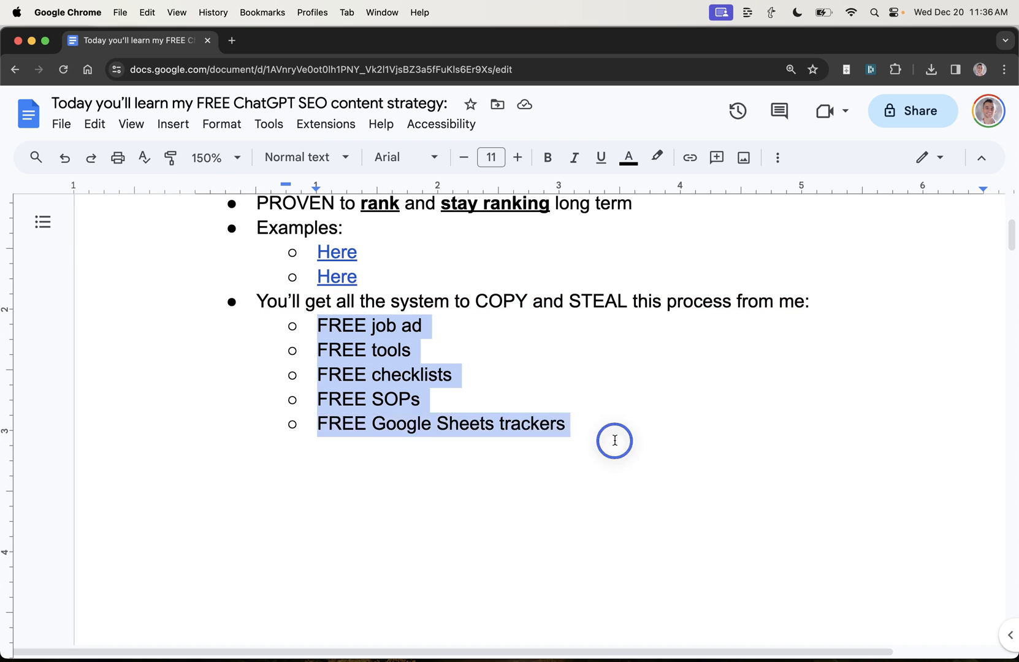
click(437, 388)
mouse_move(591, 427)
mouse_down()
mouse_move(357, 353)
mouse_move(528, 389)
mouse_up()
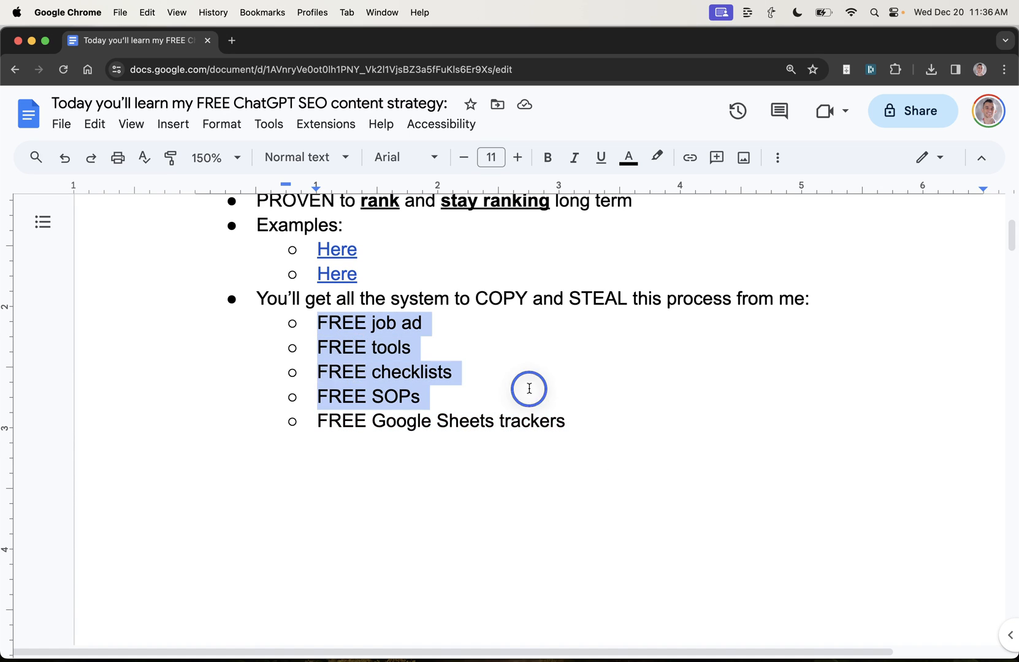
triple_click(482, 324)
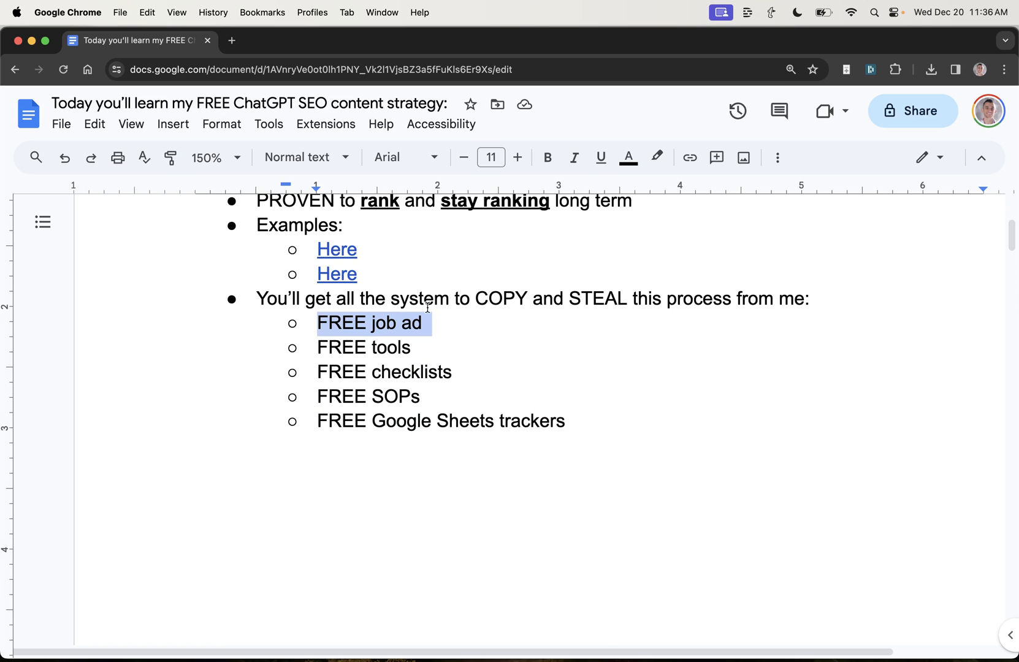
click(380, 301)
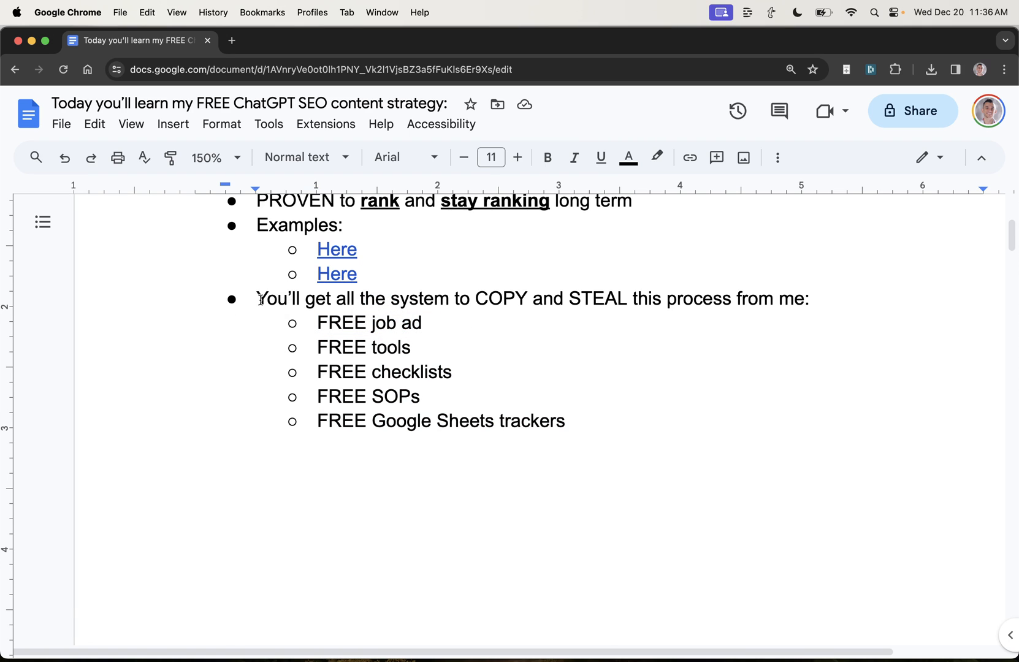
drag(256, 299, 618, 422)
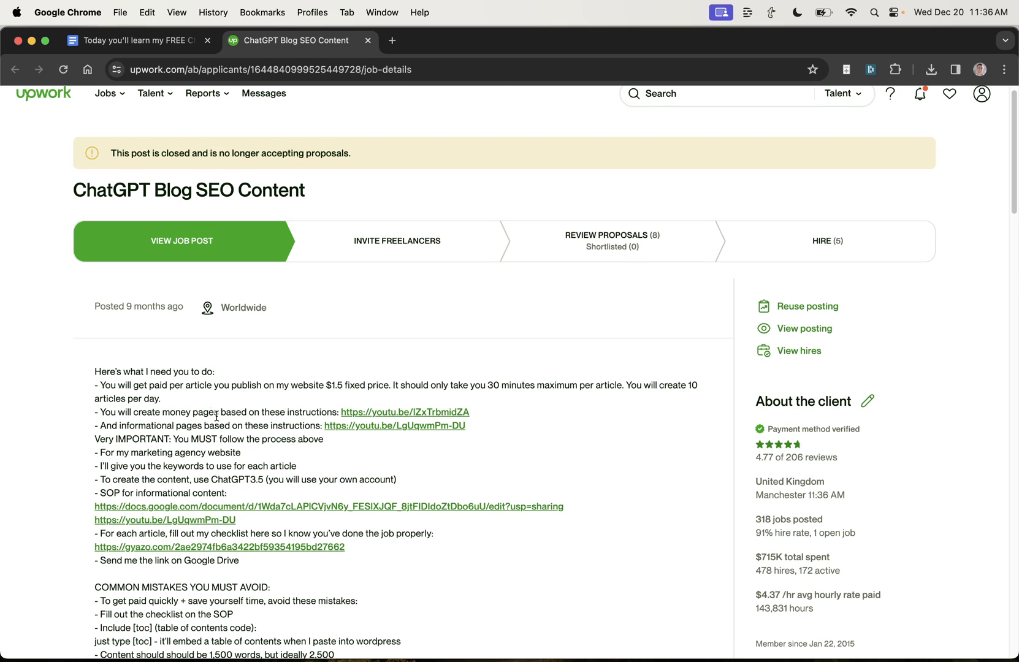
scroll(308, 314, up, 1)
scroll(104, 372, down, 5)
scroll(199, 382, down, 5)
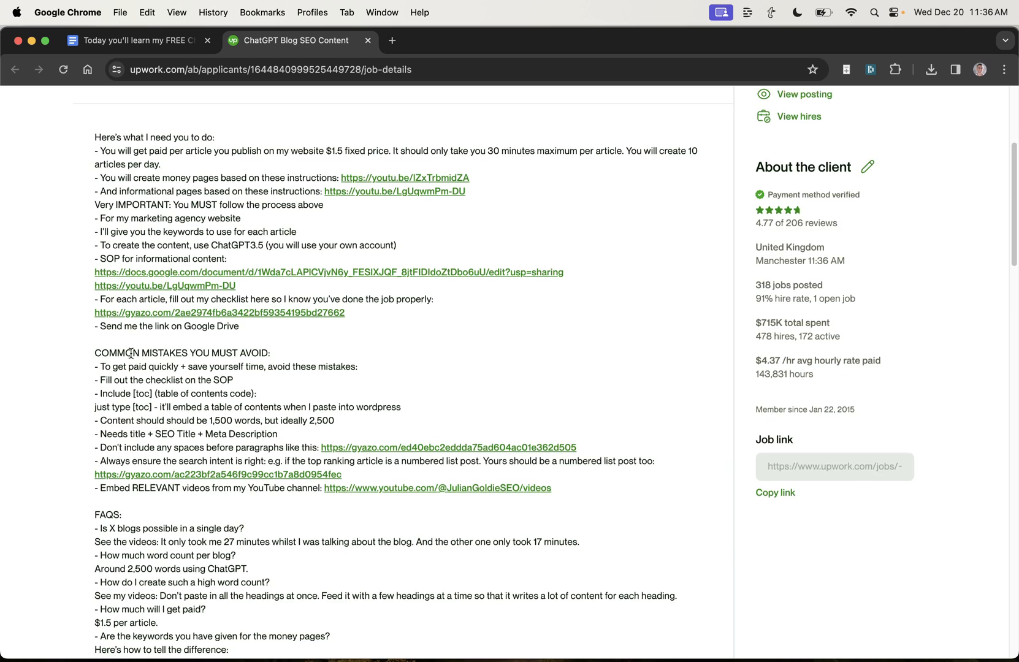
scroll(263, 405, down, 4)
scroll(173, 438, down, 5)
drag(399, 510, 414, 502)
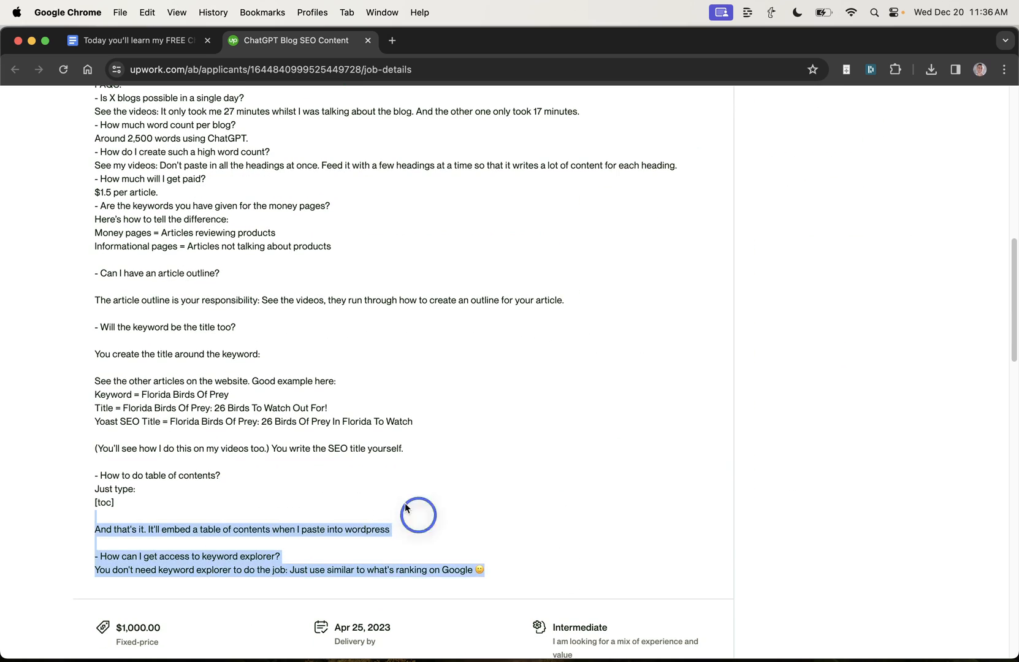
- Highlight the whole Upwork job description and flip briefly to the strategy document and back
key(Home)
drag(701, 657, 95, 384)
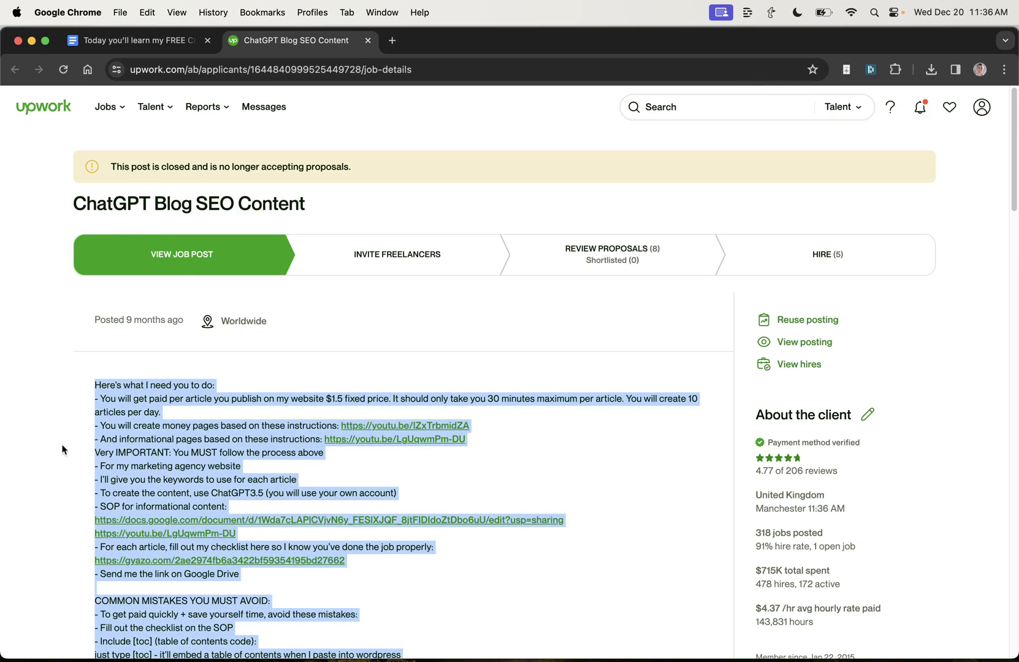
click(136, 42)
scroll(337, 366, up, 5)
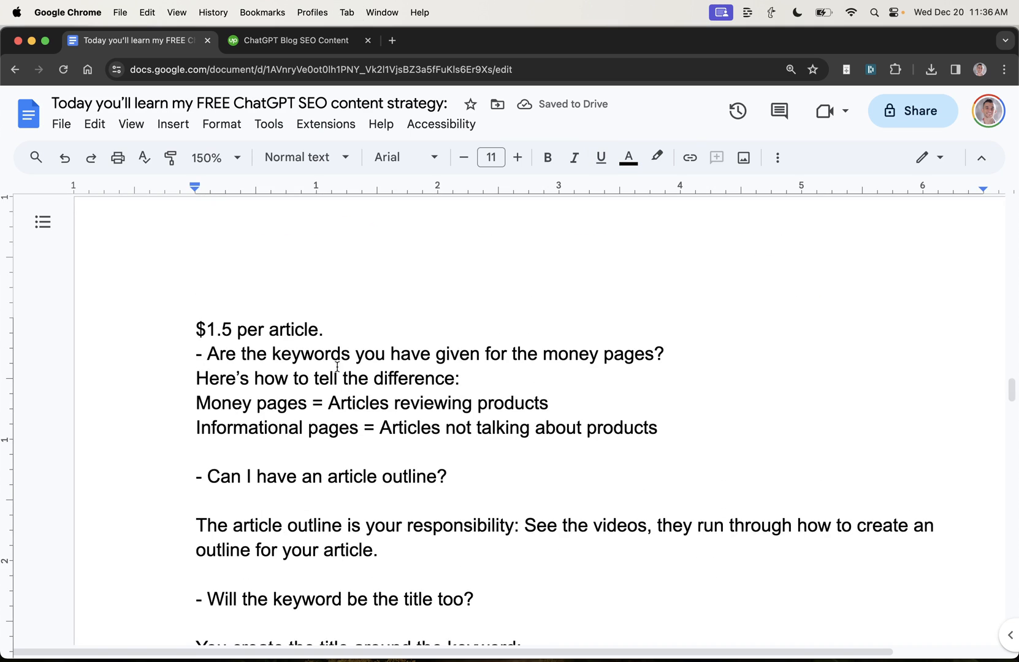
scroll(313, 430, up, 5)
key(ctrl+Tab)
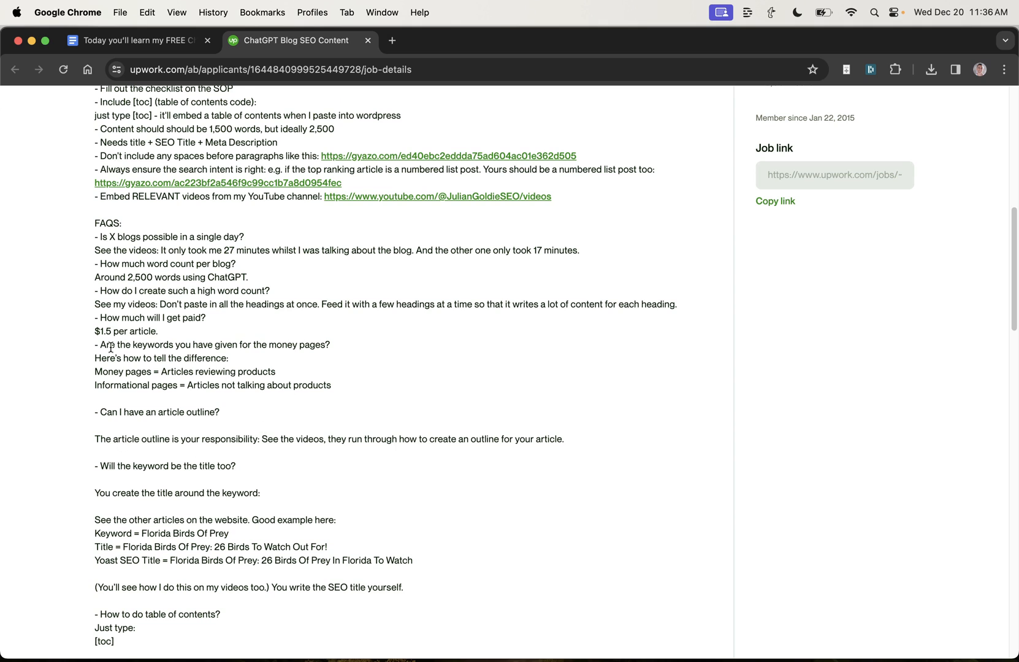
- Review the $1.5 per article payment FAQ and the FAQS lines, then return to the strategy document
drag(95, 331, 174, 334)
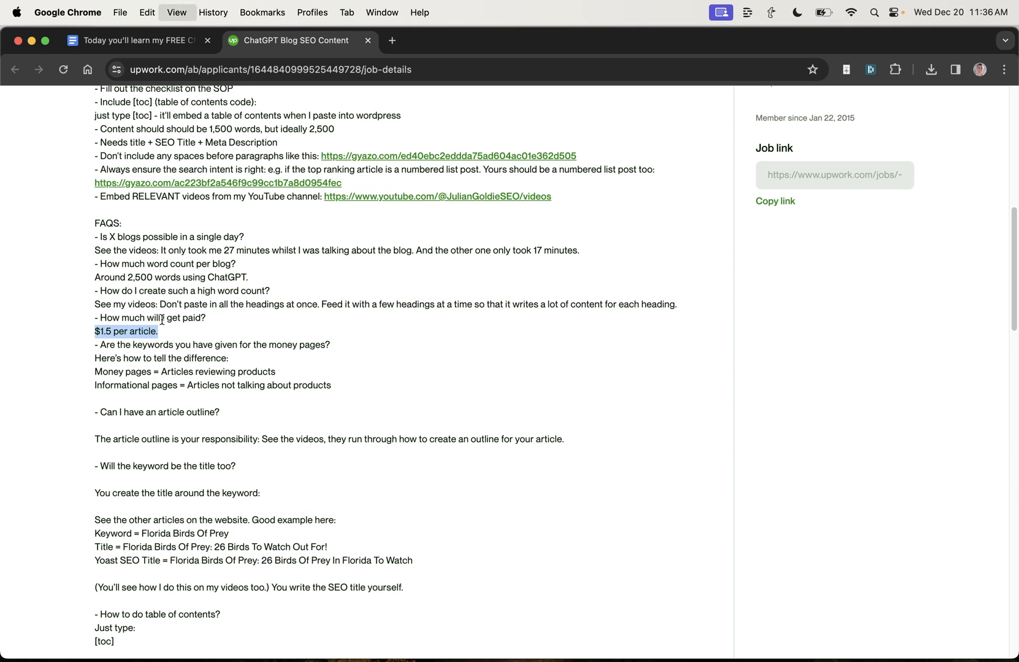
key(super+plus)
scroll(161, 324, down, 3)
key(shift+Up)
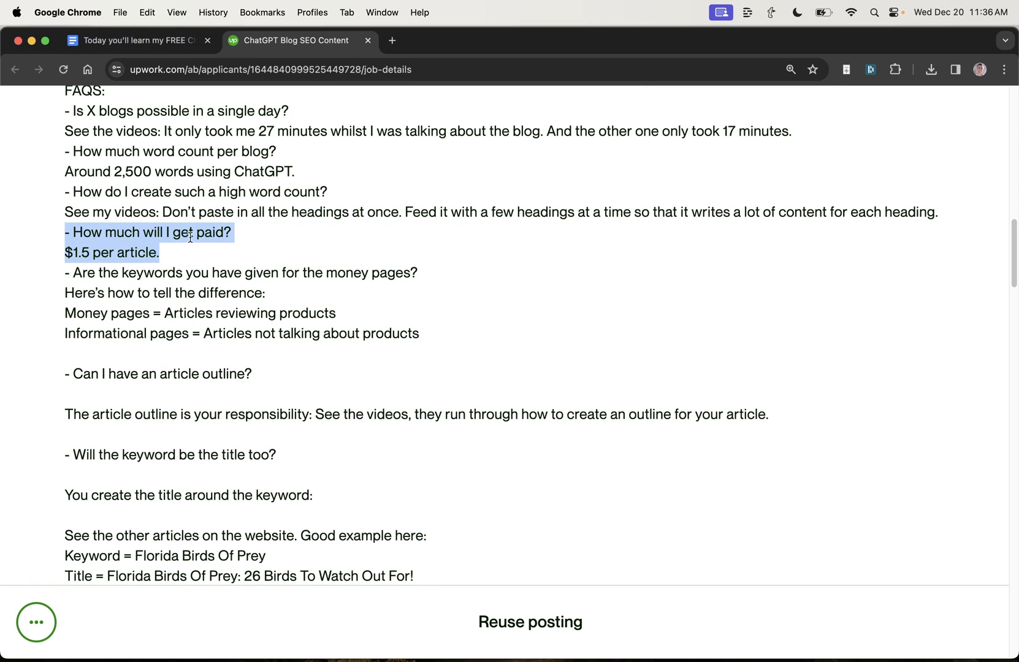
click(181, 269)
drag(163, 253, 48, 230)
scroll(166, 399, up, 4)
click(88, 405)
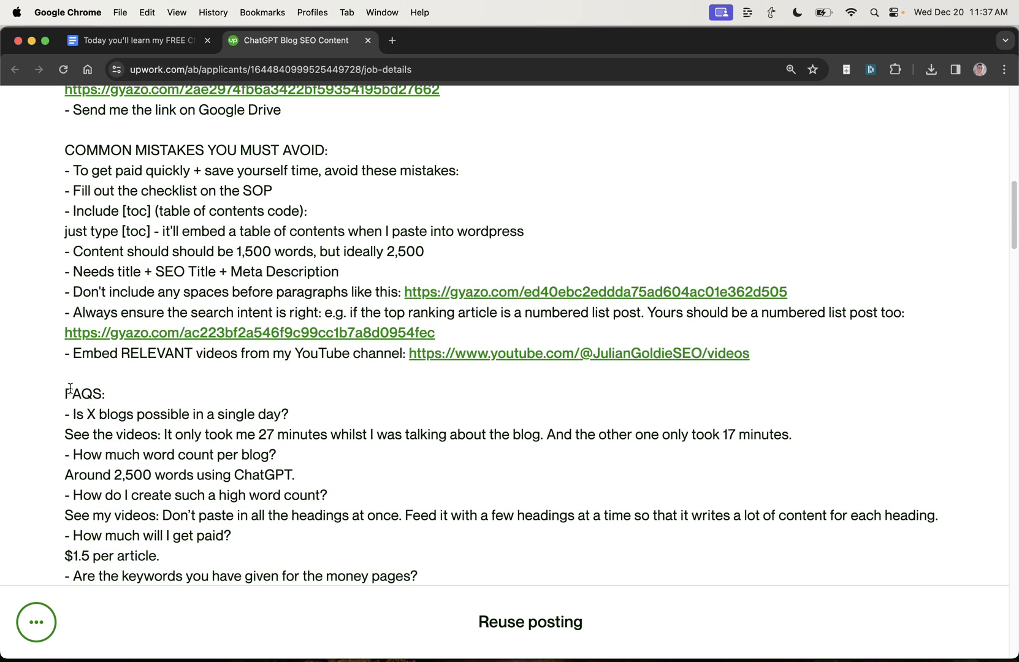
drag(70, 389, 219, 509)
click(219, 513)
scroll(200, 287, down, 5)
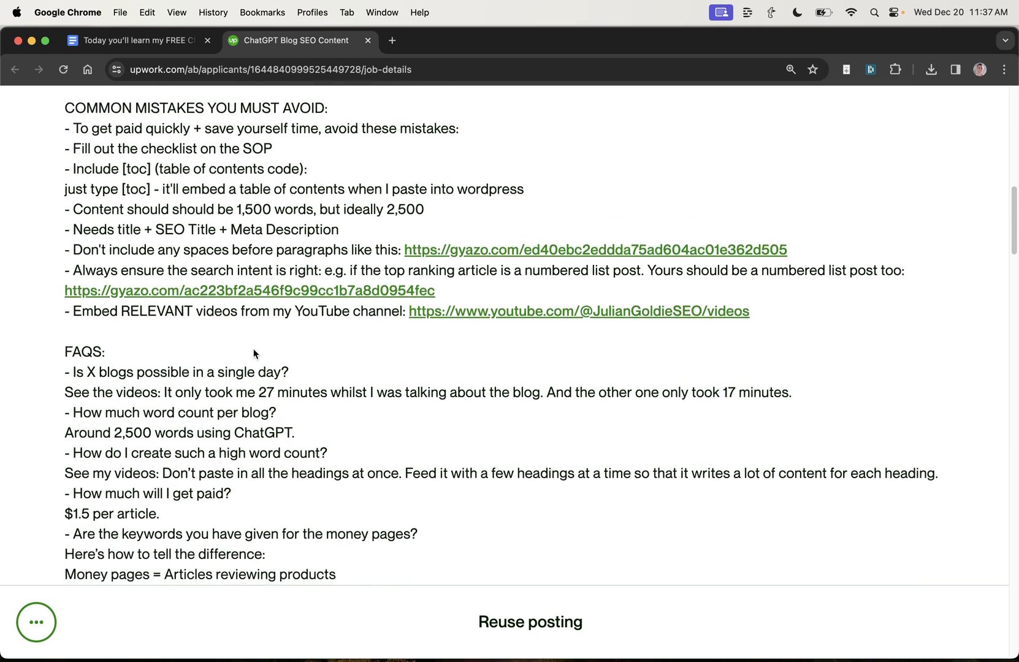
scroll(200, 287, down, 5)
click(136, 40)
drag(196, 333, 883, 354)
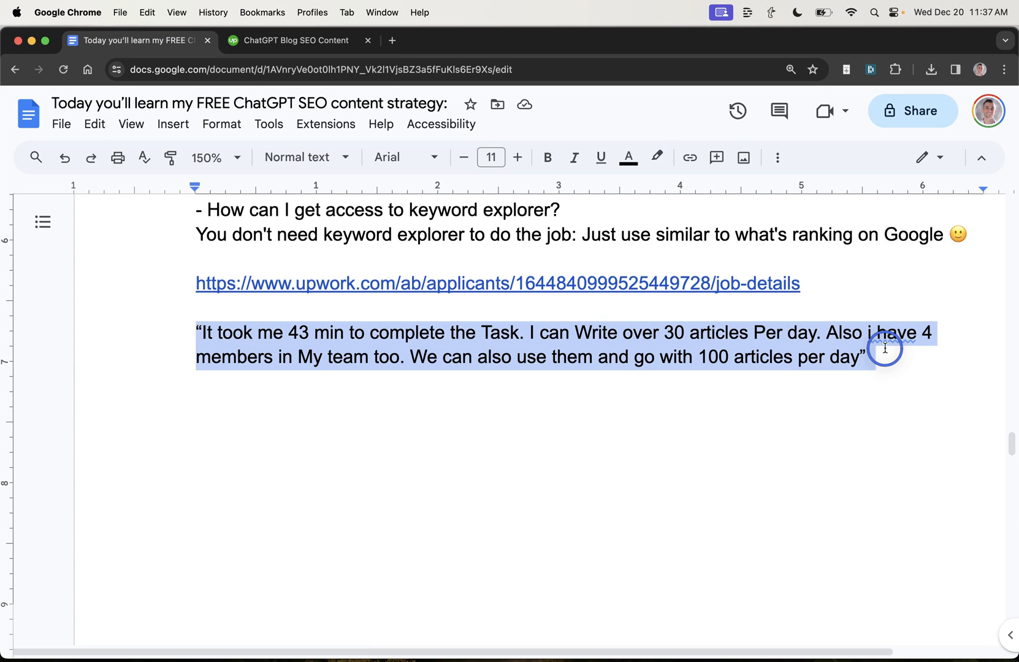
- Highlight the applicant's quote about 43-minute completion and 100 articles per day, then return to the Upwork posting
click(882, 359)
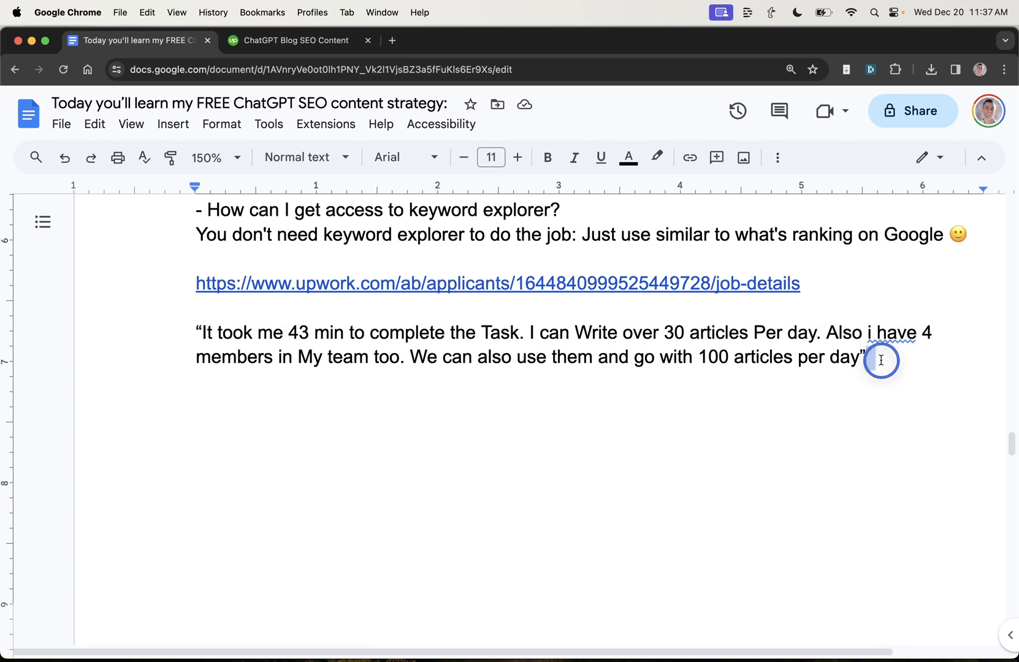
mouse_move(875, 358)
mouse_down()
mouse_move(193, 330)
mouse_move(776, 372)
mouse_move(902, 361)
mouse_up()
click(192, 330)
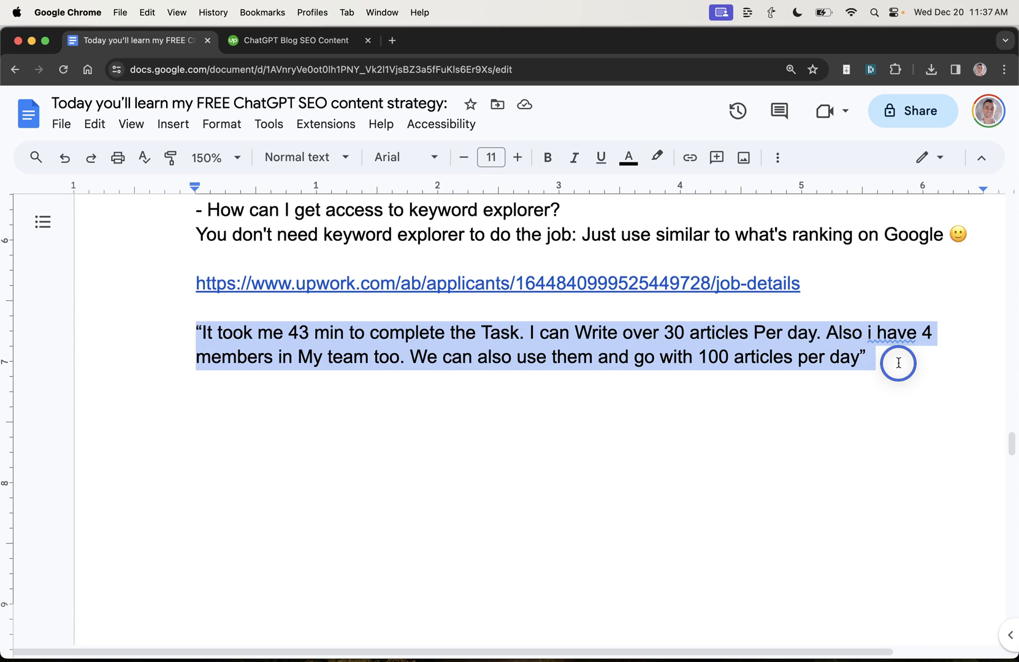
drag(196, 332, 520, 328)
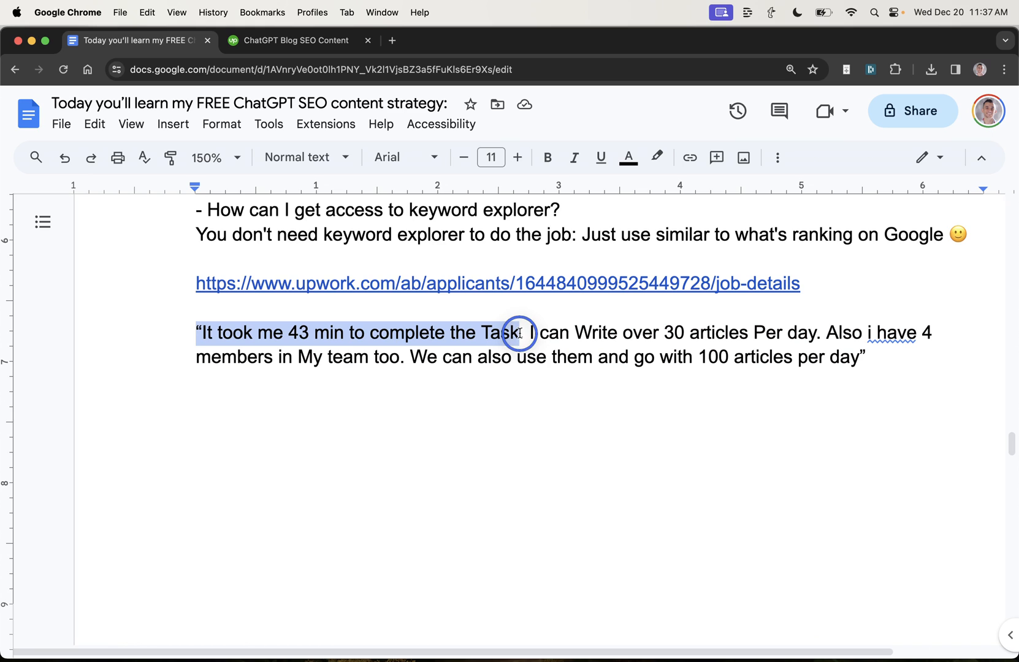
click(341, 332)
drag(288, 333, 527, 345)
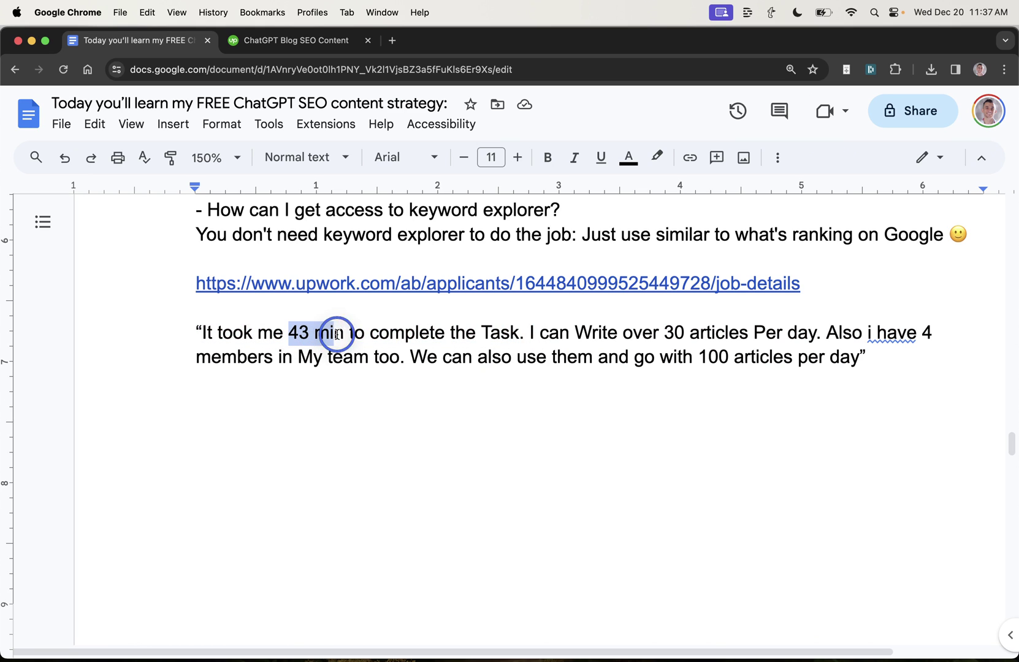
click(526, 342)
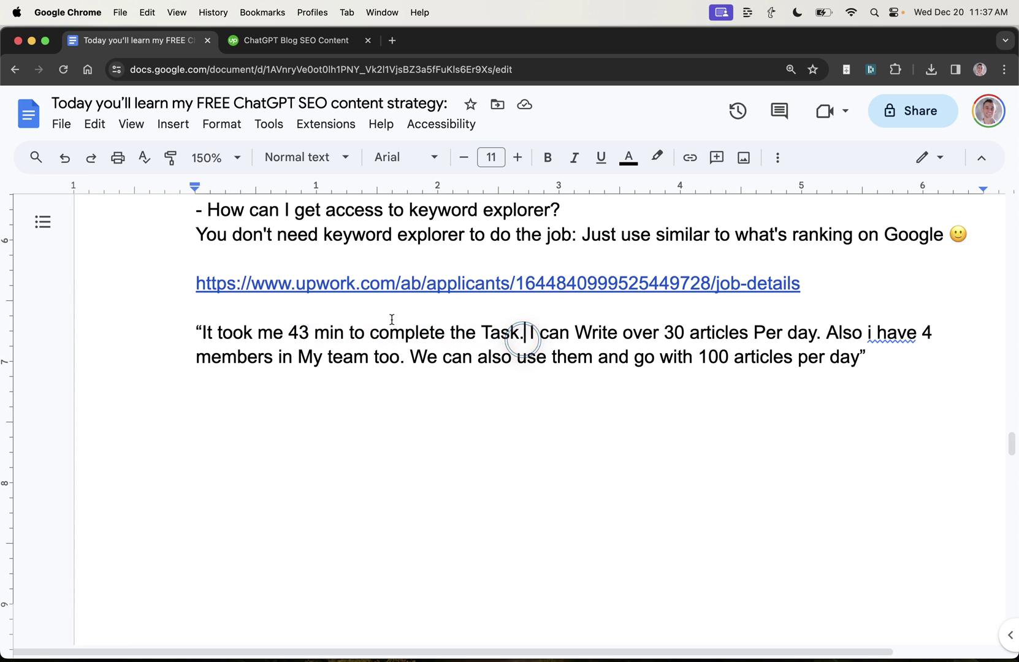
click(184, 330)
drag(196, 333, 867, 357)
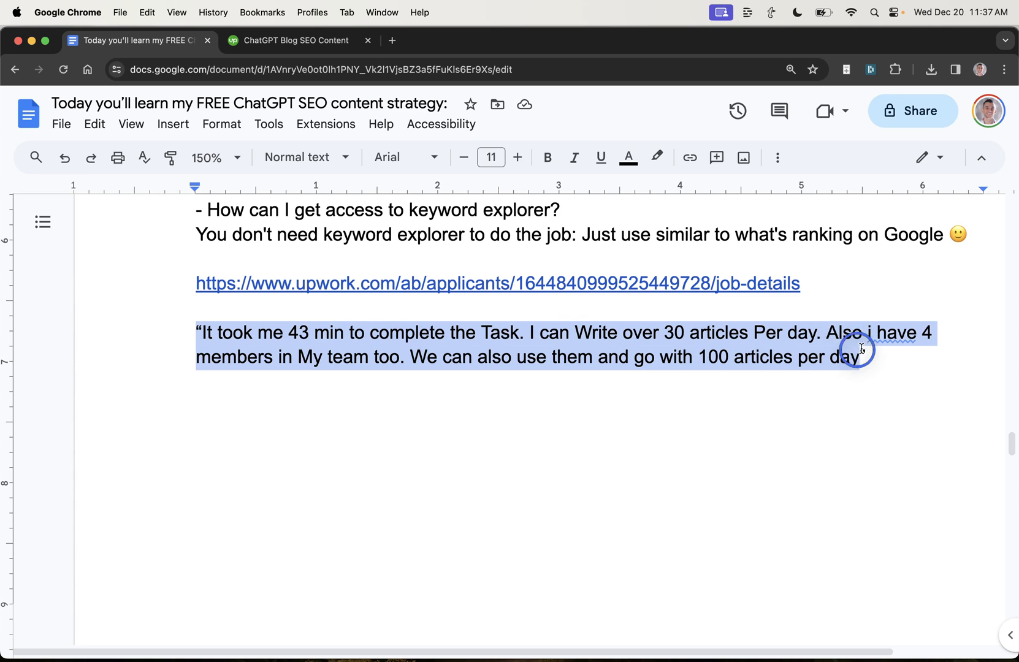
click(796, 357)
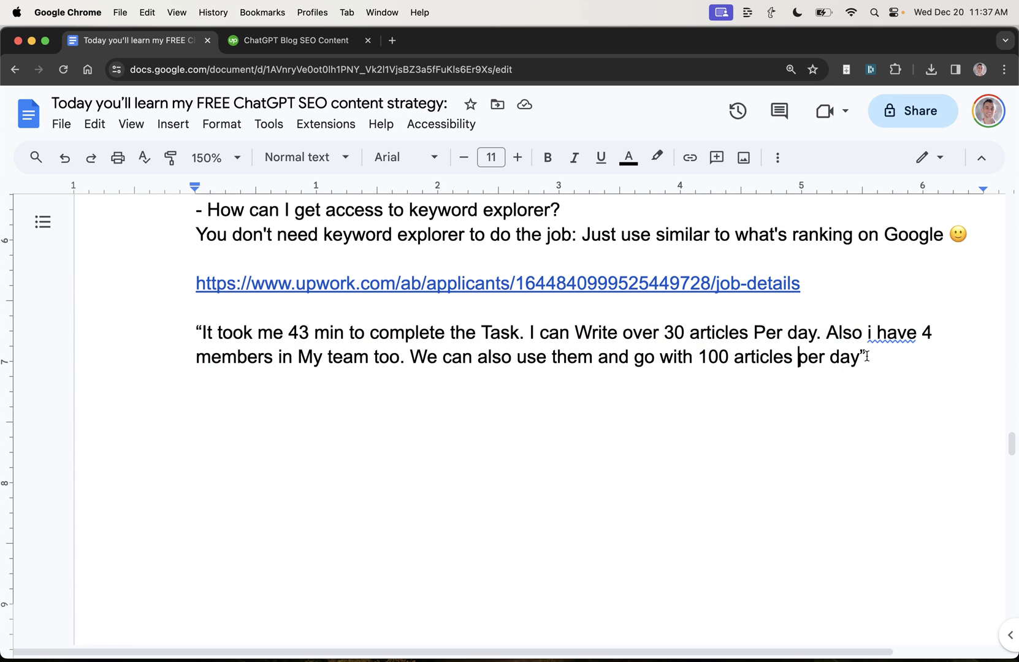
drag(866, 357, 699, 357)
click(295, 395)
scroll(332, 412, up, 10)
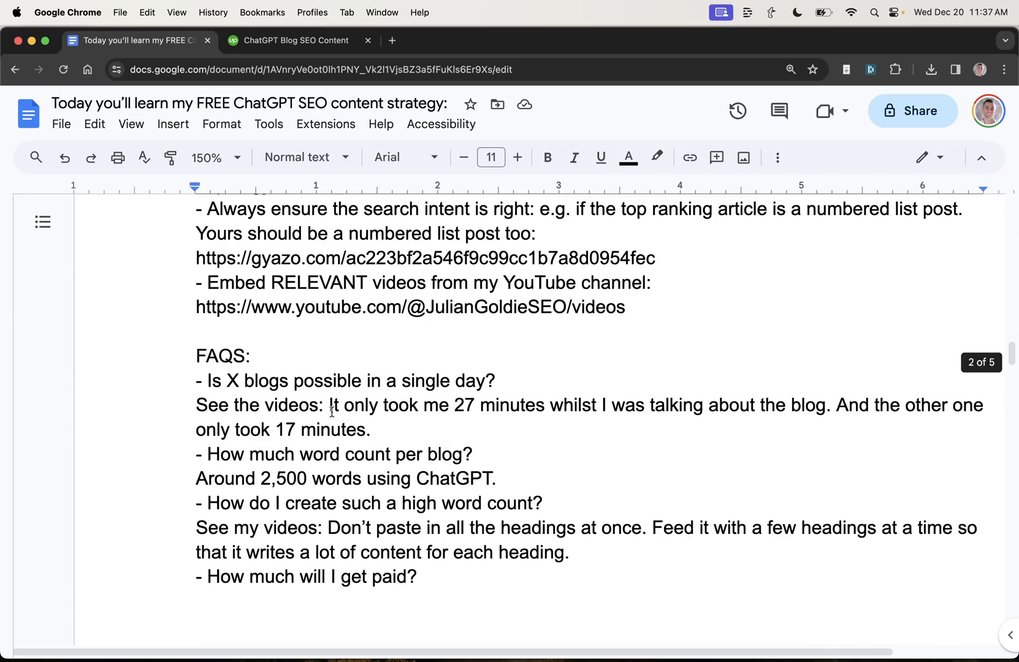
click(294, 40)
scroll(268, 436, up, 15)
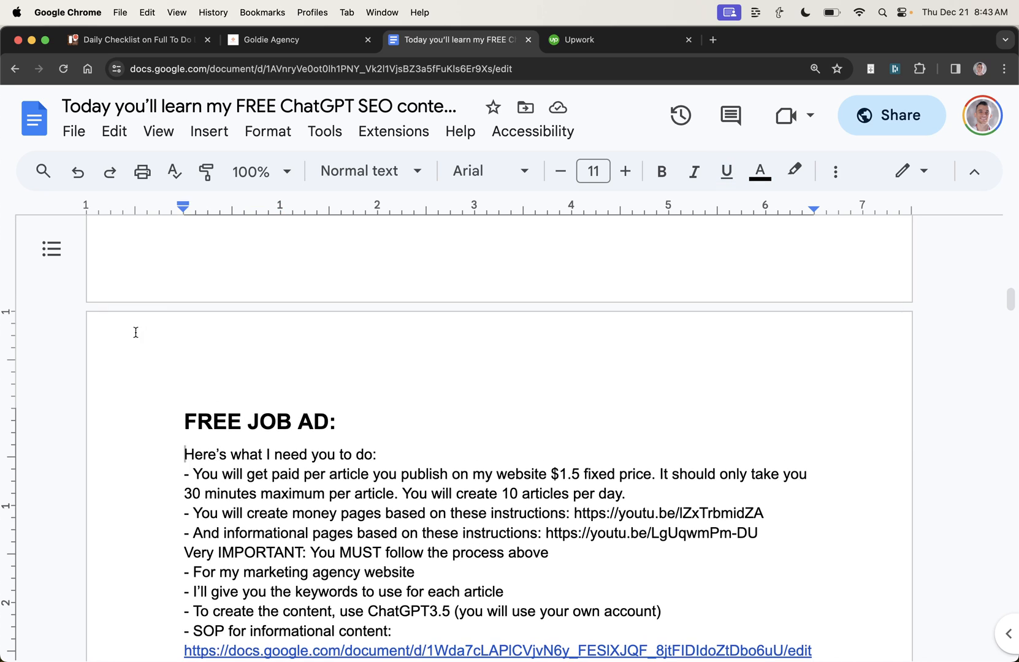
- Review the FREE JOB AD heading and opening instructions, then start a new job post from the Upwork dashboard
drag(182, 399, 374, 458)
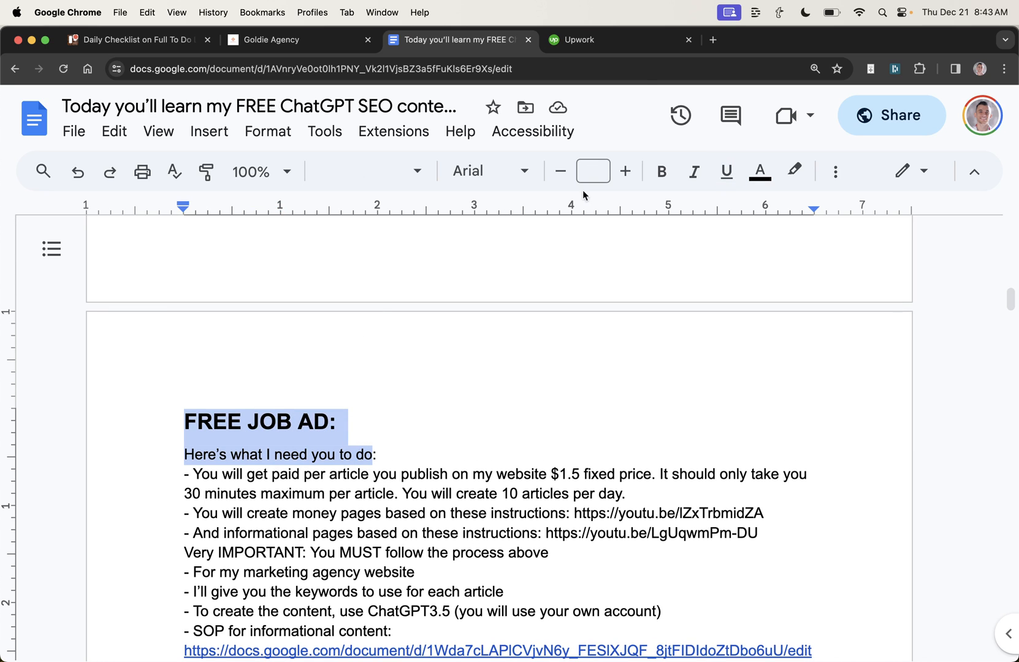
click(628, 41)
click(454, 41)
drag(140, 387, 483, 493)
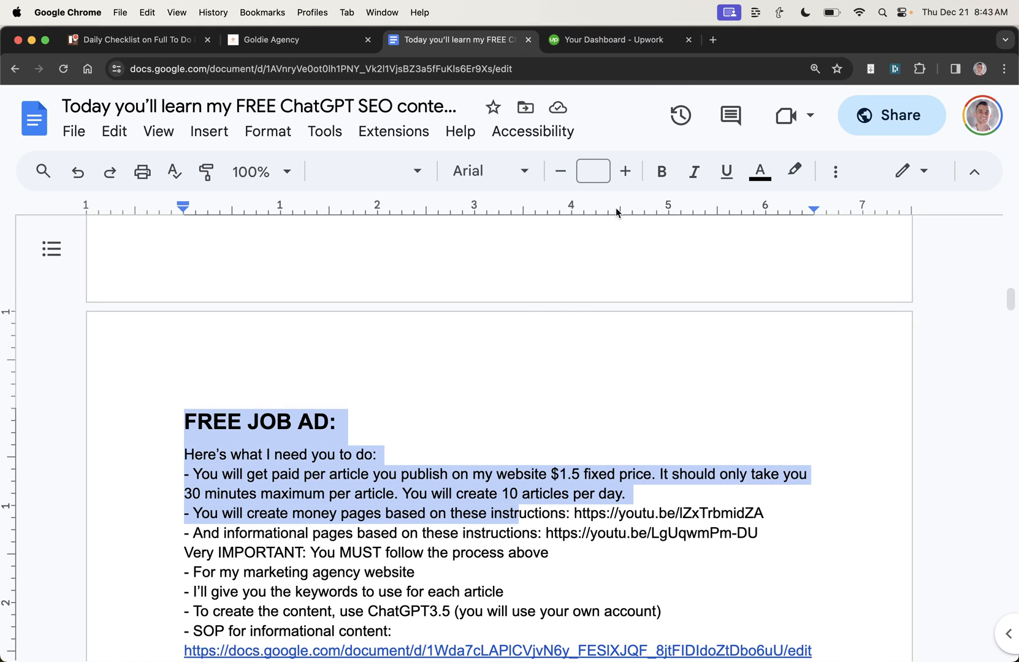
click(604, 40)
super+click(851, 271)
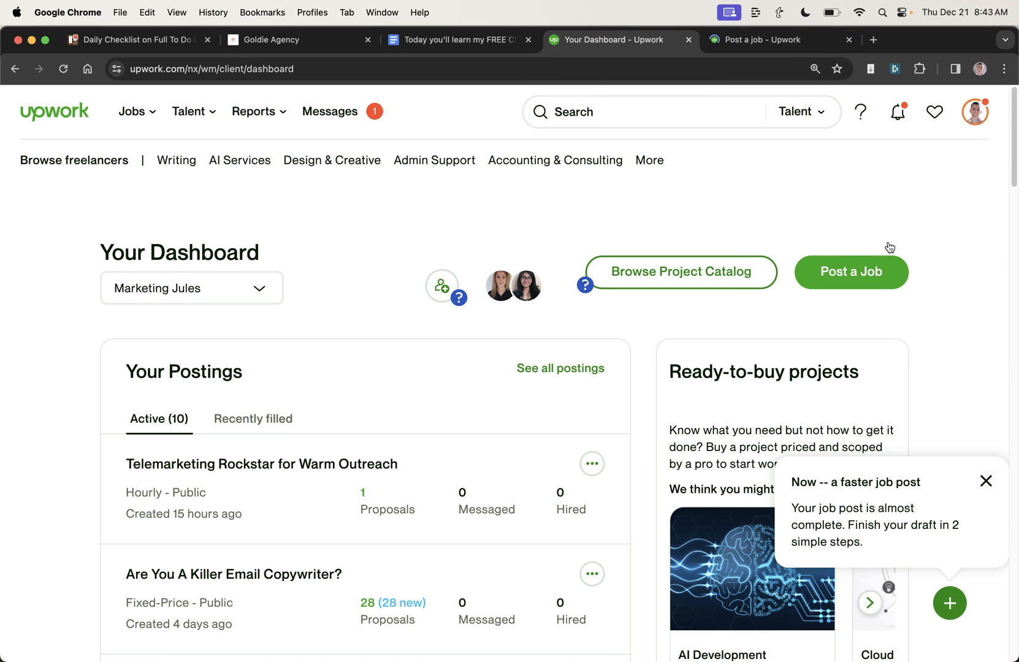
- Choose short-term work and title the post ChatGPT Blog SEO Content, copied from the document
click(773, 40)
click(214, 436)
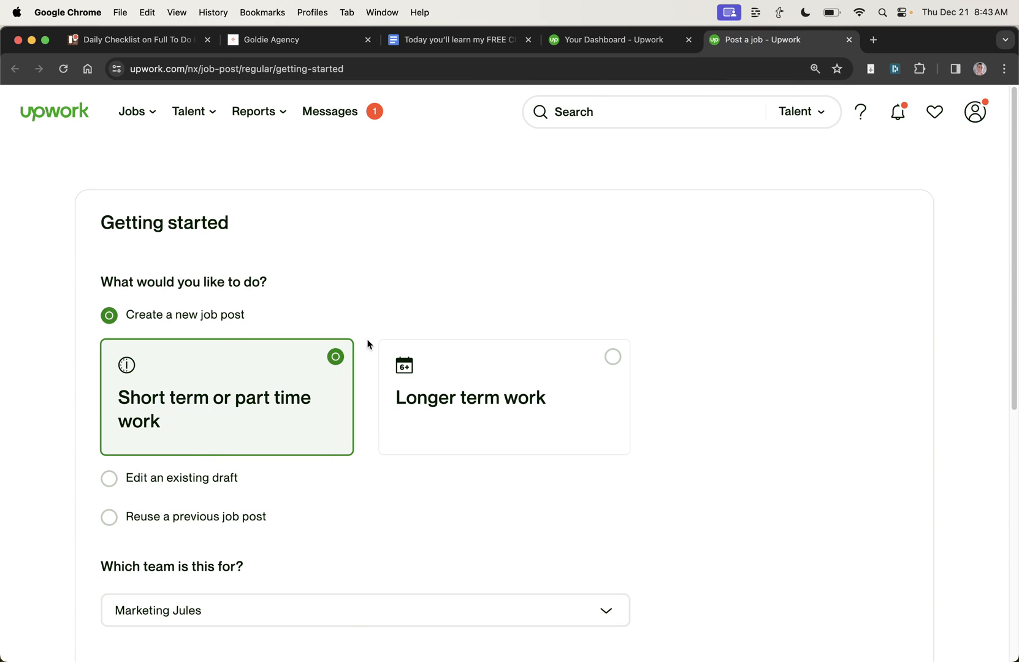
scroll(284, 415, down, 4)
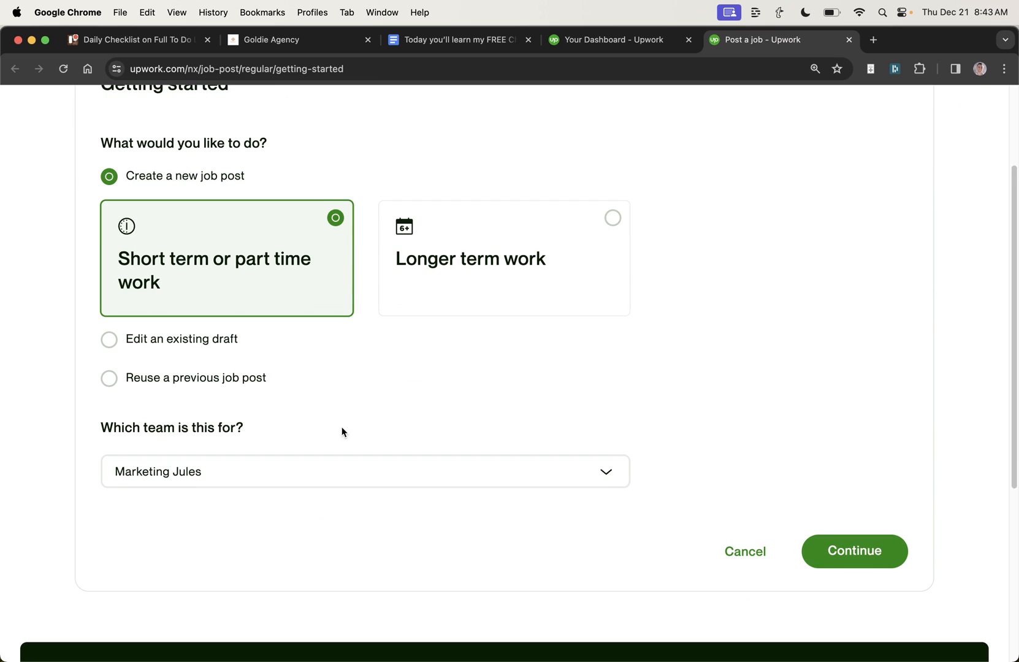
click(854, 531)
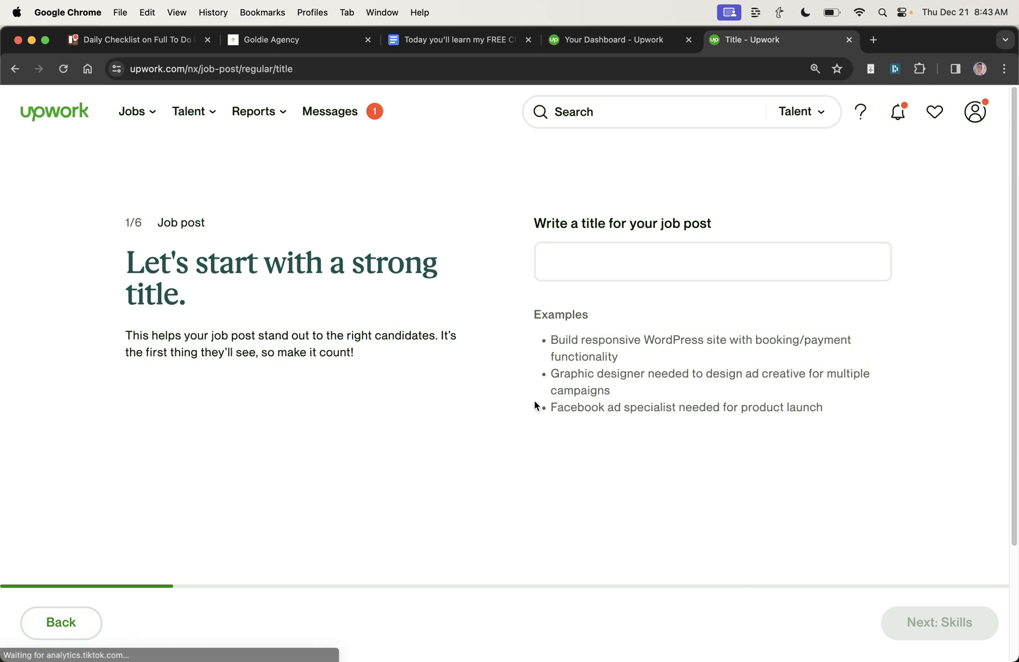
click(608, 252)
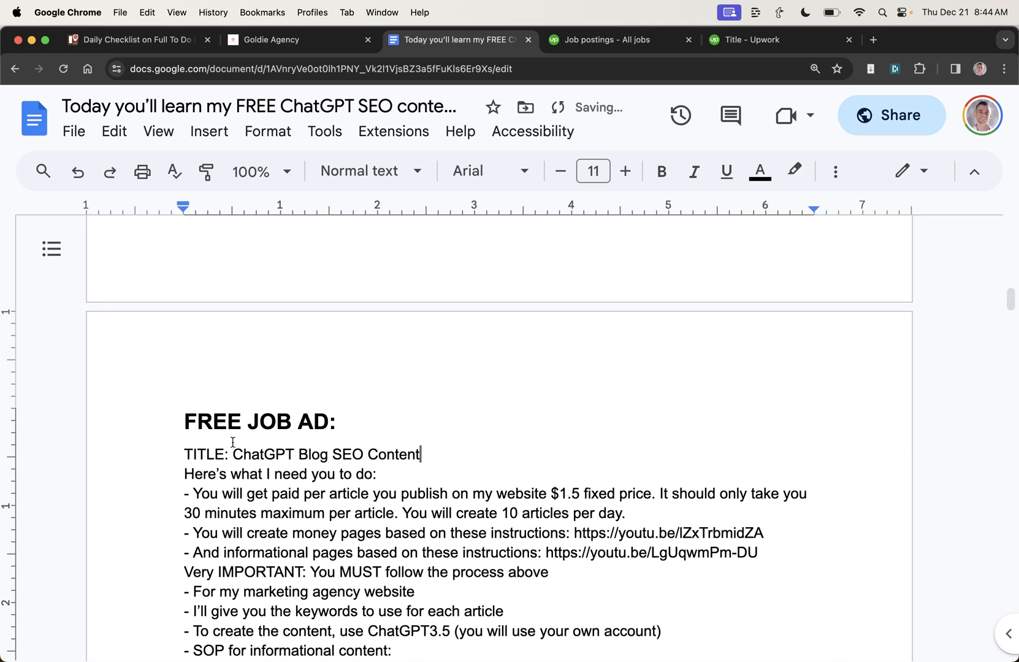
drag(234, 454, 422, 455)
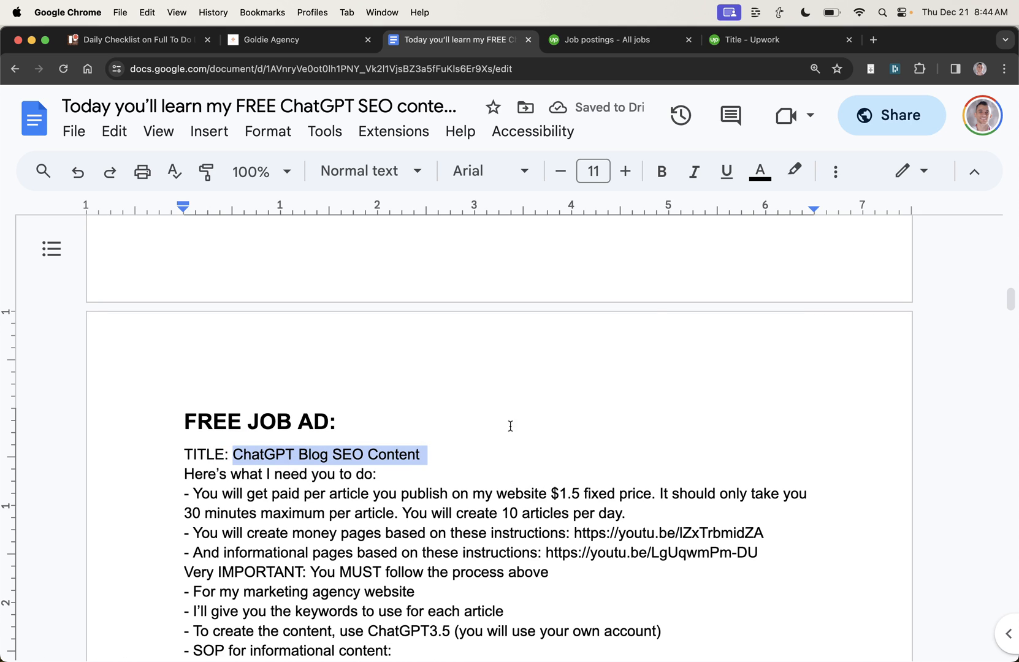
key(super+c)
click(758, 39)
click(635, 261)
key(super+v)
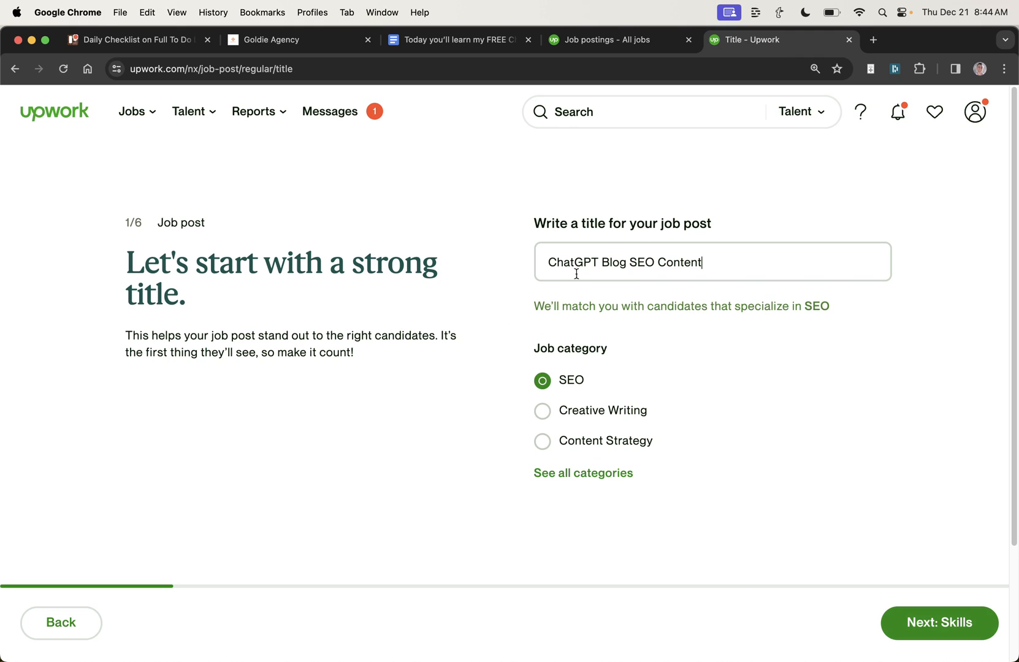
- Add SEO Writing as a required skill and advance to the scope step
click(933, 620)
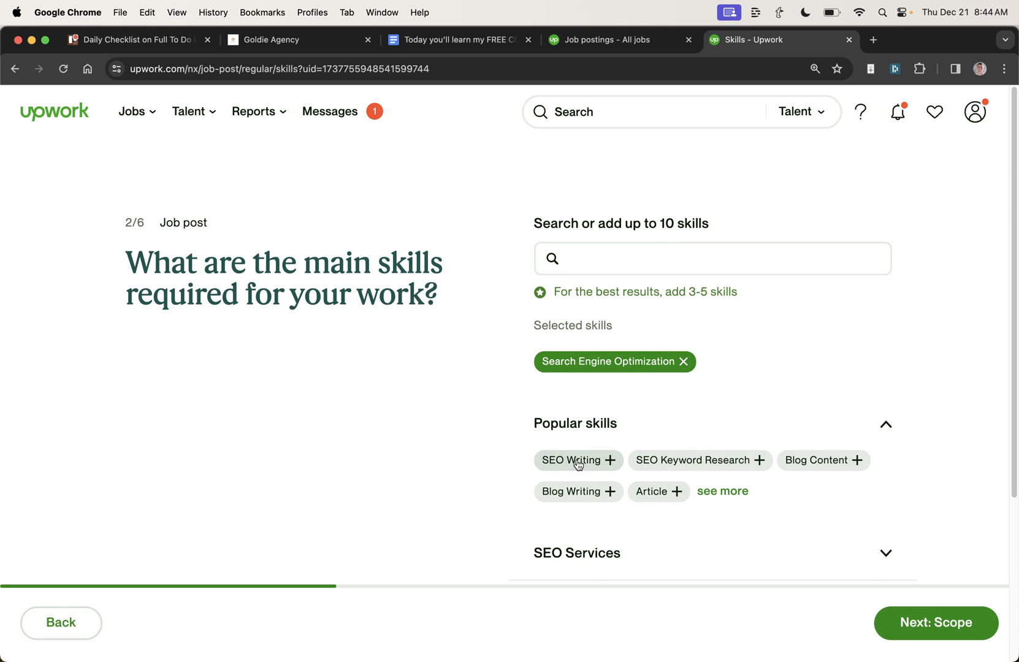
click(576, 460)
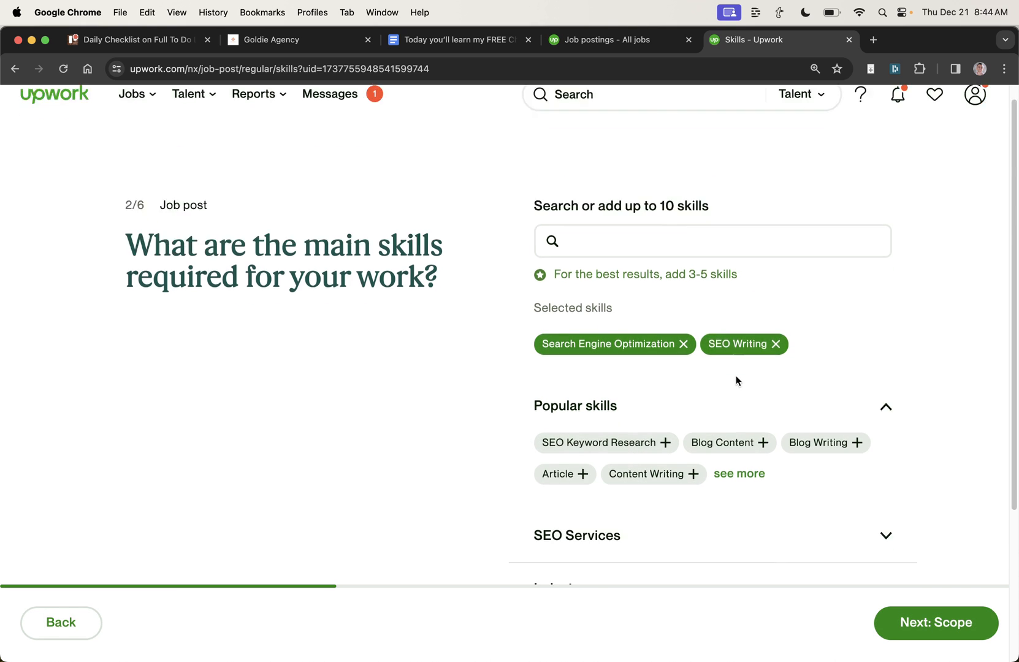
scroll(735, 375, down, 5)
scroll(748, 399, up, 5)
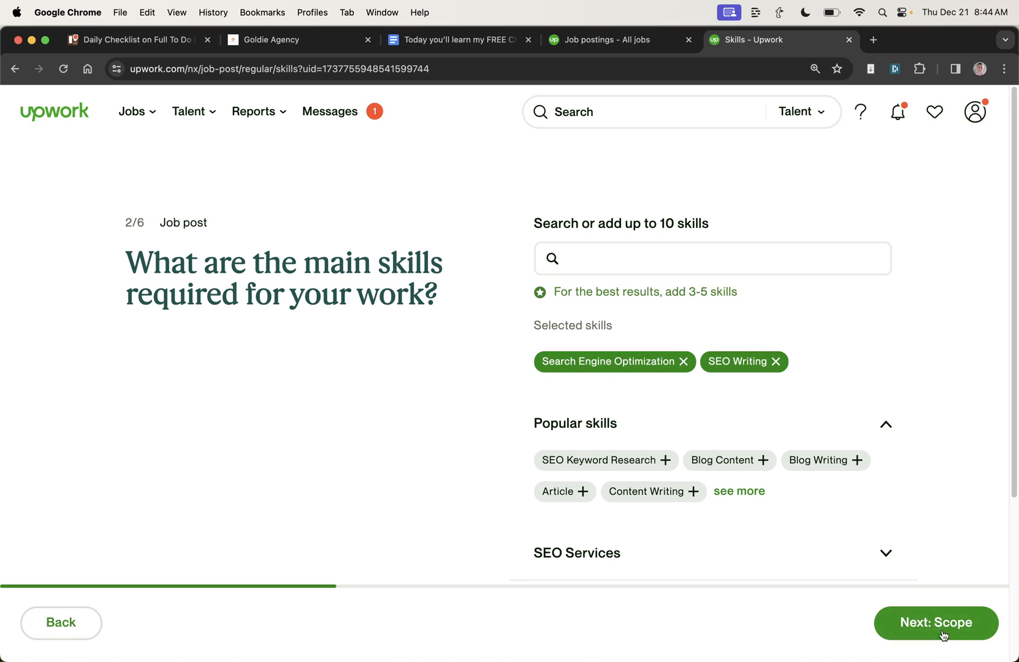
click(936, 623)
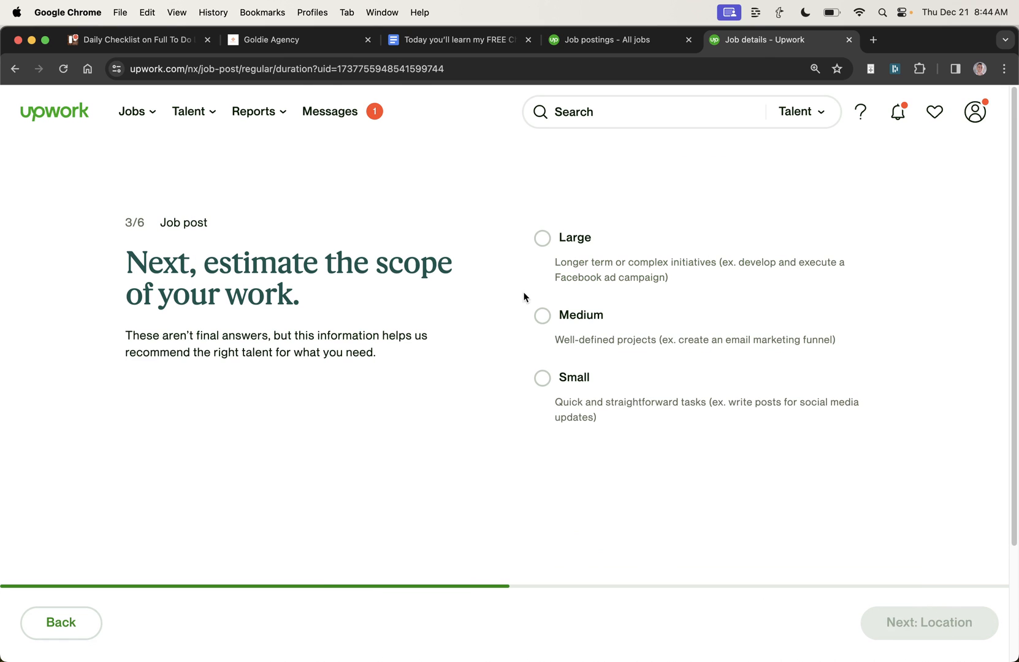
- Set scope to Medium, 3 to 6 months, intermediate level, not full time, open to talent worldwide
click(618, 314)
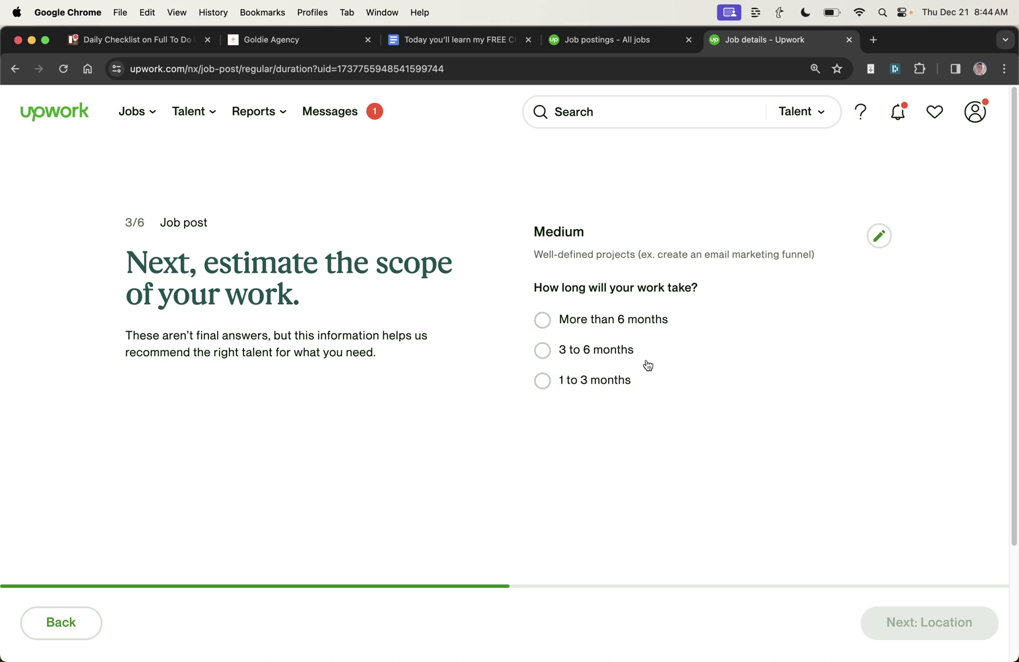
click(586, 351)
click(599, 469)
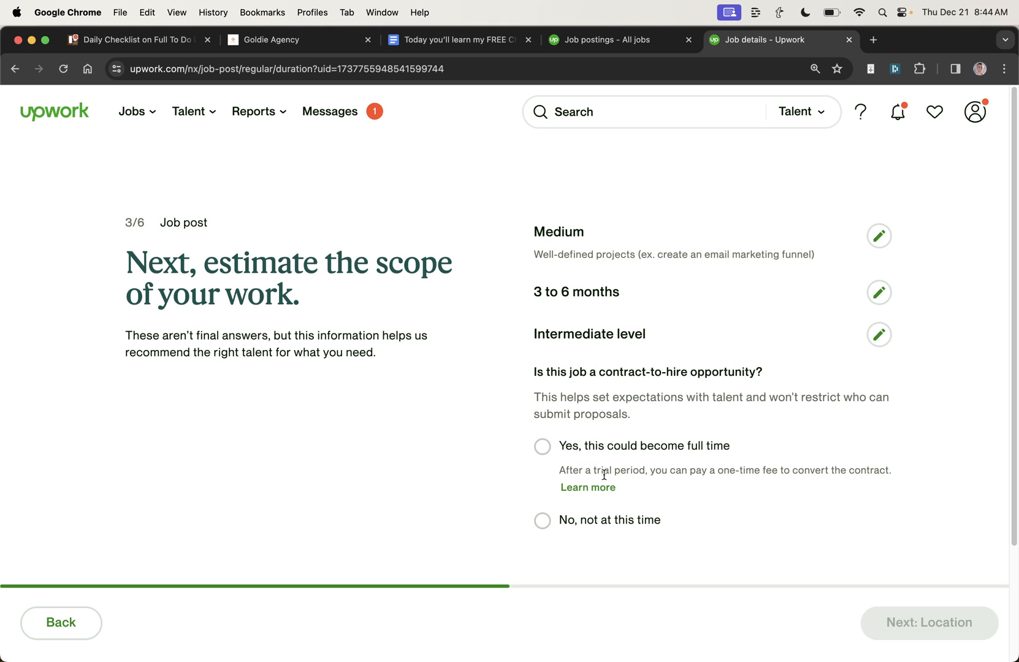
click(607, 522)
click(952, 621)
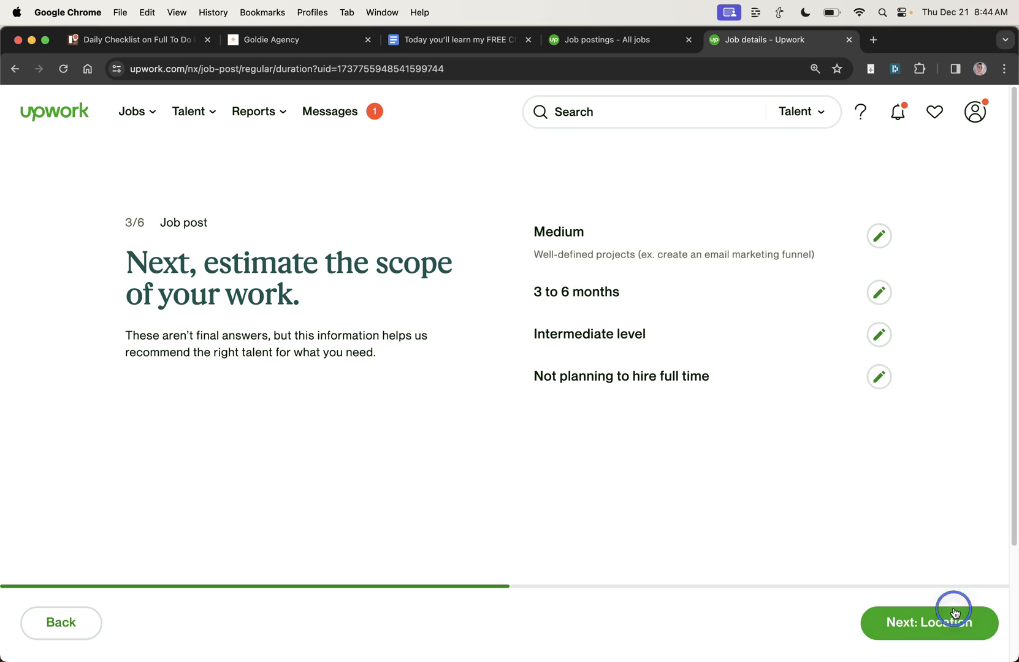
click(804, 280)
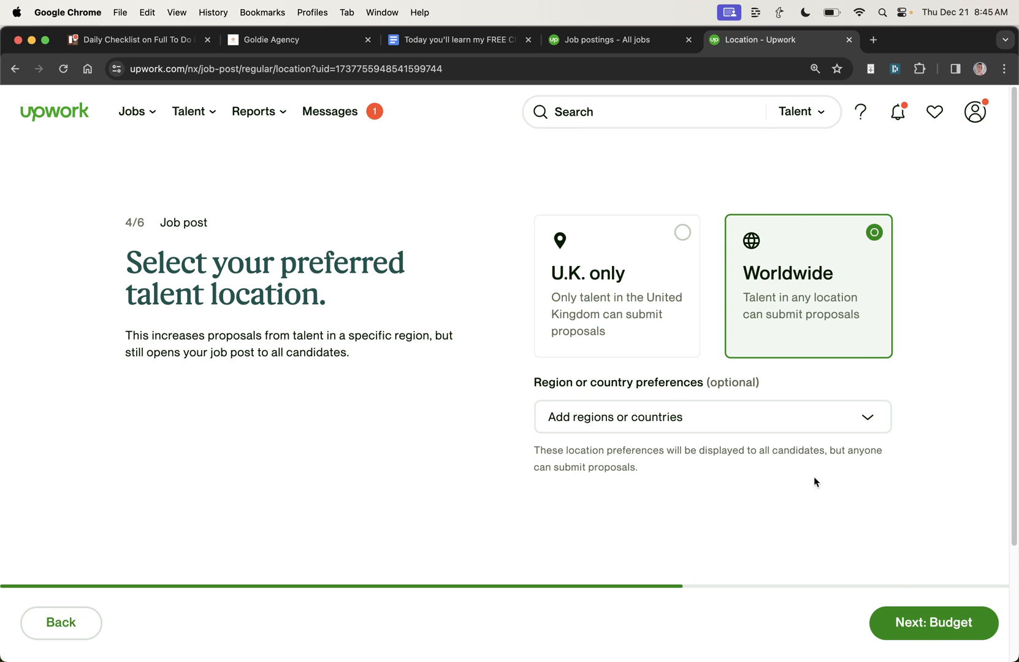
click(925, 622)
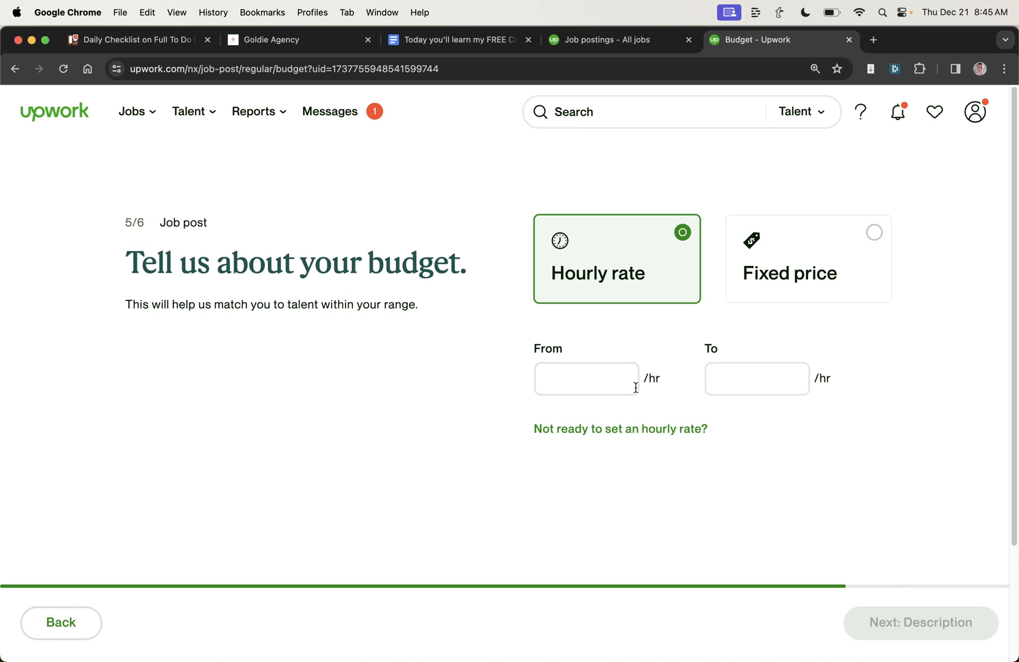
- Set a fixed-price budget with a $1,000 cost estimate and continue to the description step
click(796, 262)
click(630, 488)
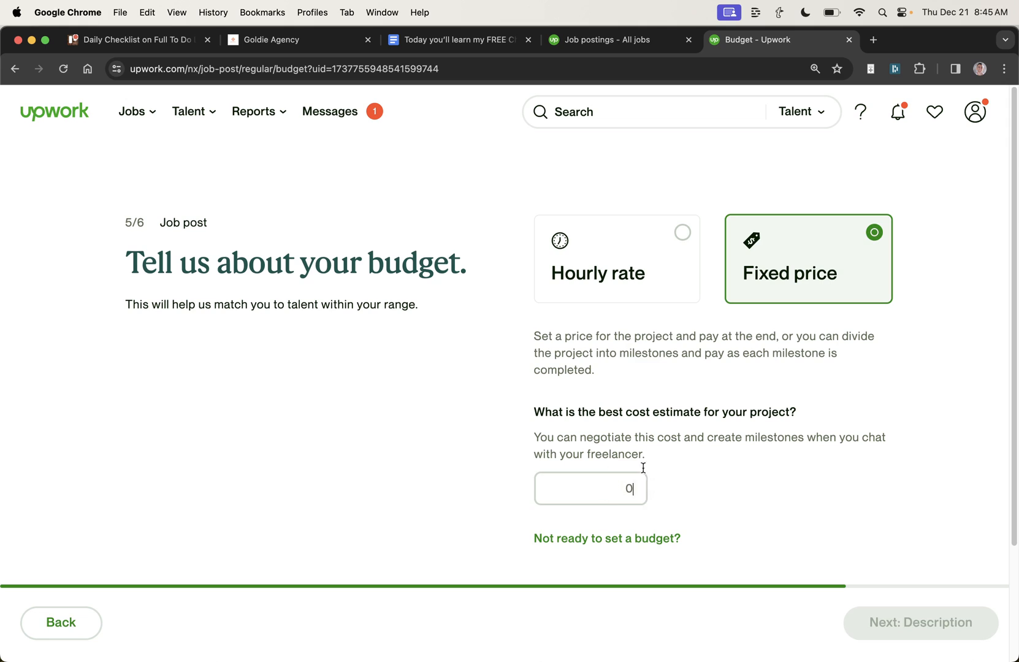
text(100)
click(471, 341)
click(571, 490)
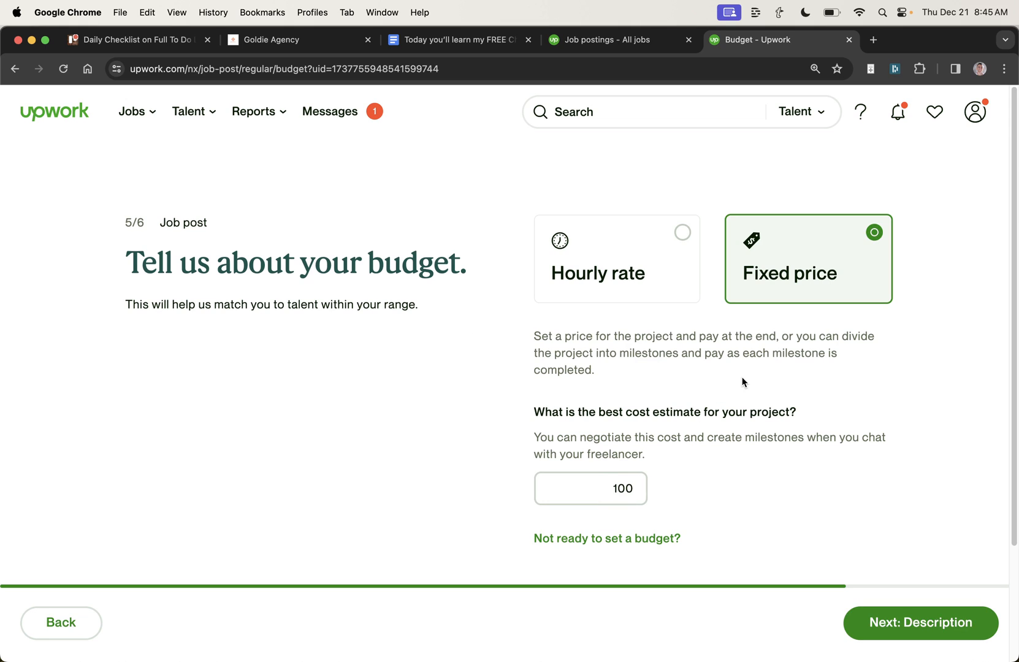
text(0)
click(526, 487)
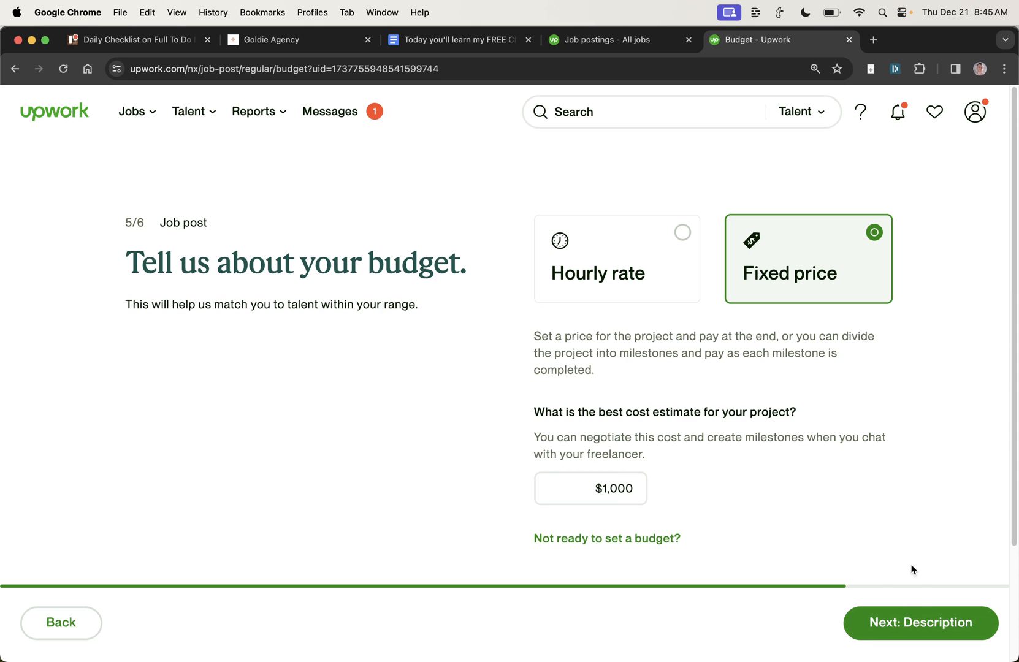
click(893, 613)
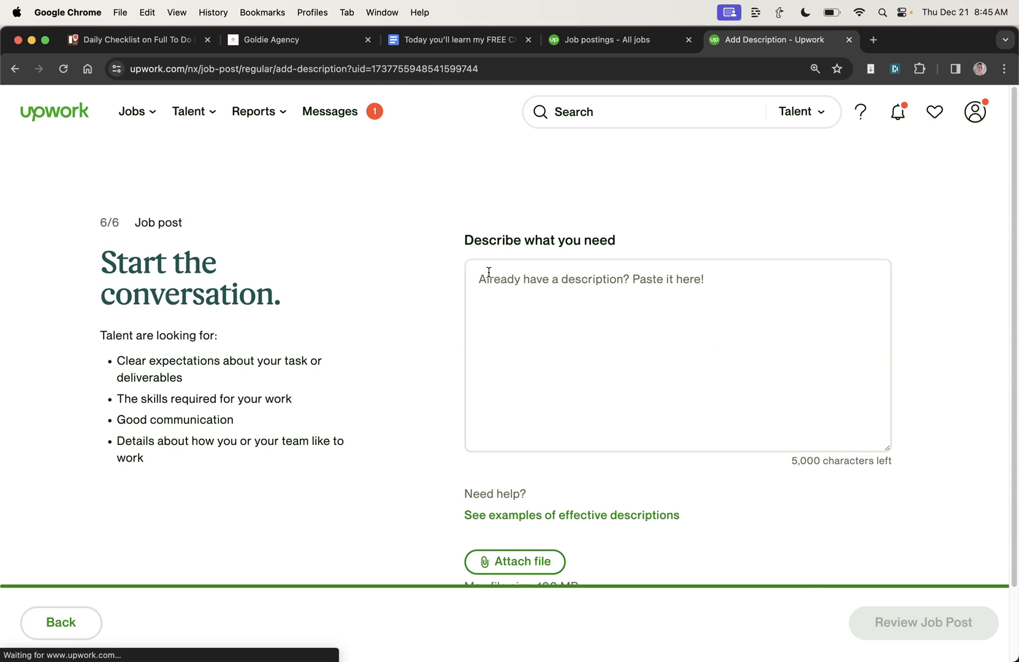
- Paste the job ad text from the Google Doc into the description and bring up the job post review
click(454, 39)
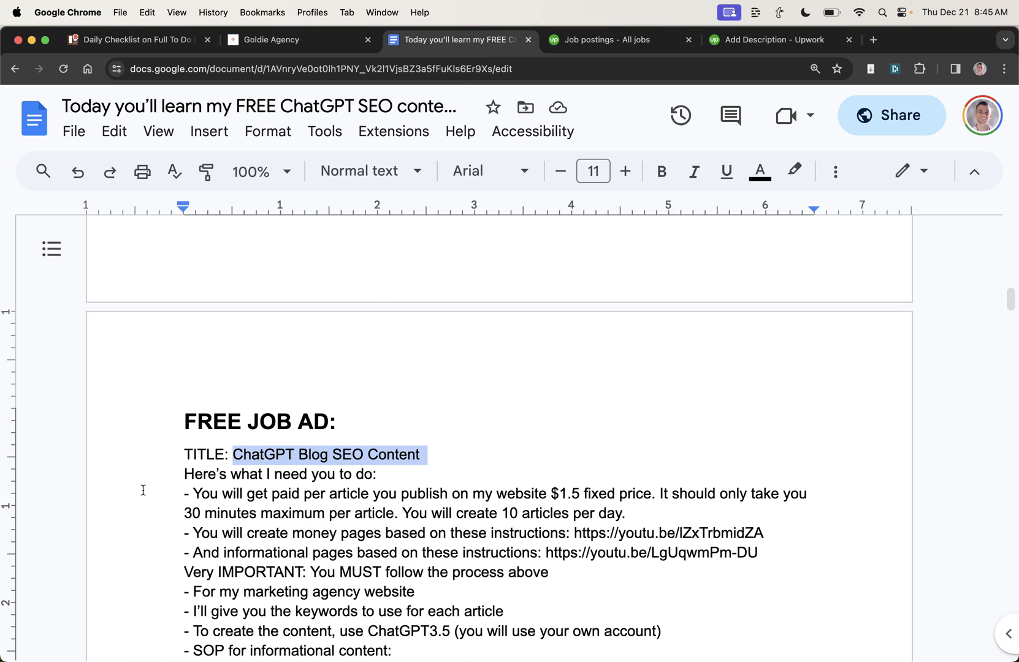
scroll(477, 438, down, 10)
shift+click(804, 441)
key(super+c)
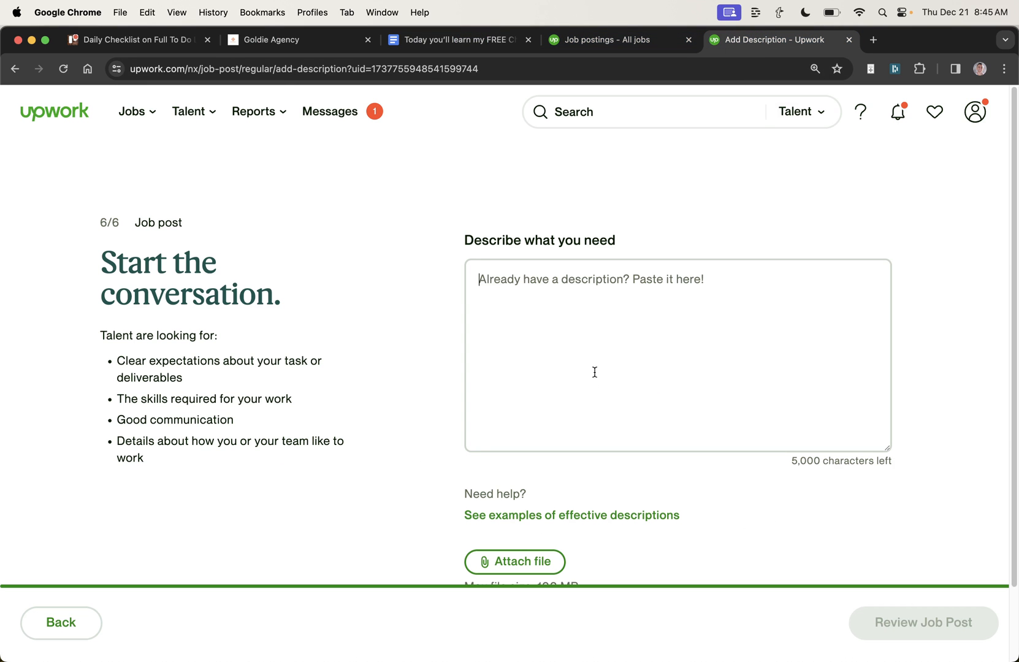
key(super+v)
scroll(621, 359, up, 10)
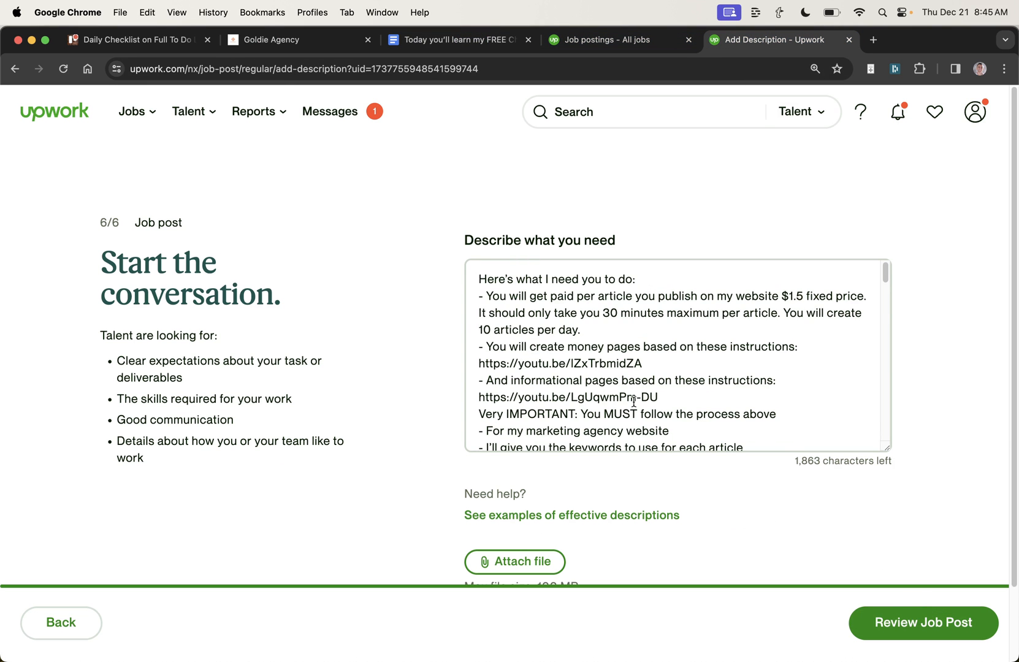
scroll(675, 389, down, 5)
click(924, 623)
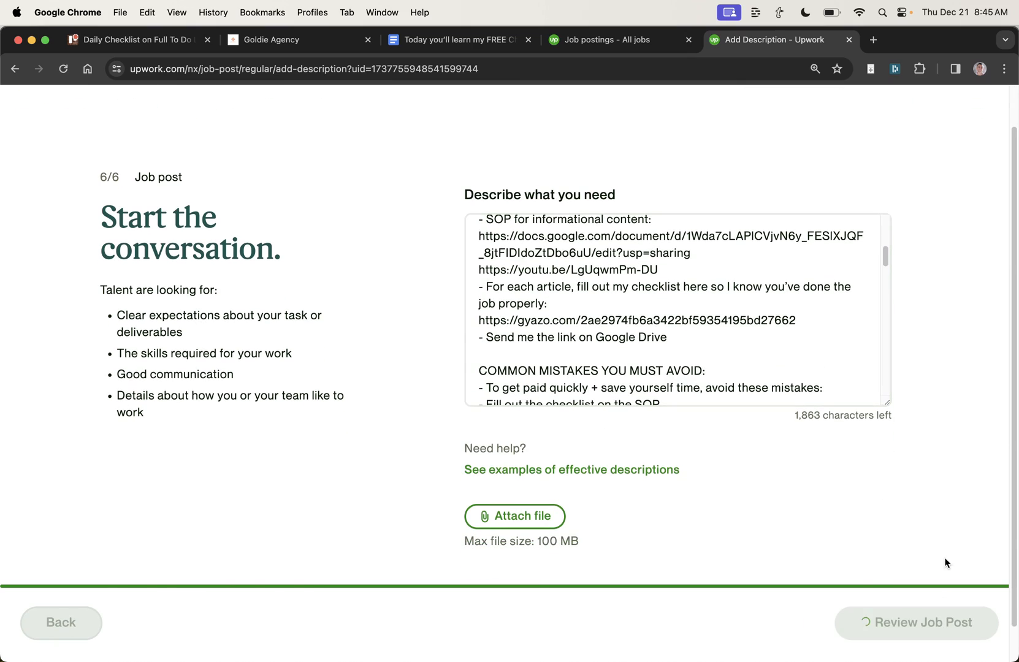
scroll(587, 384, down, 15)
scroll(267, 381, up, 15)
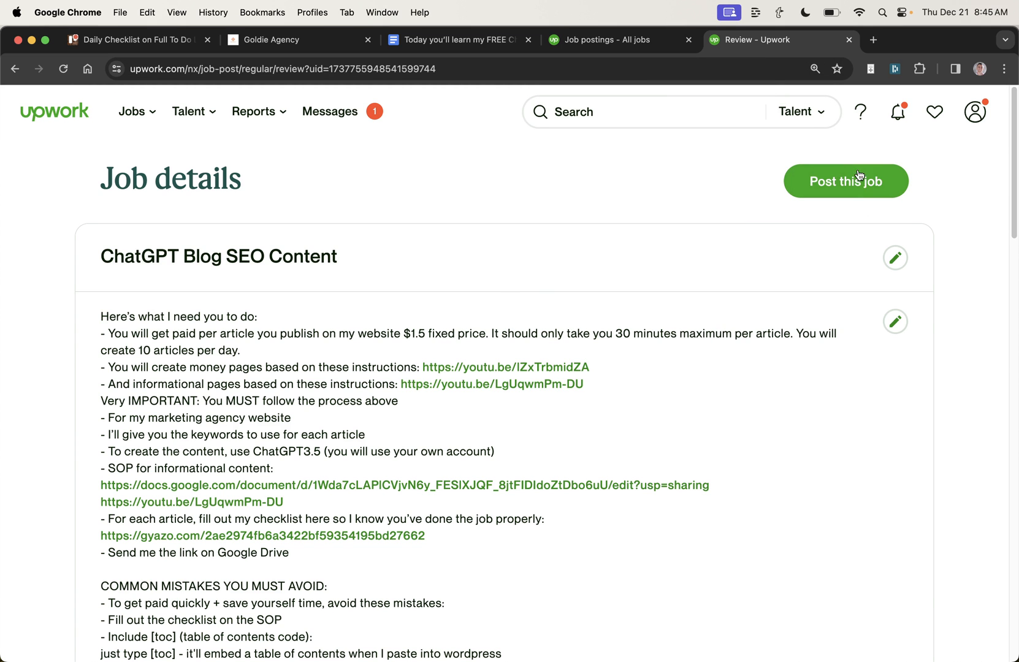
scroll(777, 271, down, 15)
scroll(549, 323, down, 2)
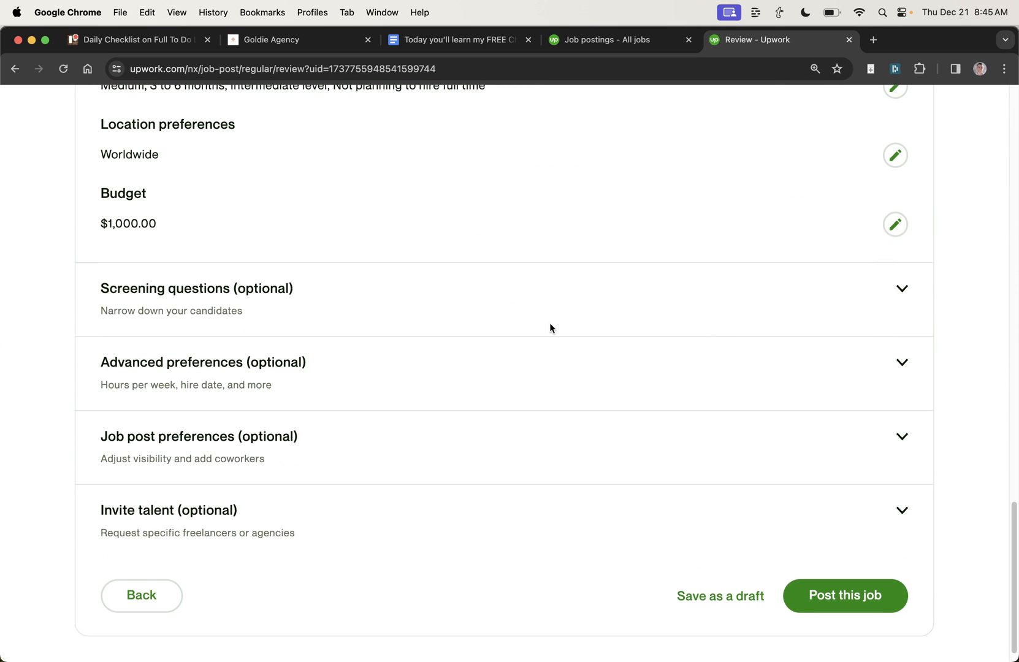
- Copy the payment terms question from the document and paste it as a custom screening question
click(901, 297)
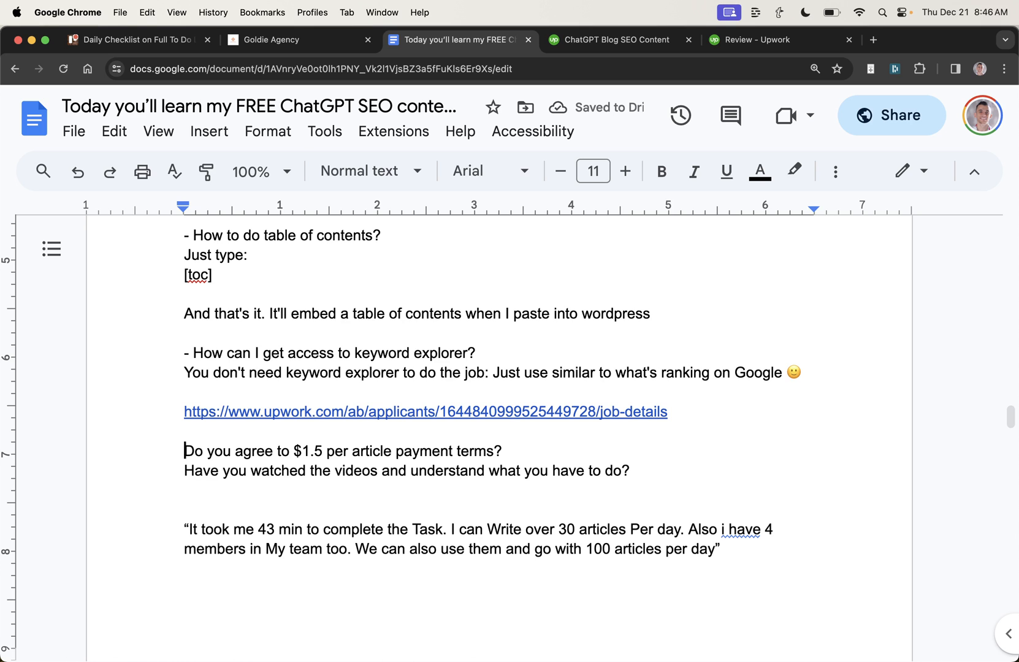
key(shift+Home)
key(super+c)
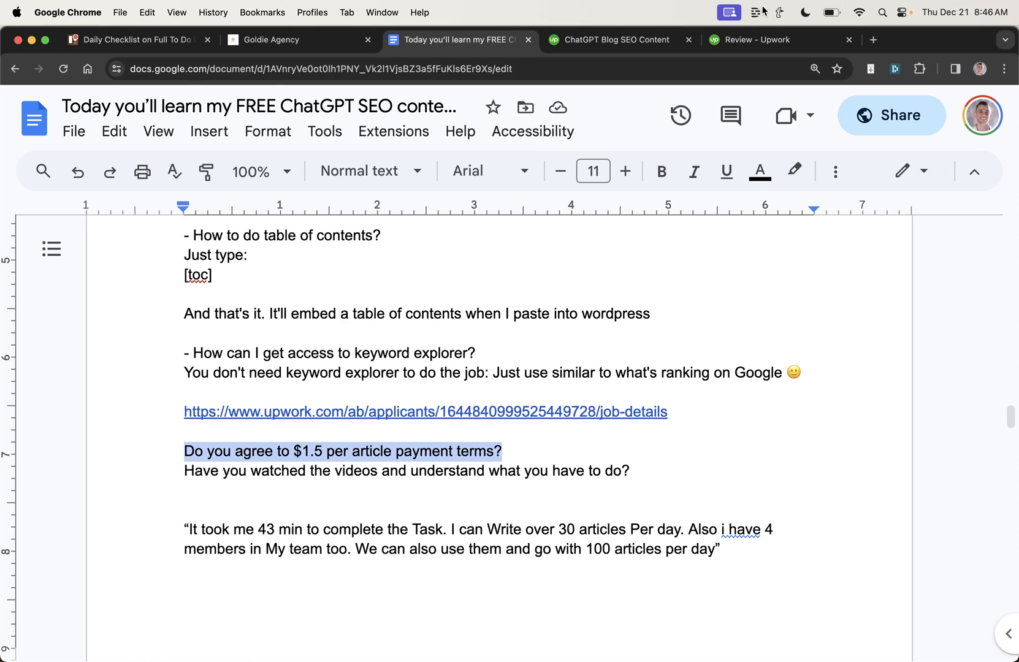
click(769, 39)
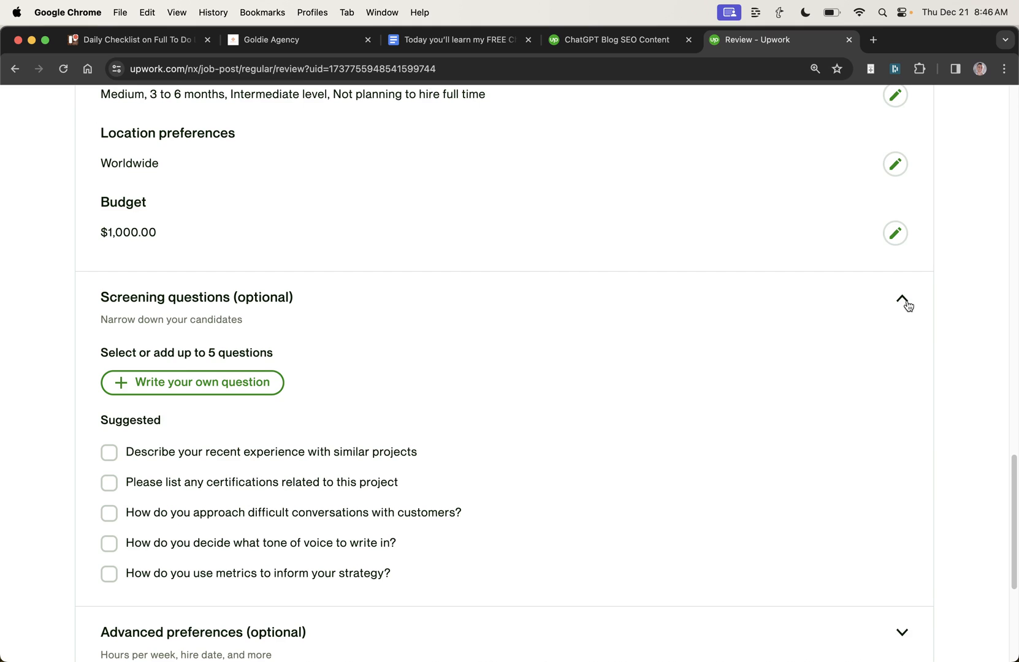
scroll(239, 358, down, 3)
click(210, 287)
key(super+v)
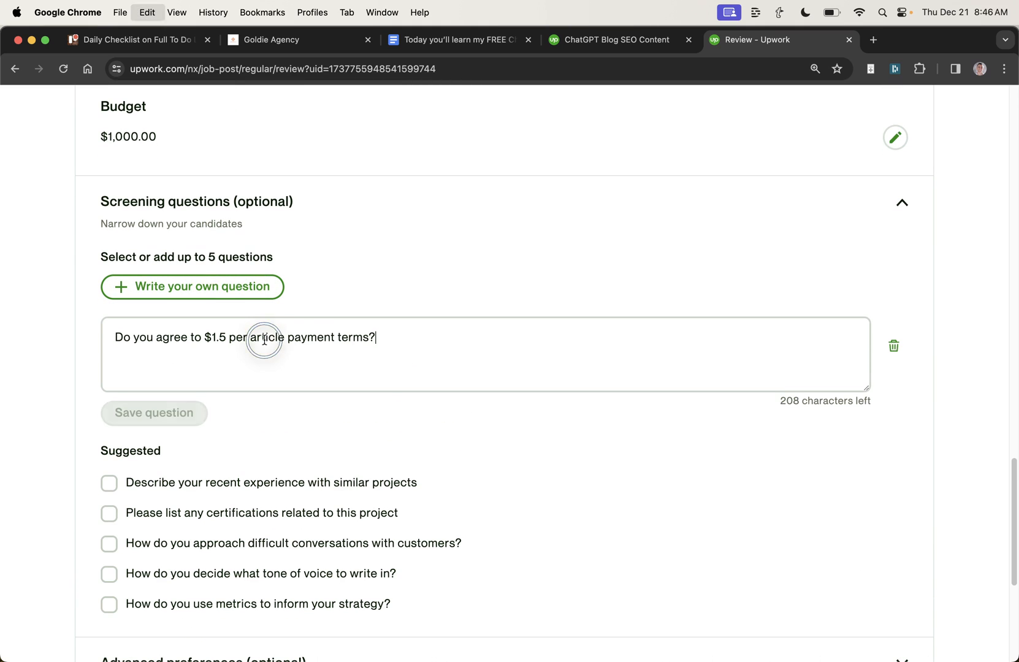
- Review the old job link, the testimonial and the earlier 43/5 calculation, then the two screening questions in the doc
click(265, 341)
click(453, 40)
click(431, 412)
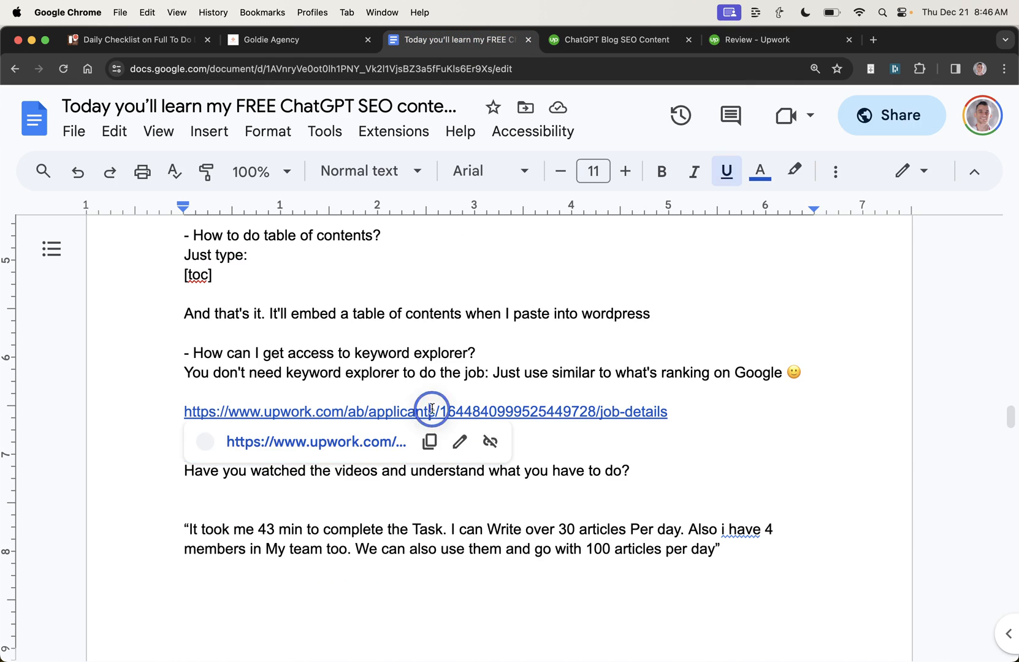
click(335, 529)
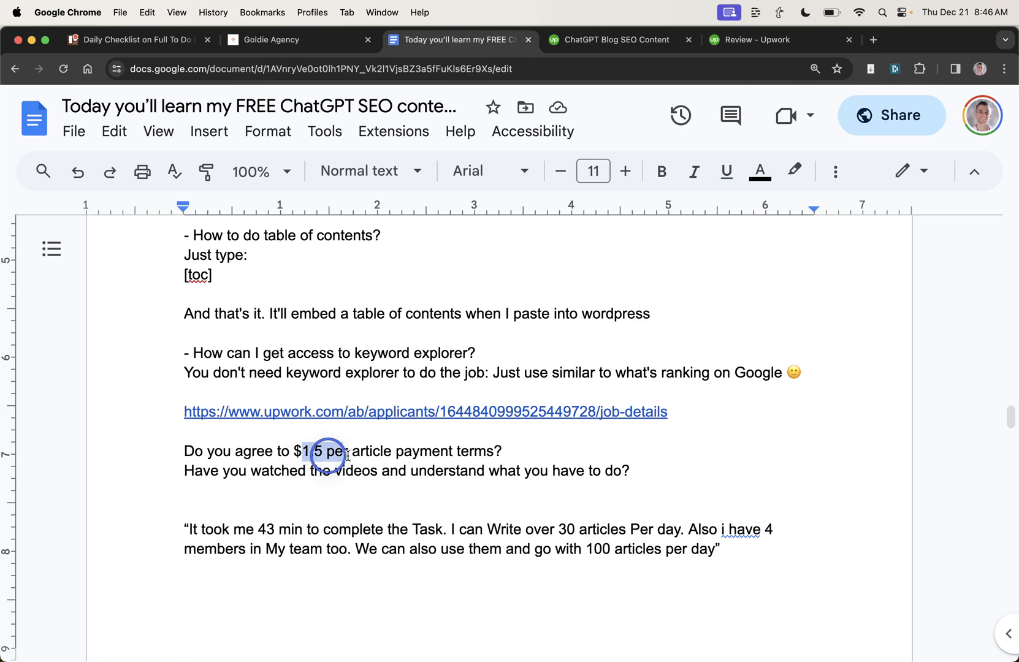
drag(259, 529, 365, 528)
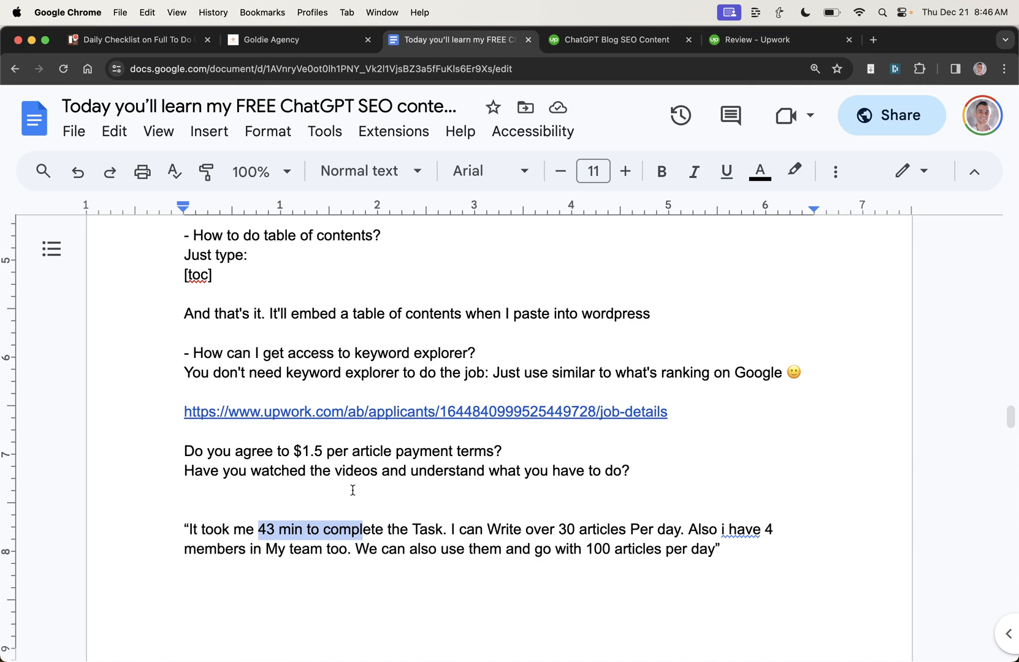
shift+click(342, 522)
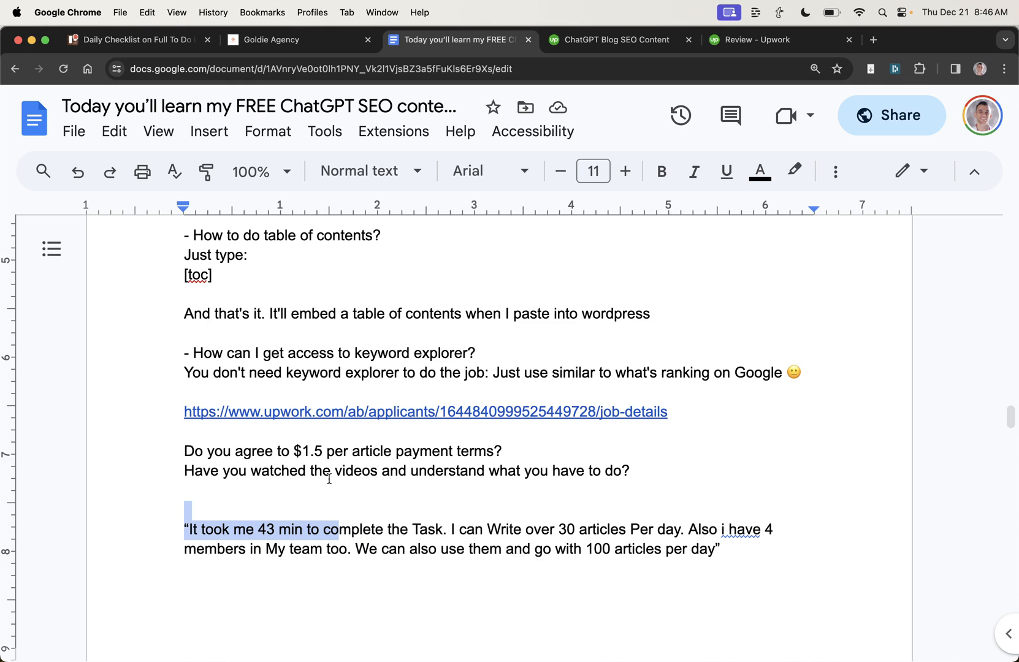
key(super+l)
key(Down)
key(Down)
key(Down)
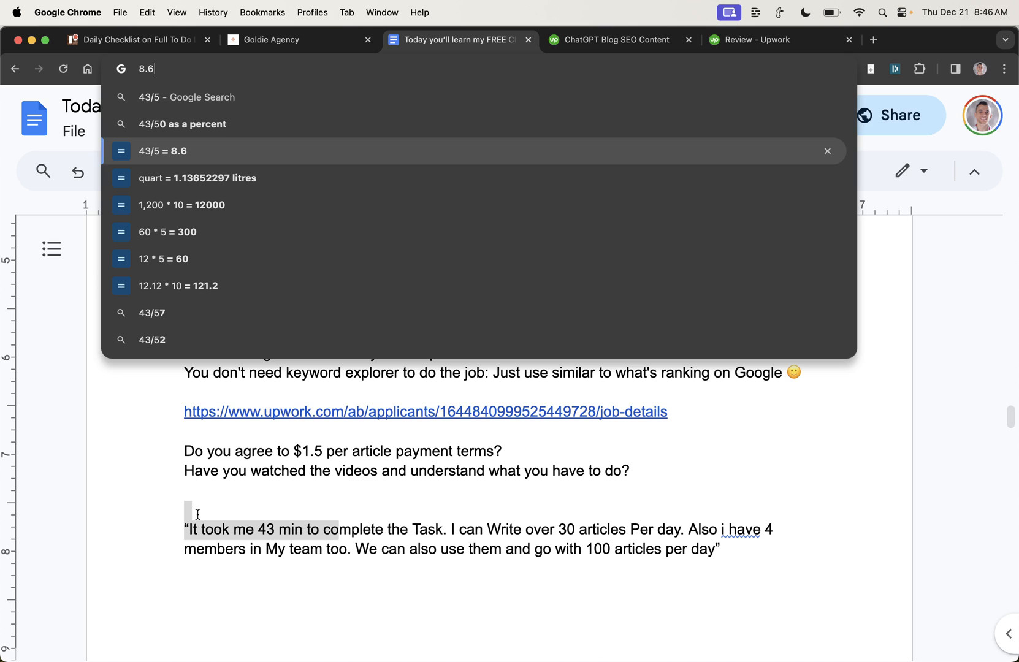
click(198, 513)
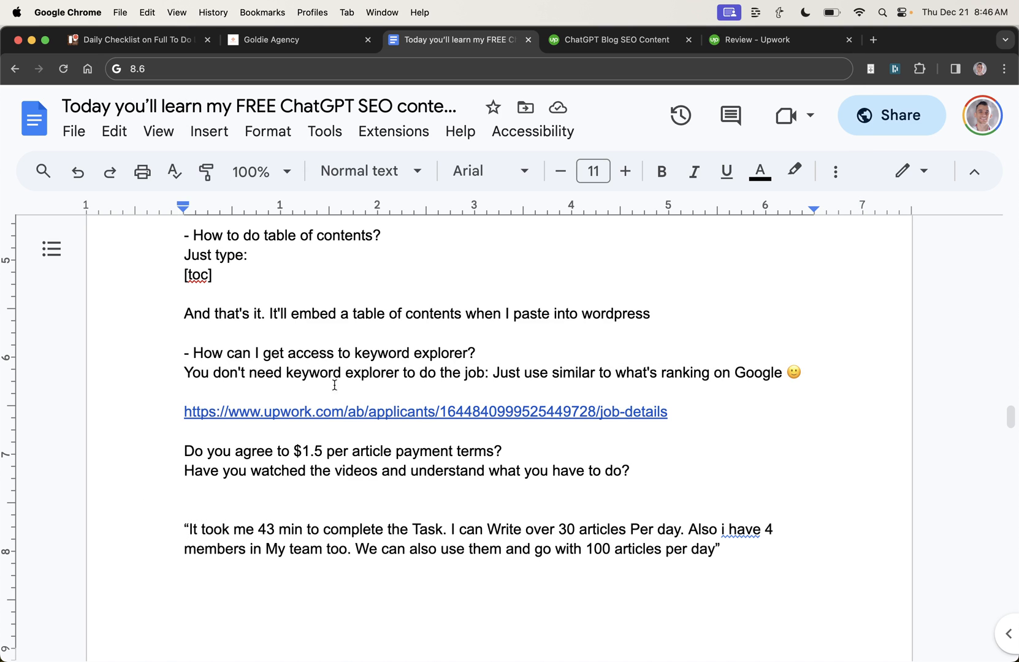
drag(184, 452, 343, 493)
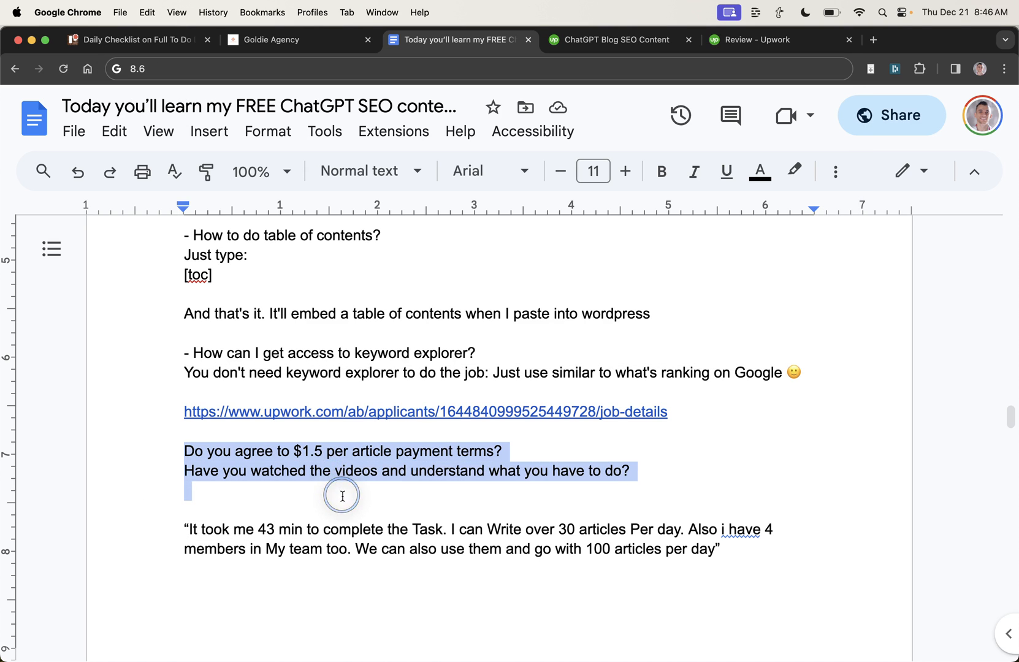
click(343, 494)
- Check the earlier posted job's page, reselect both screening question lines in the doc and return to the review
click(613, 40)
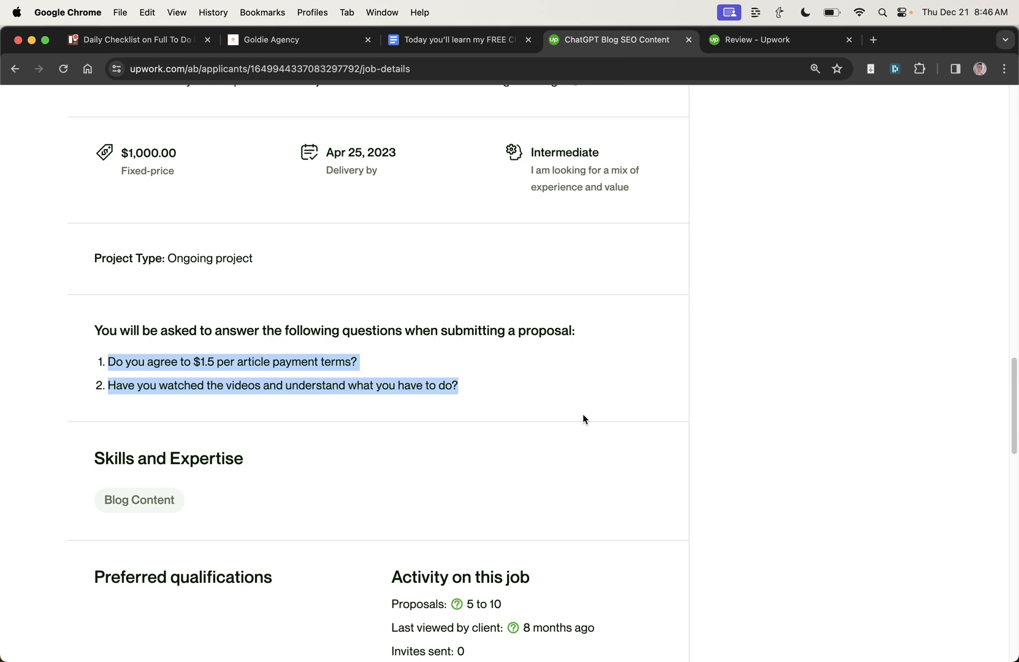
scroll(595, 228, up, 5)
scroll(583, 356, down, 5)
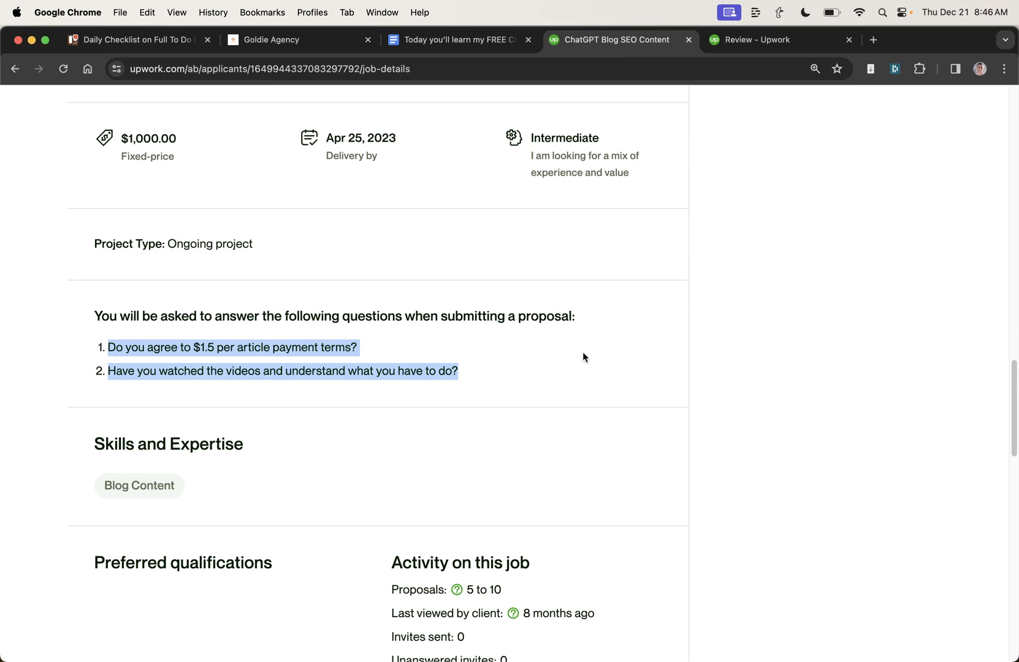
click(561, 269)
click(755, 40)
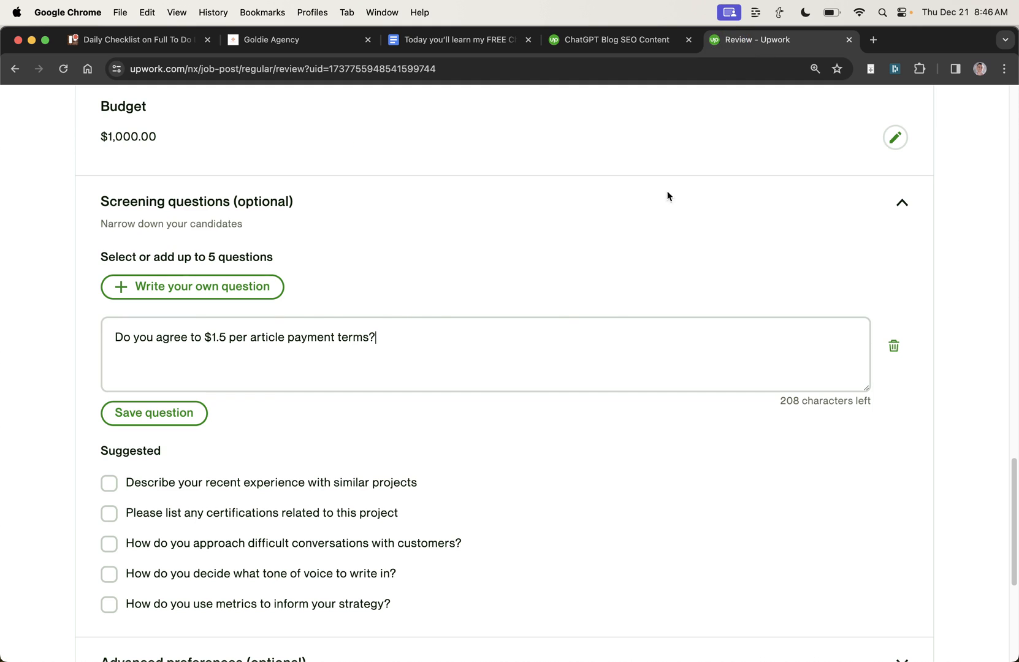
click(453, 40)
drag(184, 433, 650, 472)
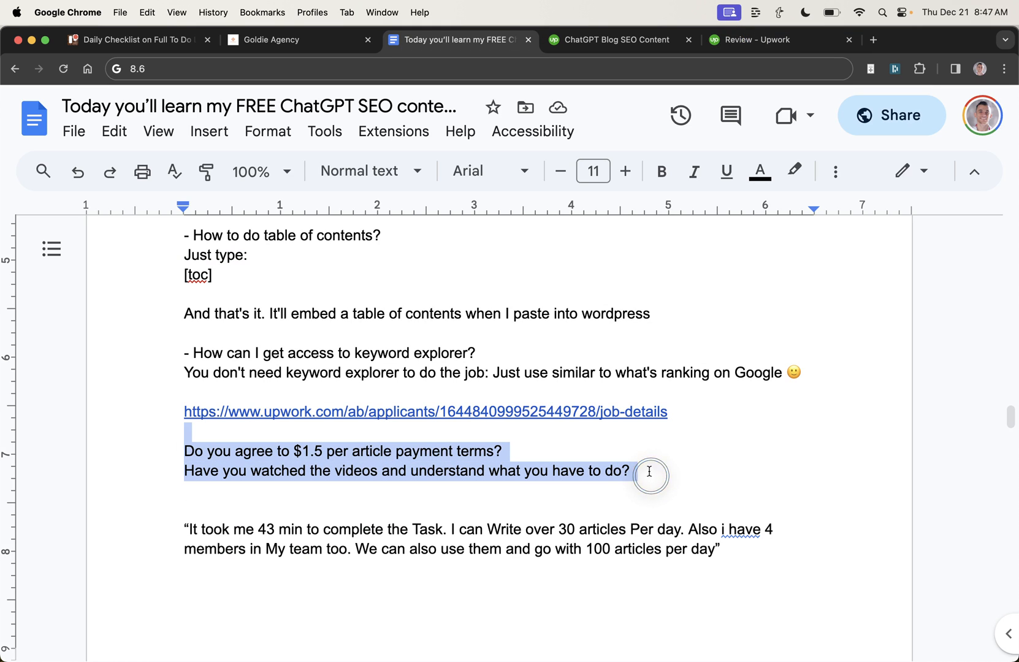
click(539, 513)
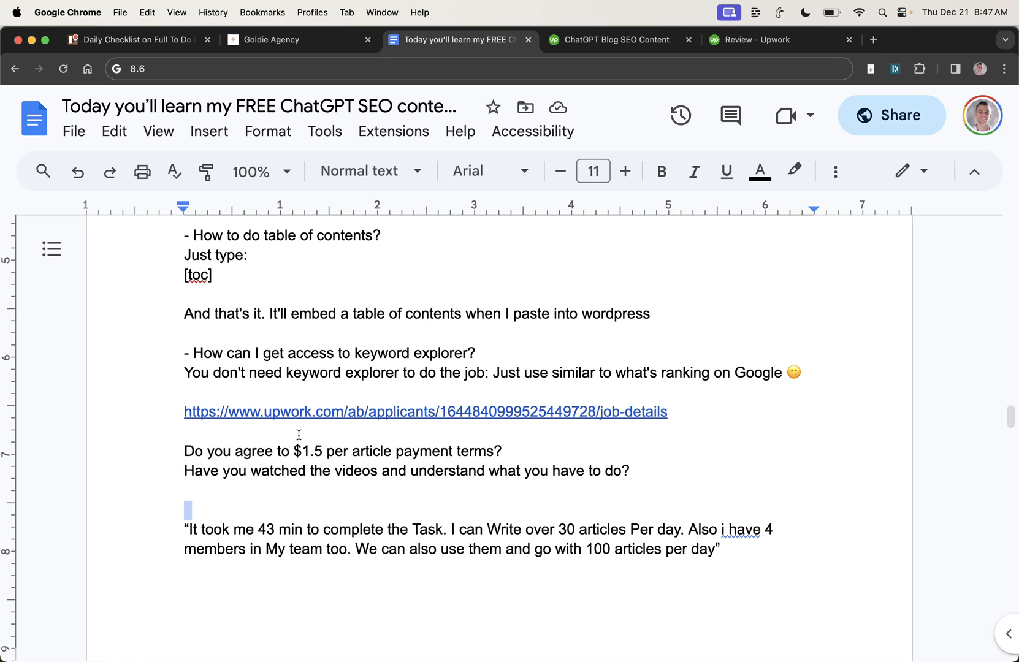
drag(322, 451, 322, 471)
click(110, 461)
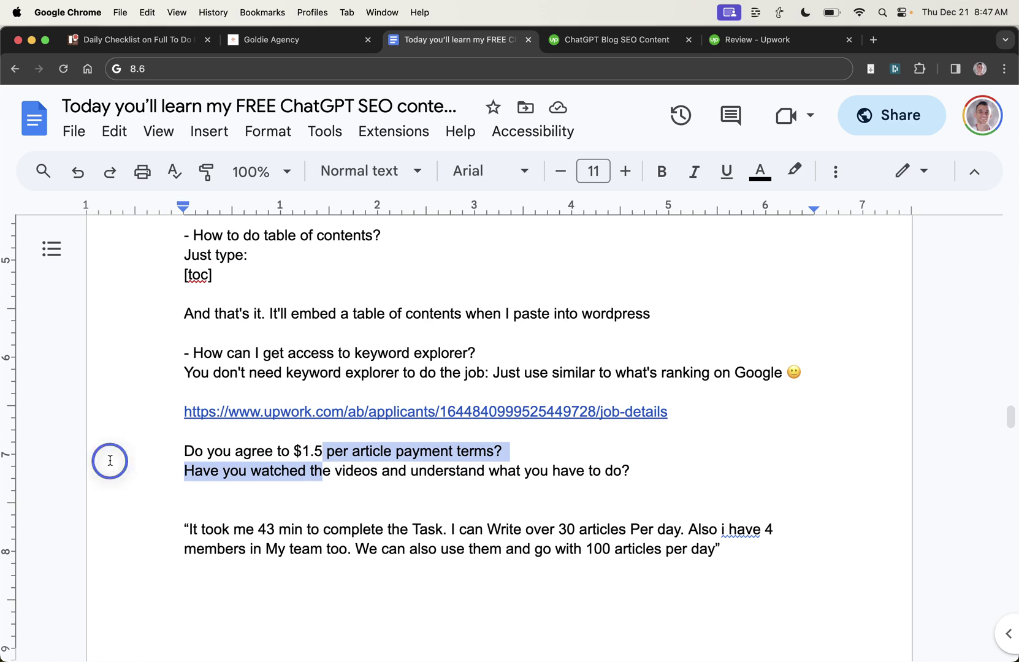
click(400, 510)
key(ctrl+Tab)
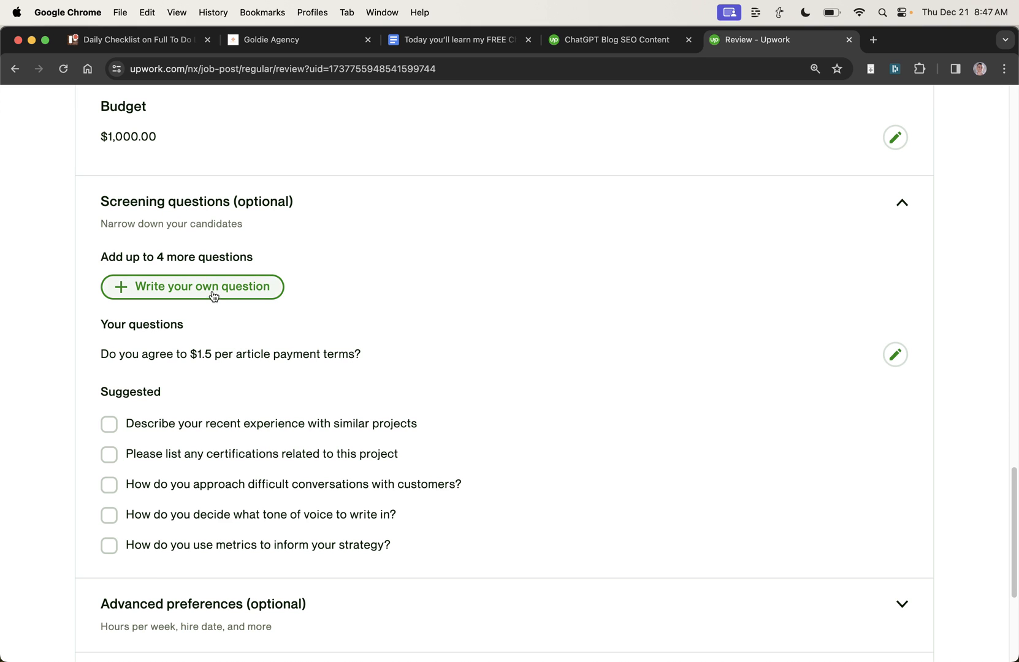
- Add and save the videos screening question, then go over both screening questions on the review page
drag(118, 255, 302, 254)
click(259, 287)
click(271, 342)
text(Have you watched the videos and understand what you have to do?)
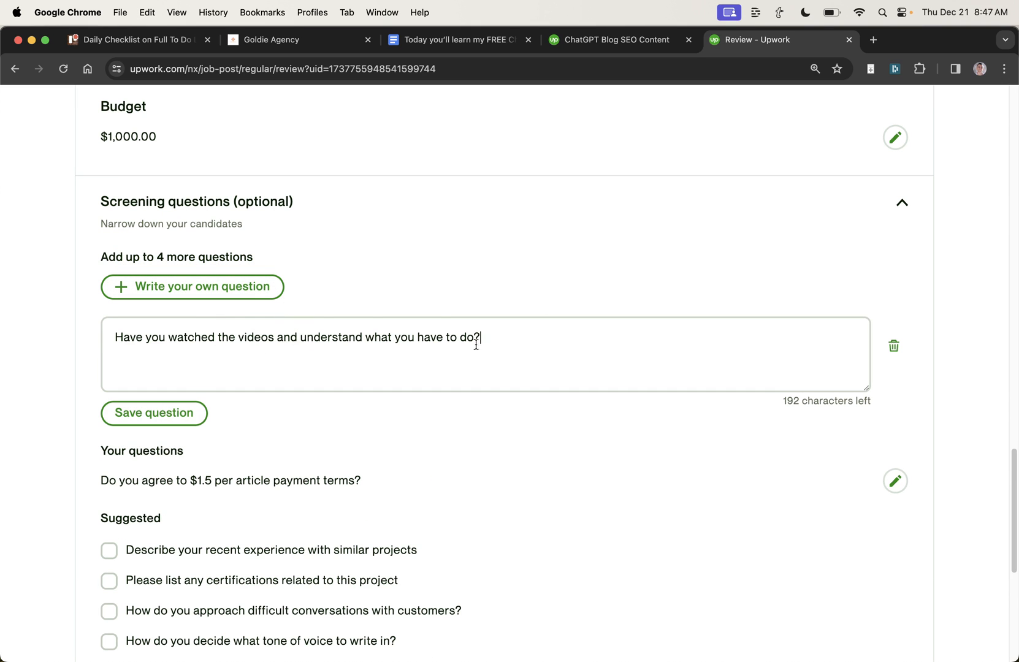
scroll(388, 358, up, 15)
scroll(388, 359, up, 15)
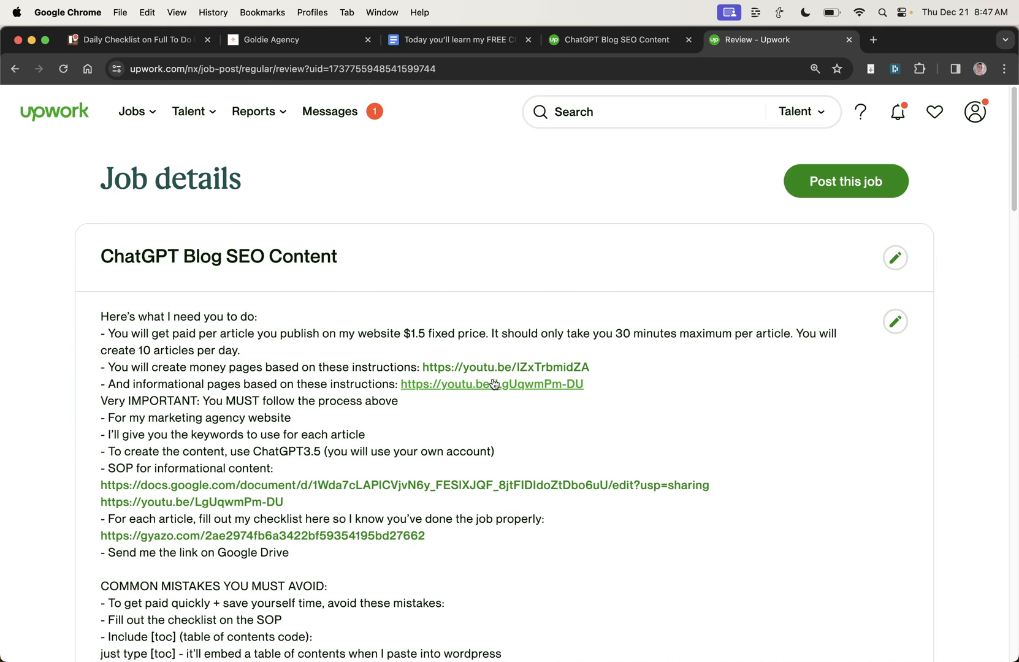
scroll(410, 427, down, 12)
scroll(351, 526, down, 3)
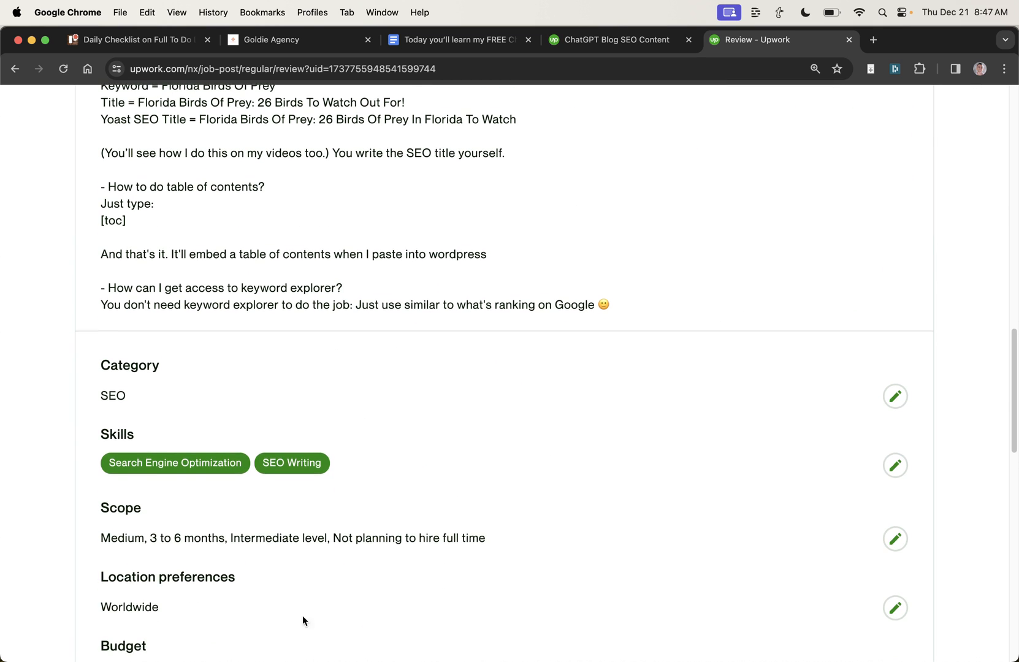
scroll(302, 614, down, 10)
scroll(255, 589, down, 3)
click(181, 334)
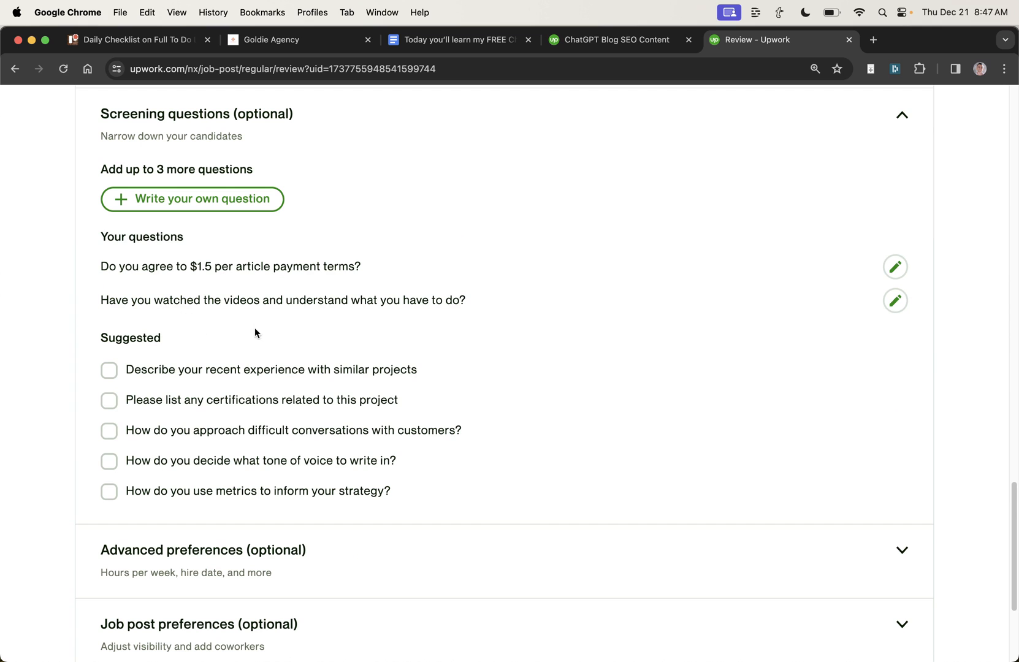
drag(90, 260, 506, 299)
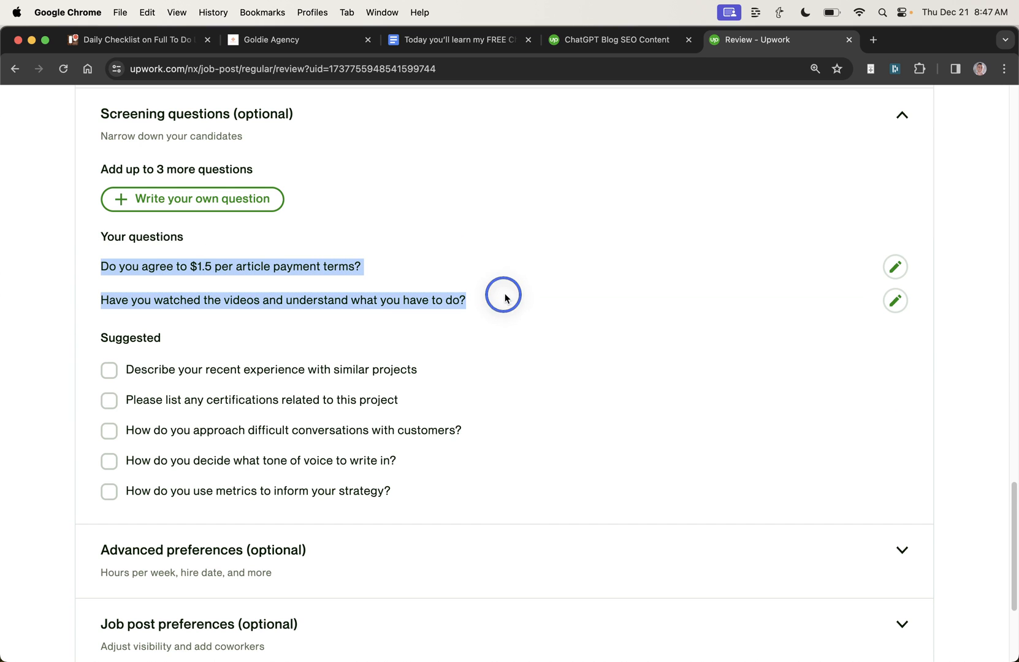
click(330, 236)
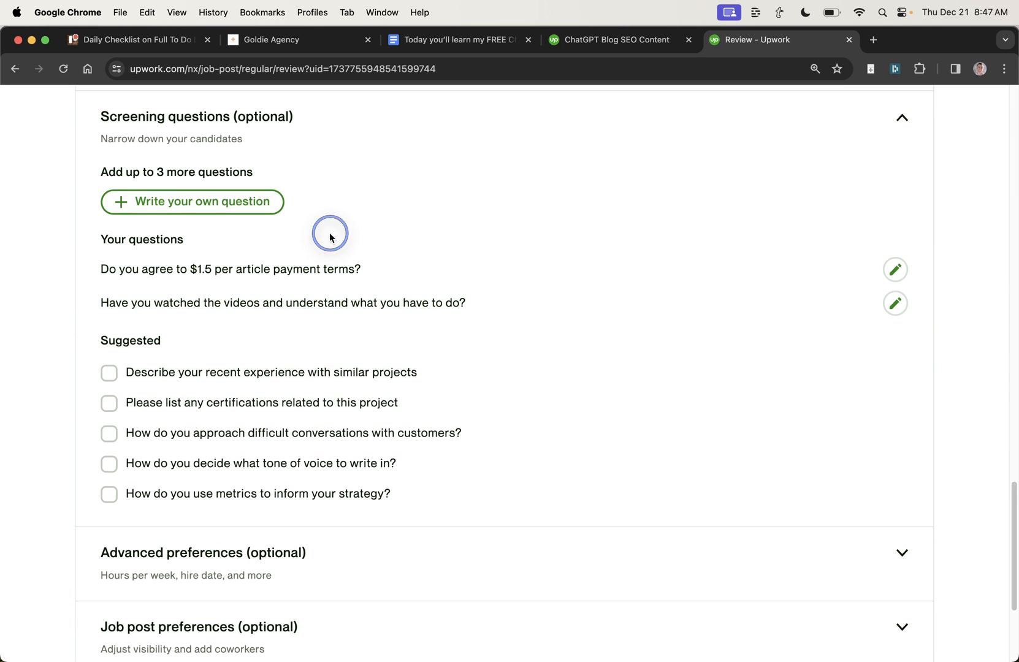
triple_click(320, 267)
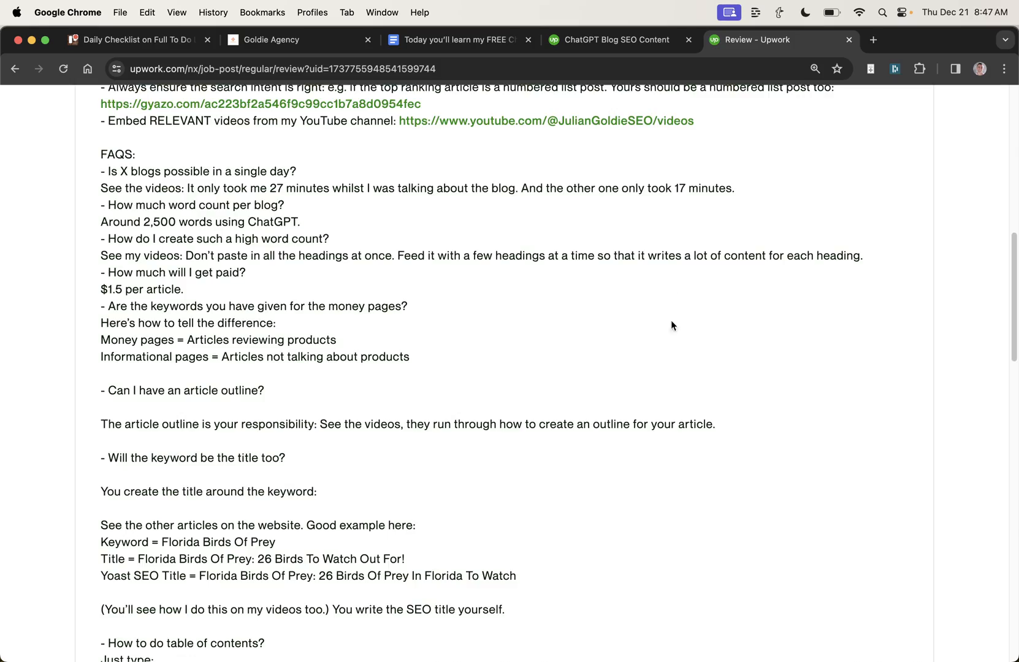
scroll(263, 302, up, 10)
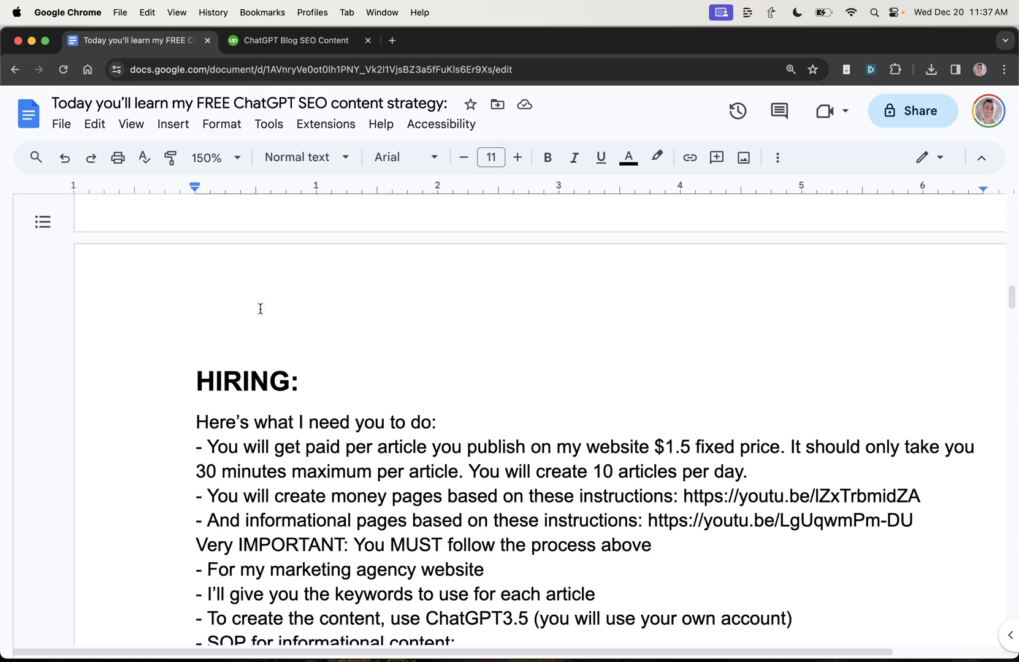
scroll(289, 386, down, 10)
- From the posted job details, follow the informational-content SOP link and open the JulianGoldie checklist spreadsheet
click(295, 39)
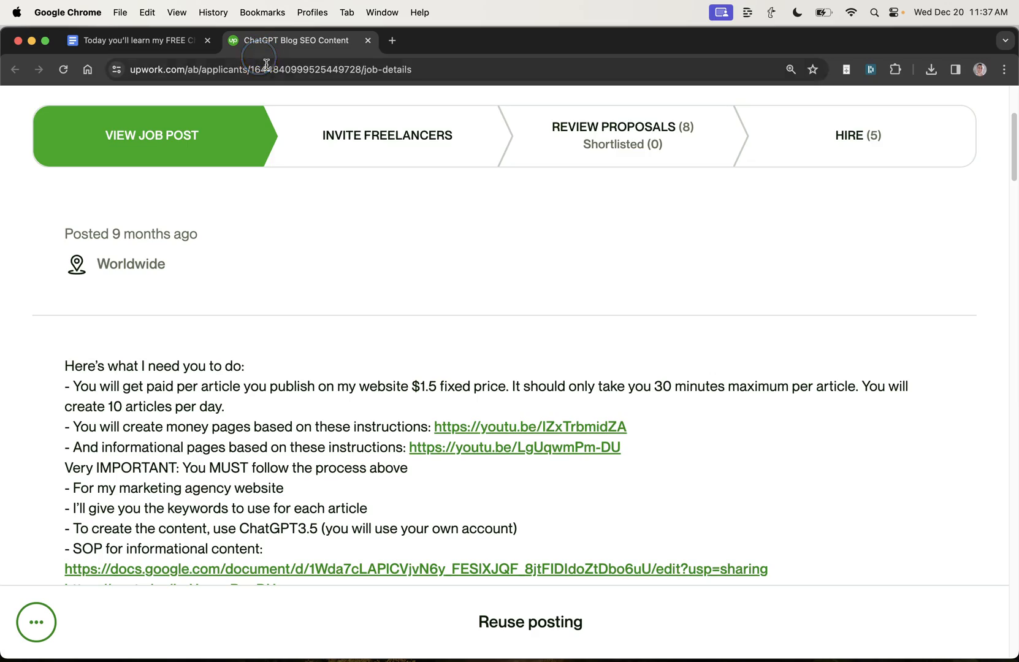
scroll(167, 356, down, 5)
scroll(239, 318, down, 5)
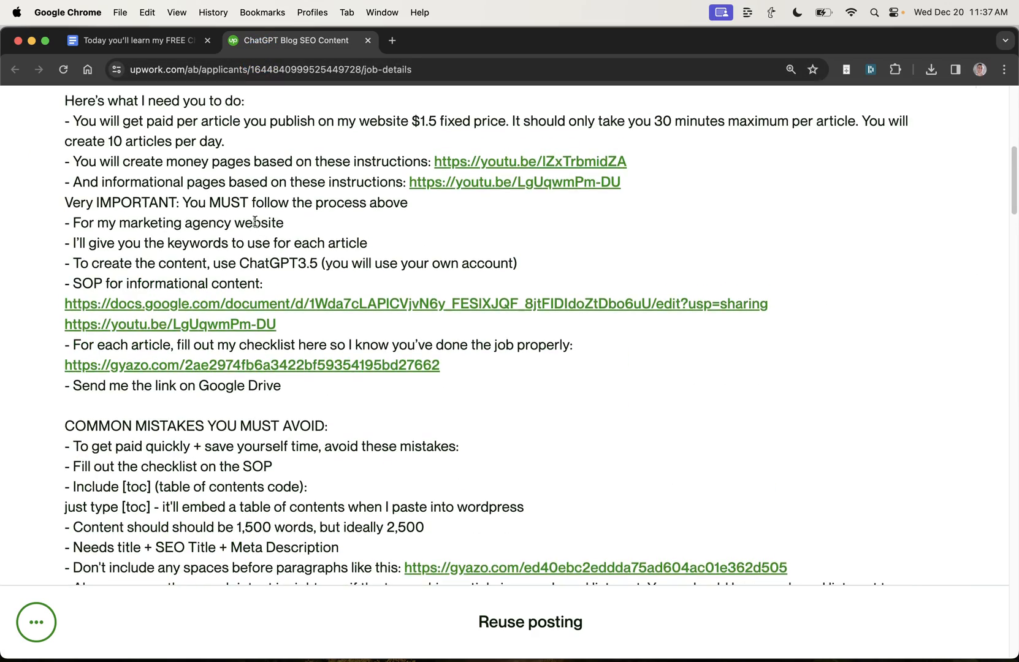
click(255, 303)
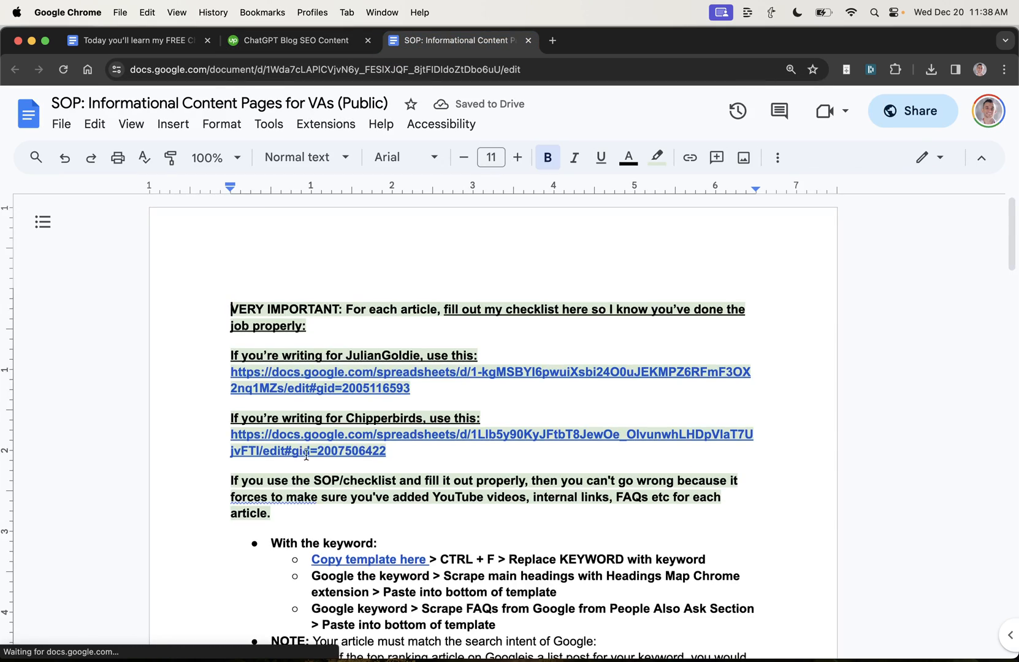
scroll(302, 455, down, 5)
scroll(303, 454, down, 5)
scroll(302, 398, up, 10)
scroll(218, 225, up, 5)
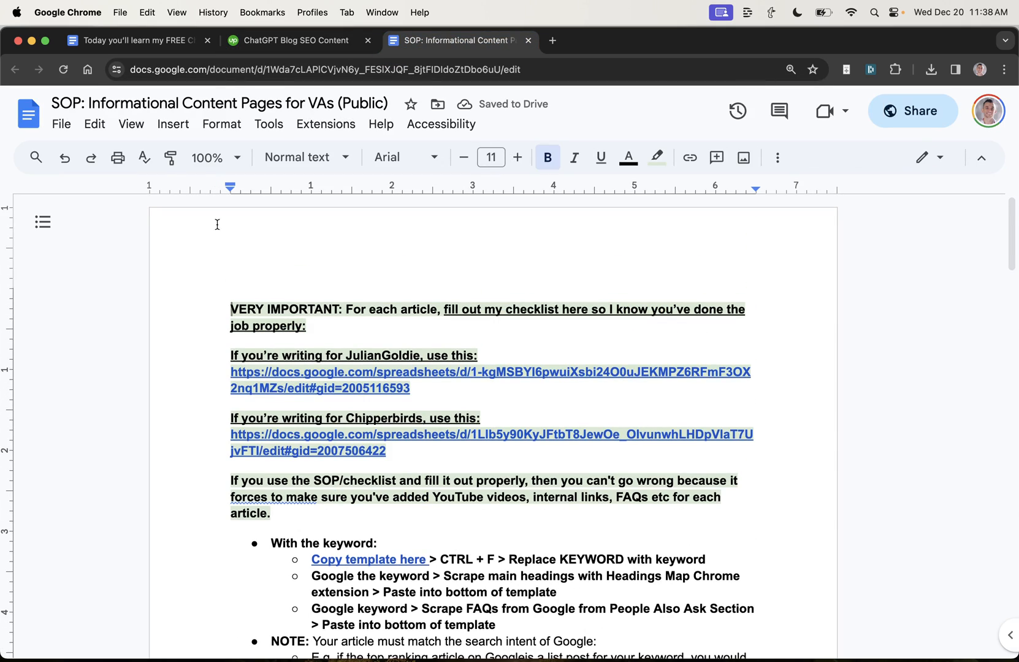
click(330, 372)
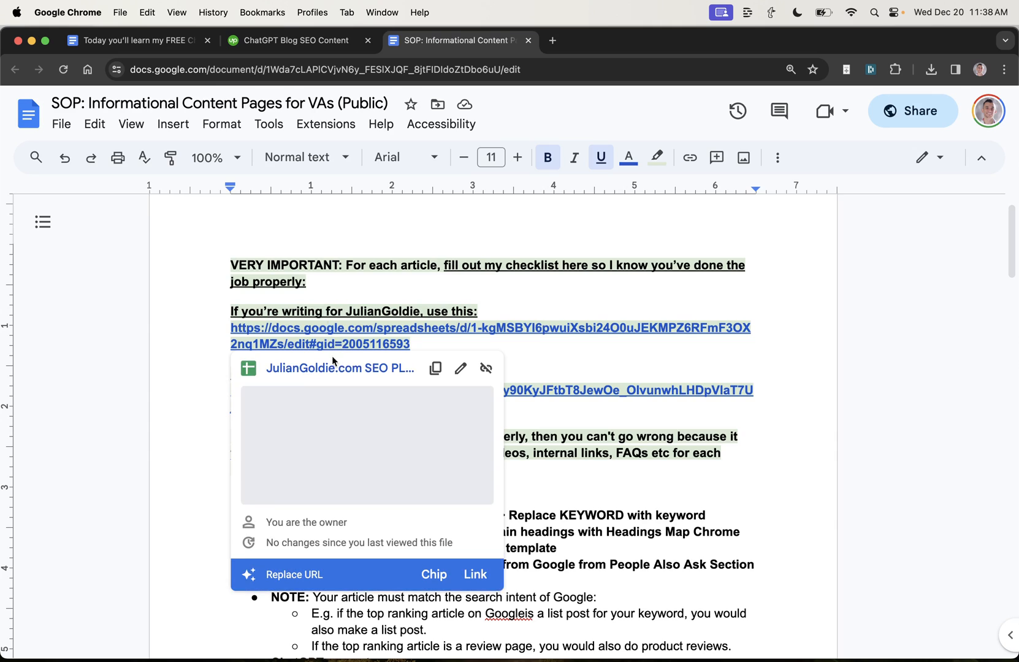
click(332, 366)
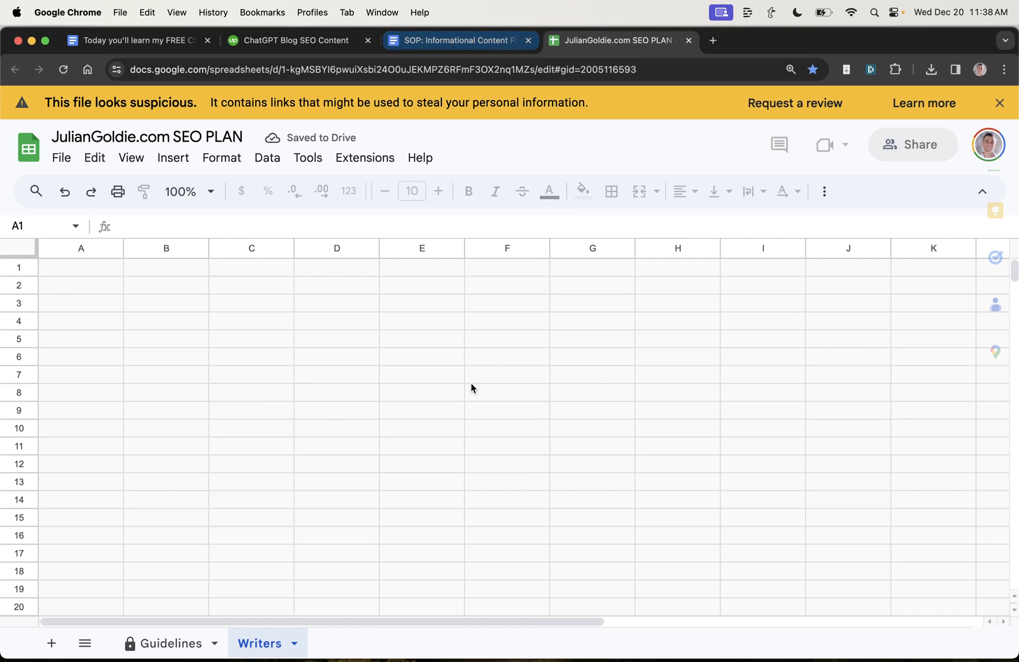
scroll(263, 478, up, 3)
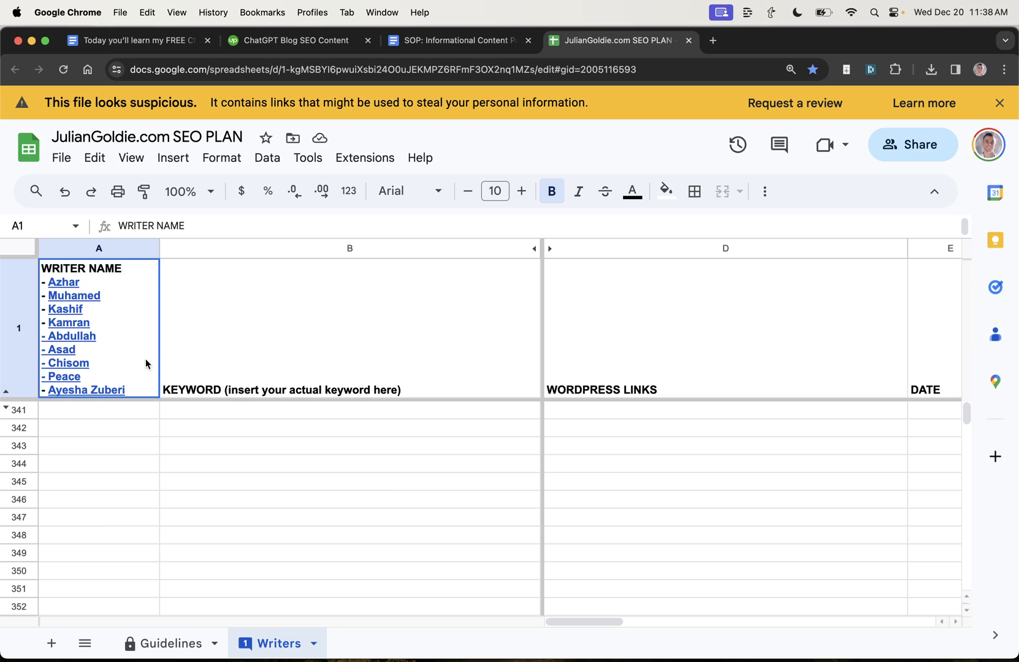
click(121, 414)
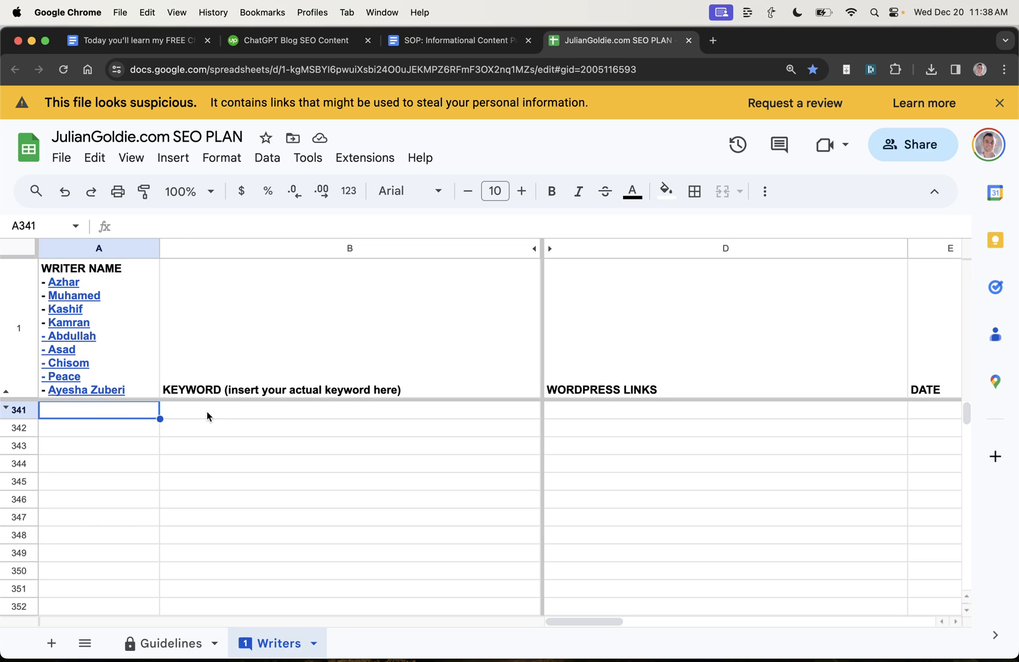
click(213, 412)
click(584, 412)
key(Right)
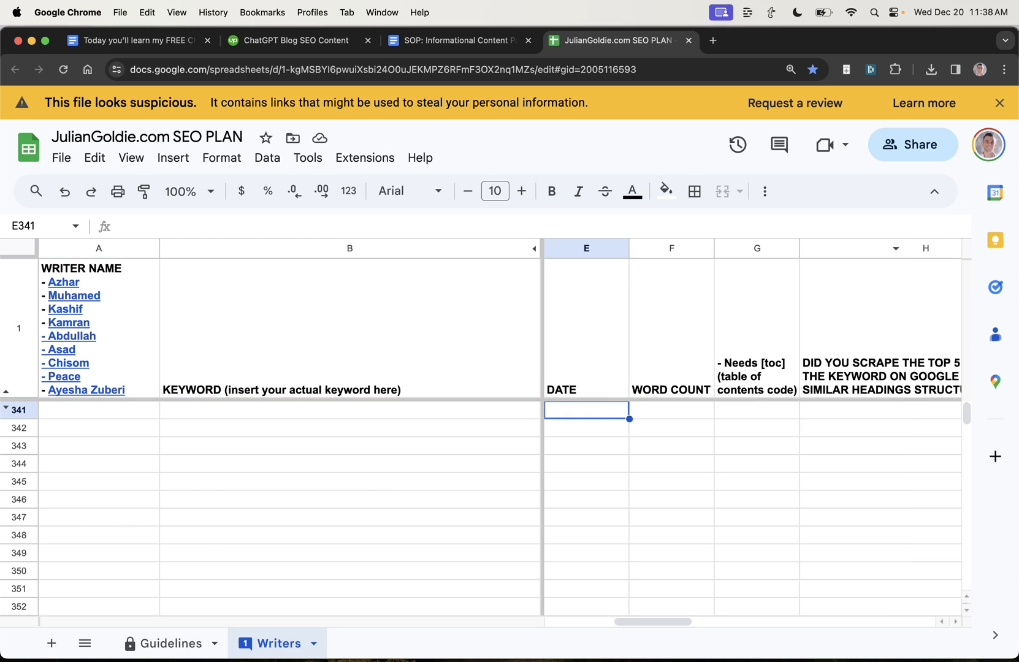
key(Left)
key(Right)
key(Right)
key(Right)
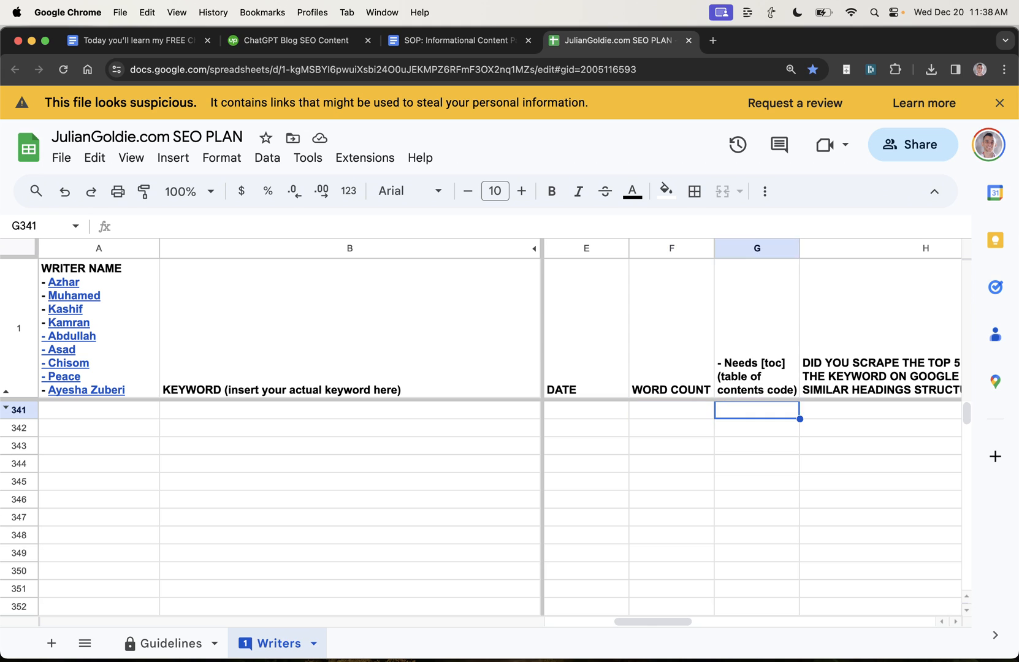
key(Right)
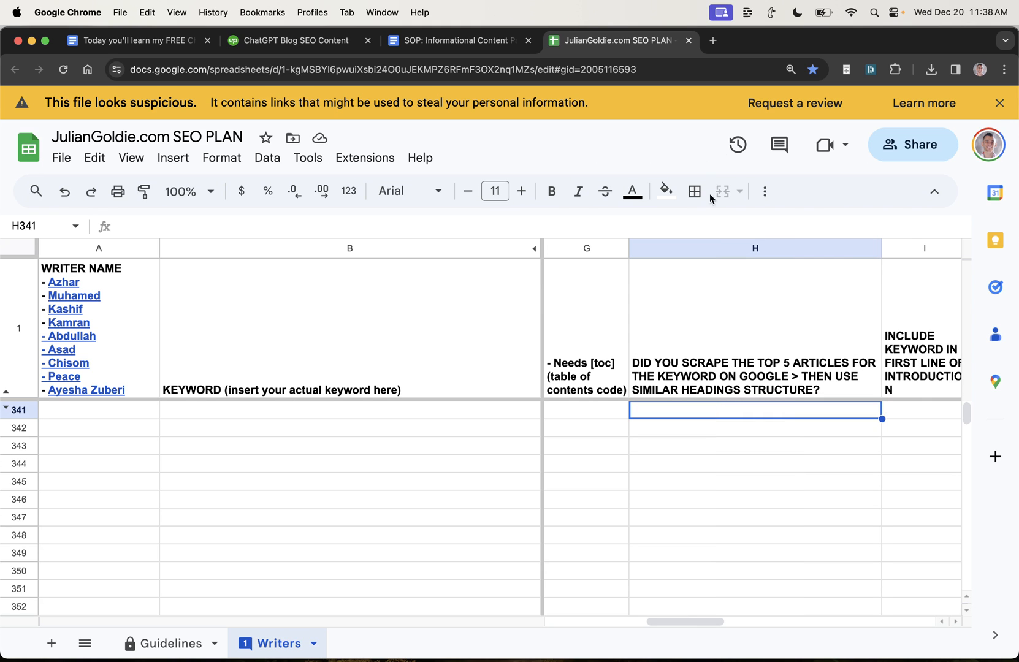
click(788, 363)
click(784, 414)
click(722, 312)
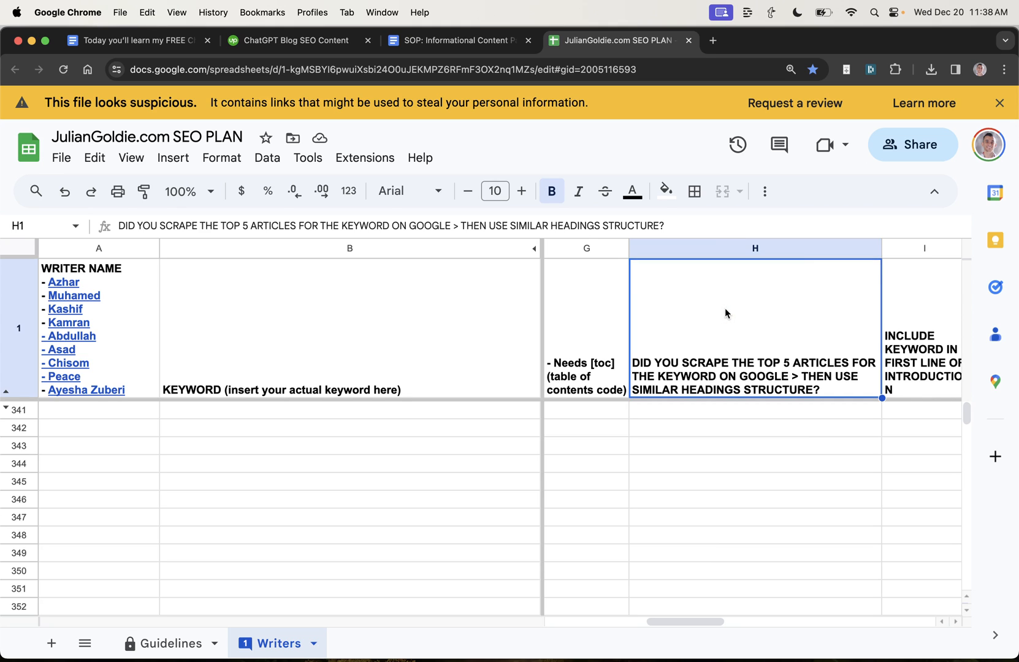
key(Right)
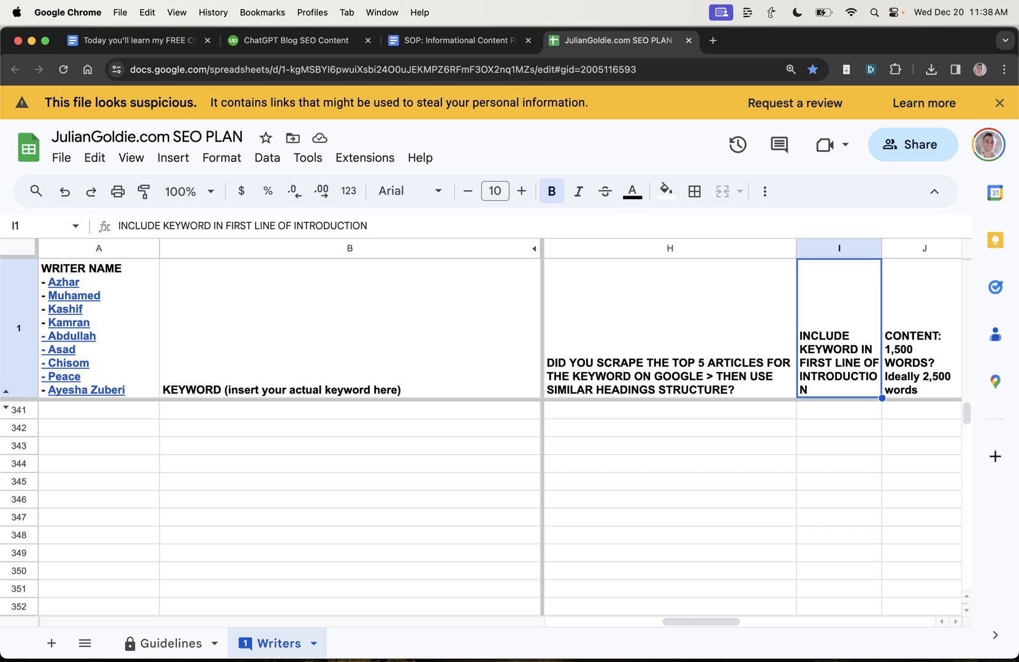
key(Right)
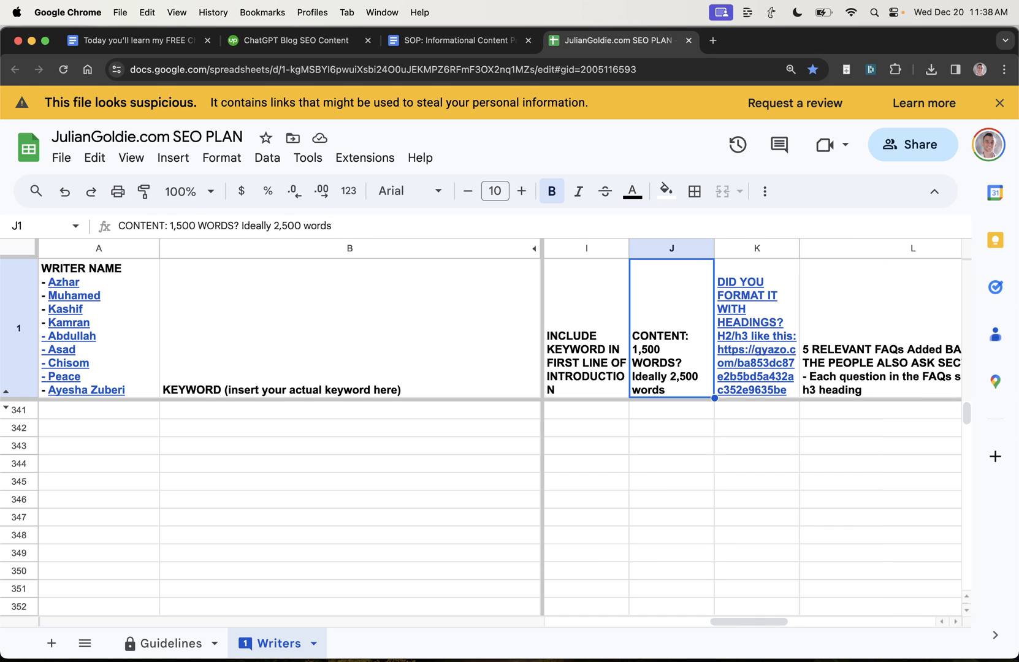
key(Right)
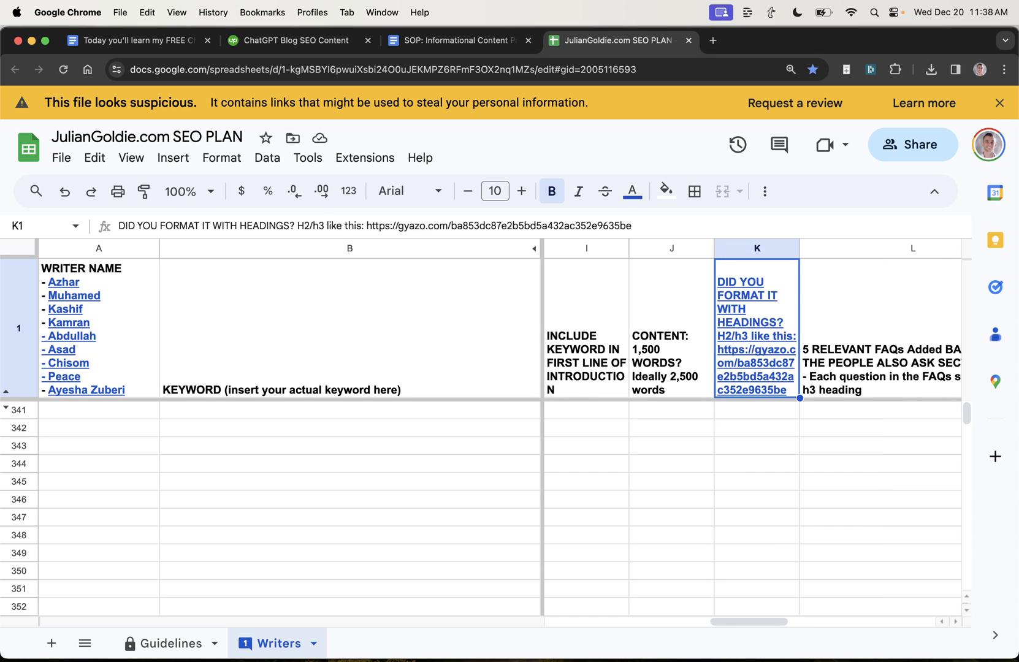
key(Right)
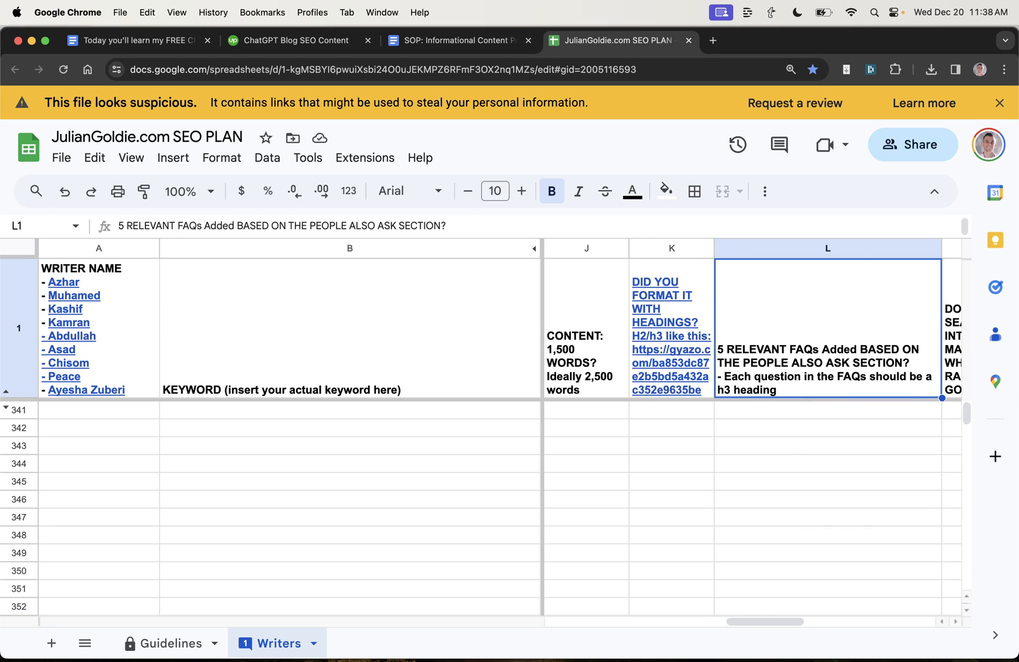
key(Right)
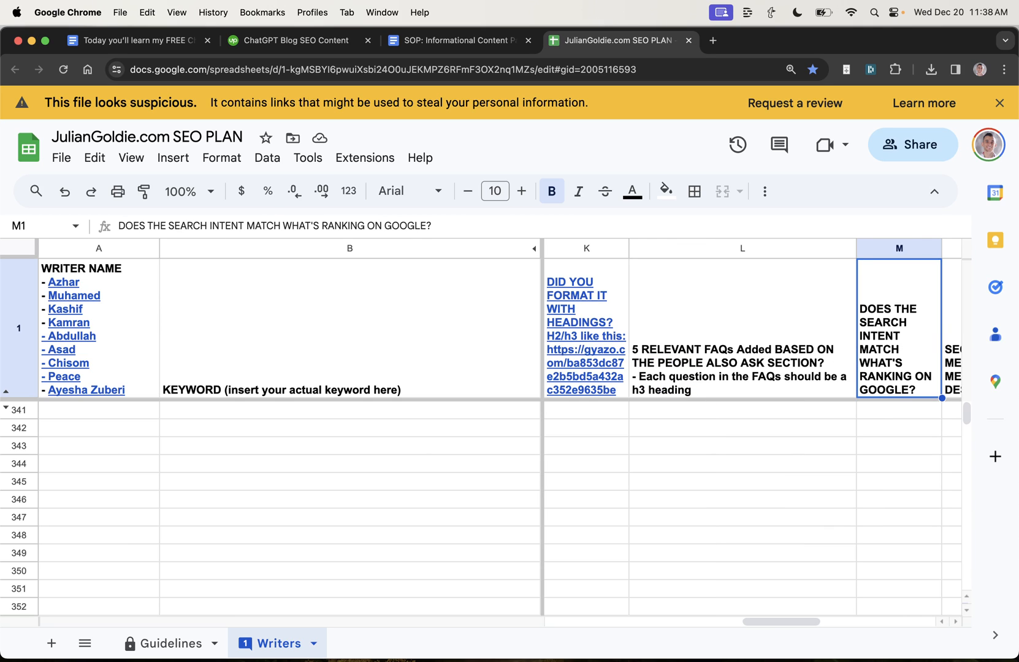
key(Right)
key(Right)
key(Right)
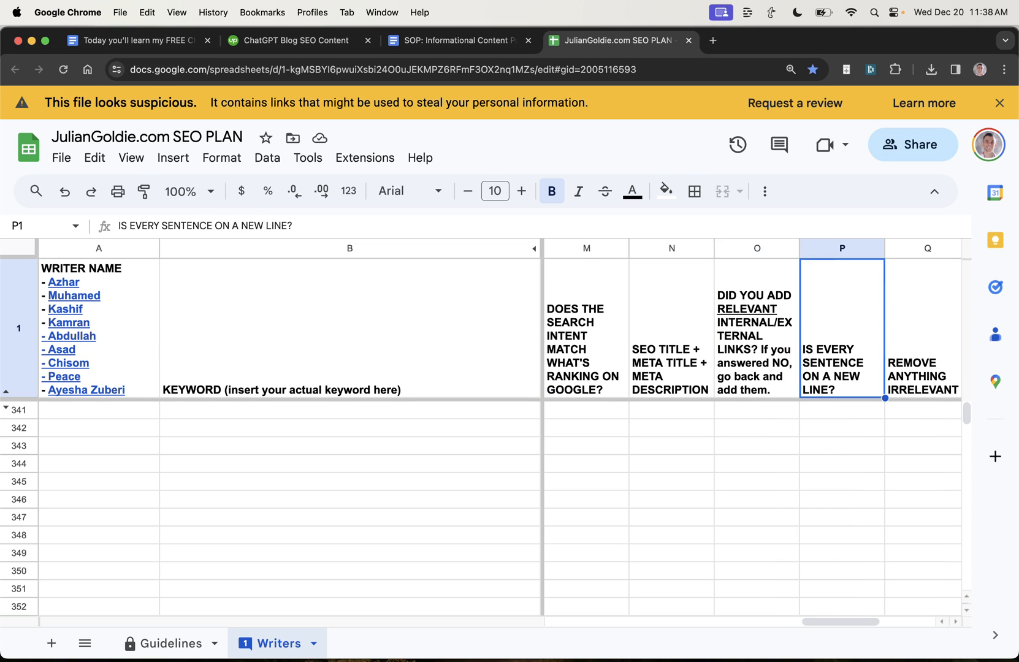
key(Right)
key(Right)
key(Right)
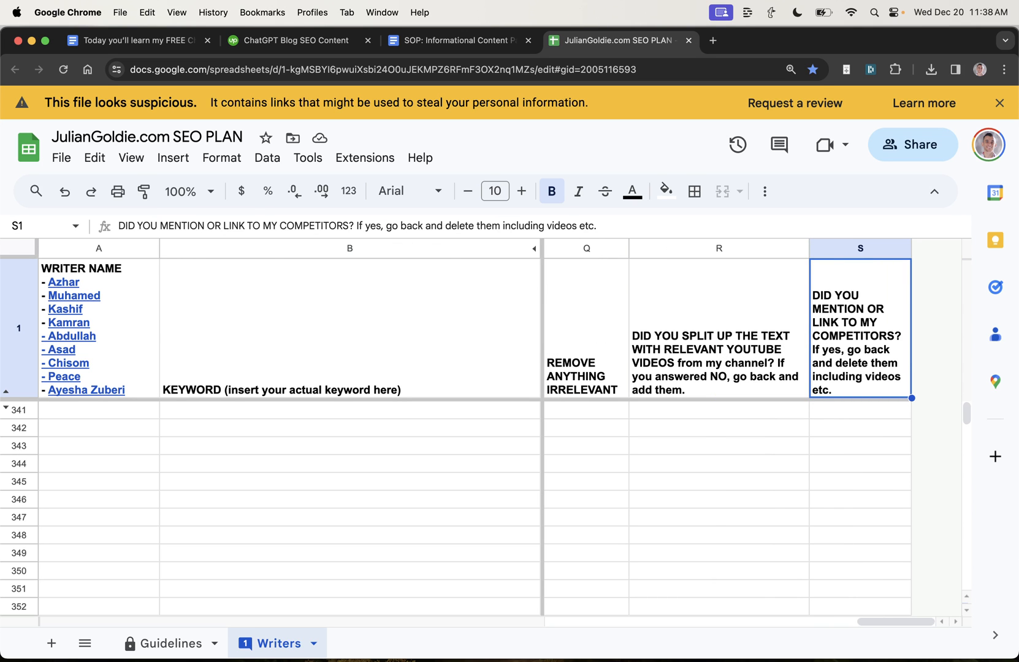
key(Left)
key(Left)
key(Left)
key(Left)
key(Left)
key(Left)
key(Left)
key(Left)
key(Left)
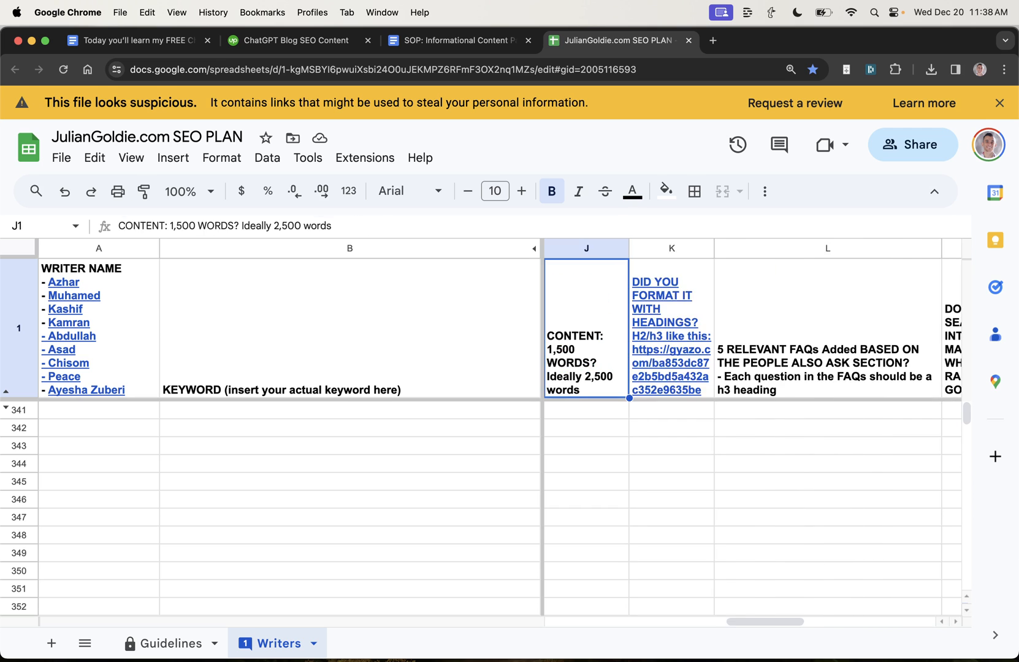
key(Left)
key(Left)
key(Left)
key(Left)
key(Left)
key(Down)
key(Left)
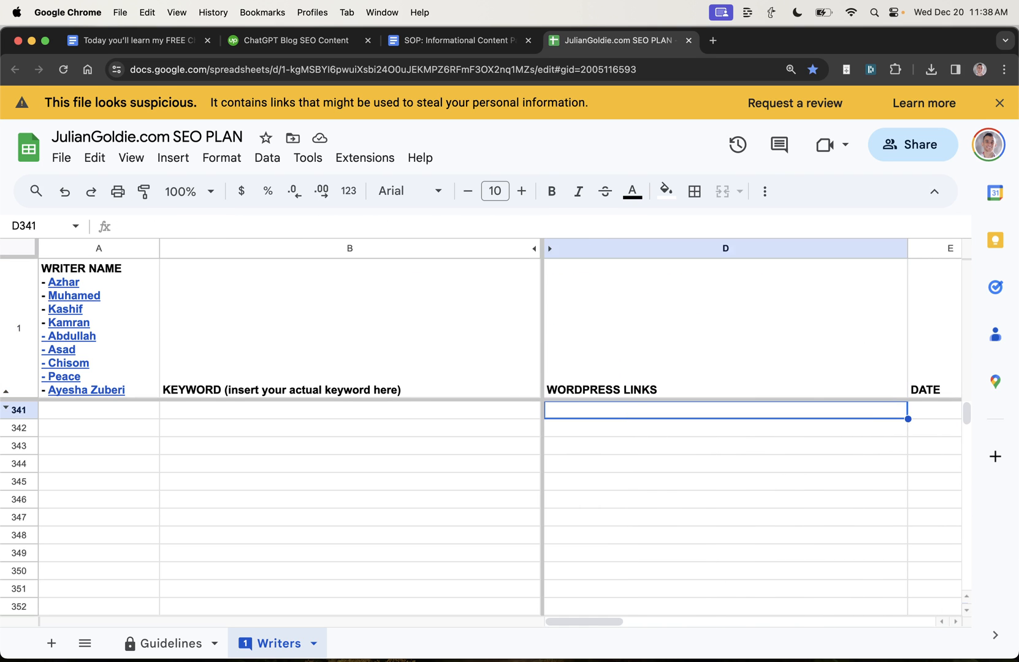
key(Left)
key(Left)
key(Left)
key(Right)
key(Right)
key(Right)
key(Right)
key(Right)
key(Right)
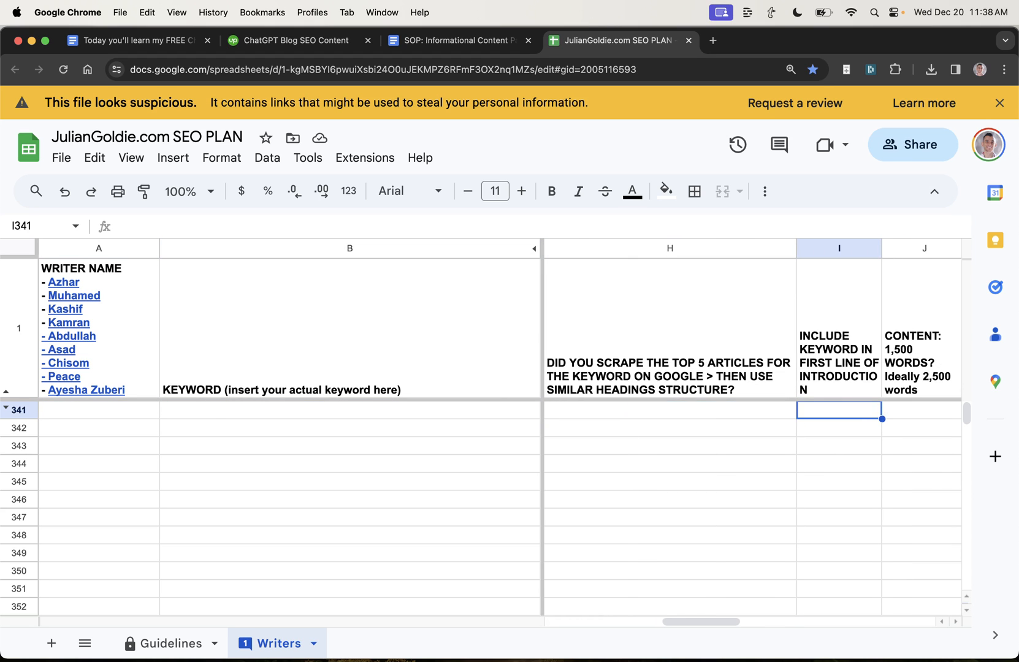
key(Right)
key(Right)
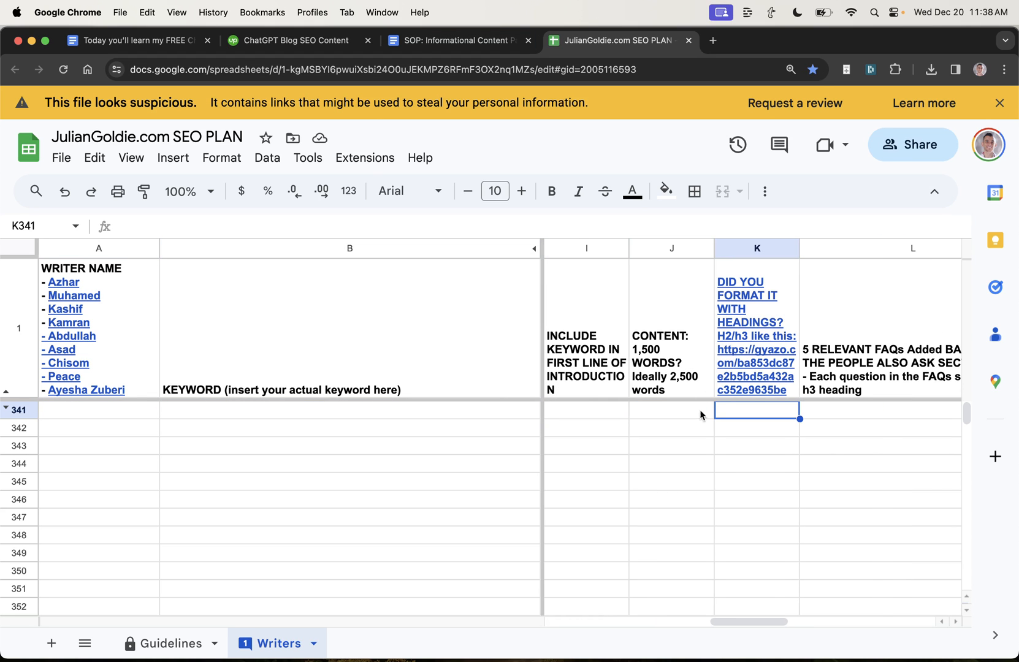
key(Left)
key(Right)
key(Right)
key(Right)
key(Right)
key(Right)
key(Right)
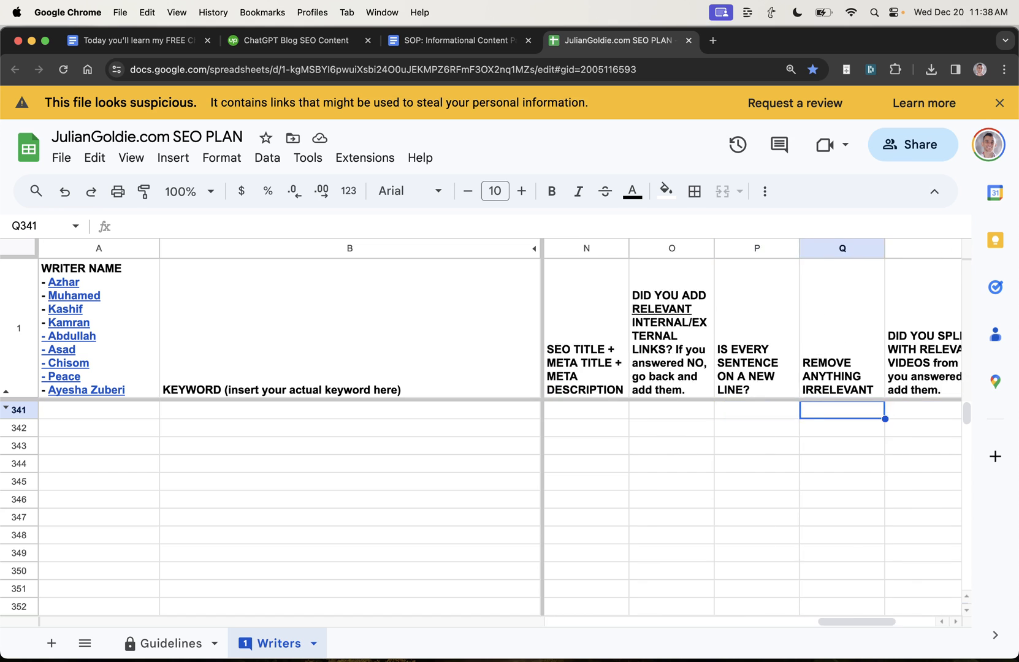
key(Right)
key(Right)
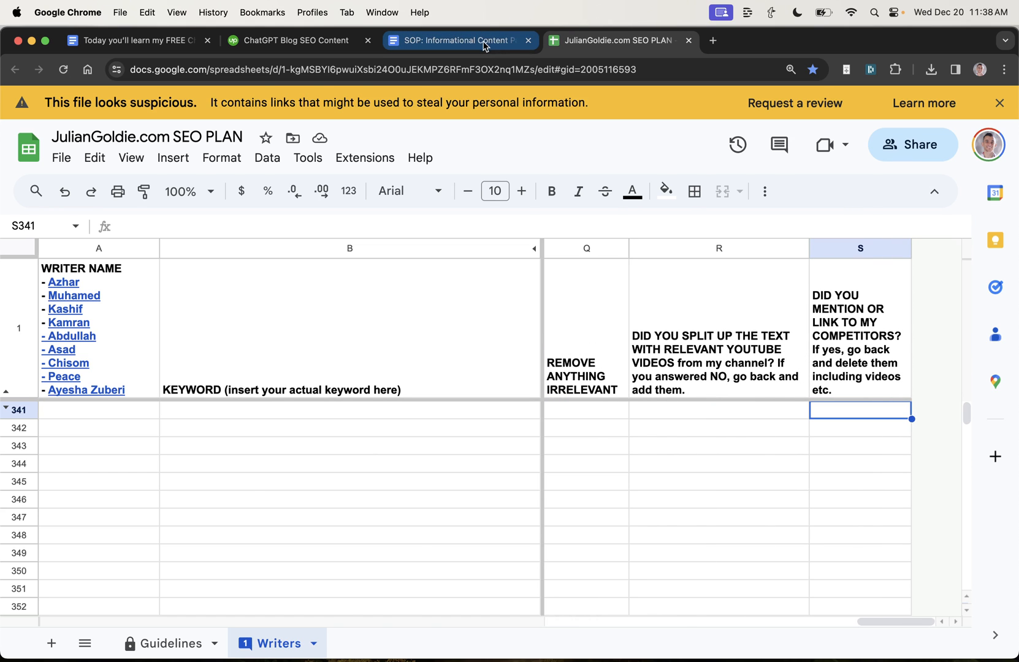
- Point out the JulianGoldie.com SEO PLAN checklist link in the SOP and peek at the spreadsheet
click(457, 41)
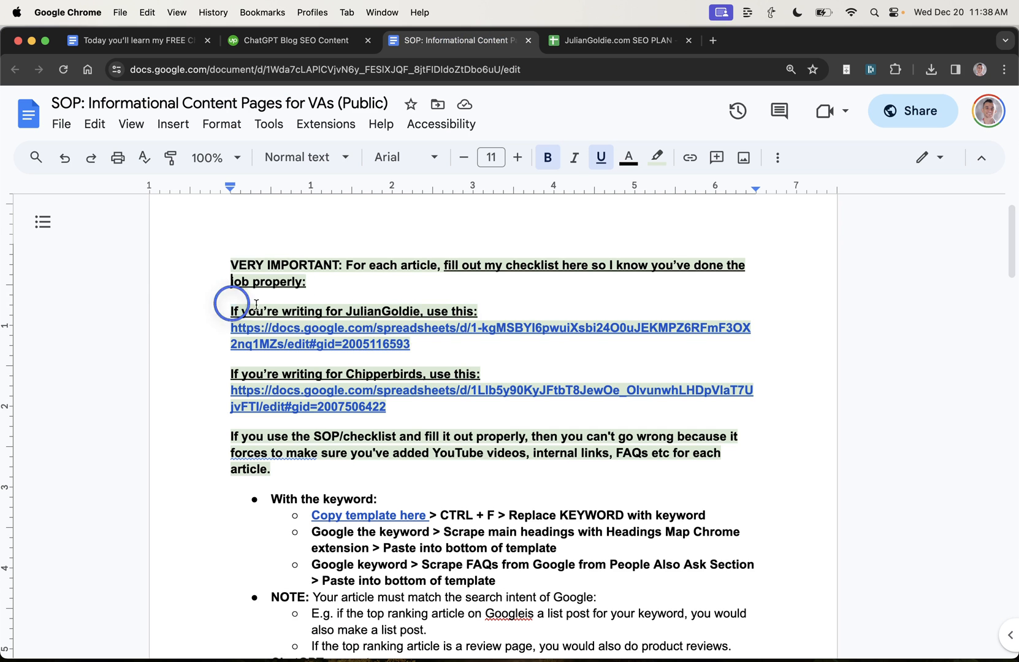
drag(227, 303, 538, 348)
click(541, 350)
triple_click(189, 307)
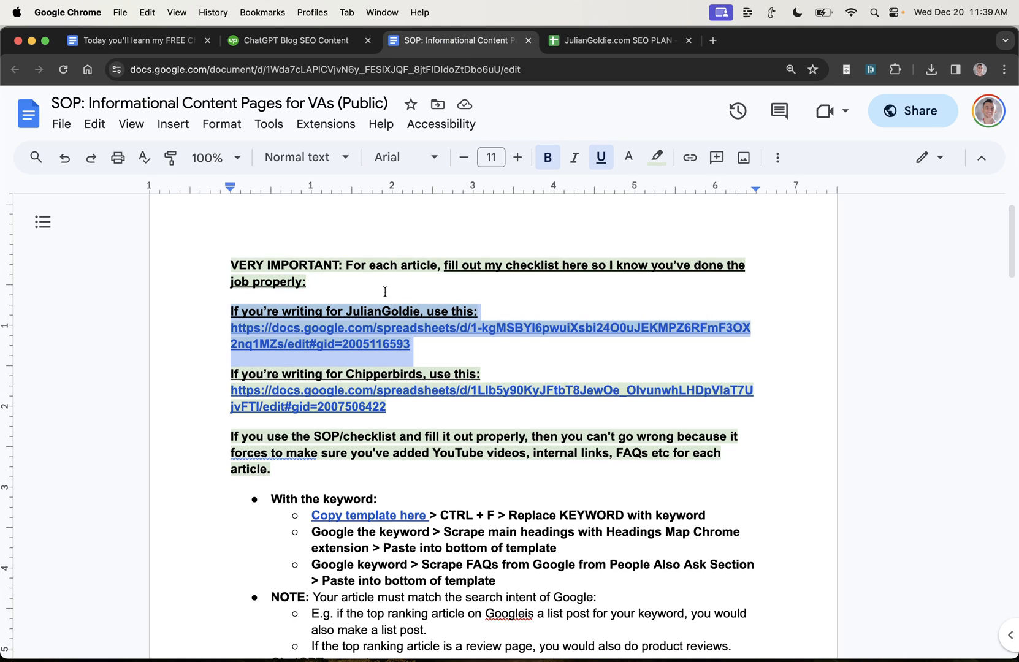
click(343, 266)
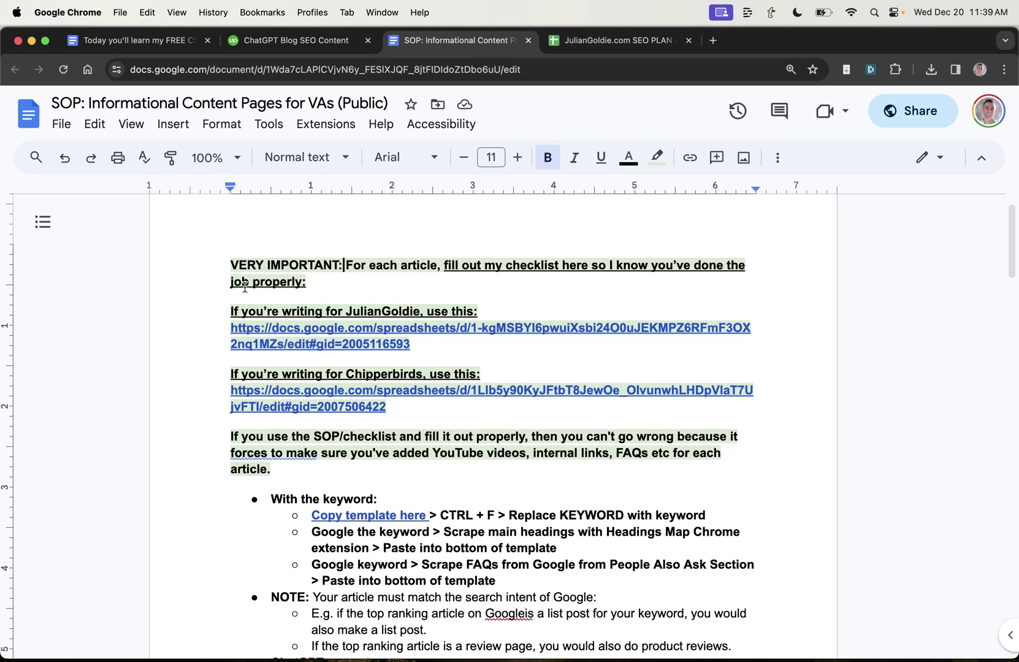
triple_click(311, 311)
click(470, 356)
click(605, 41)
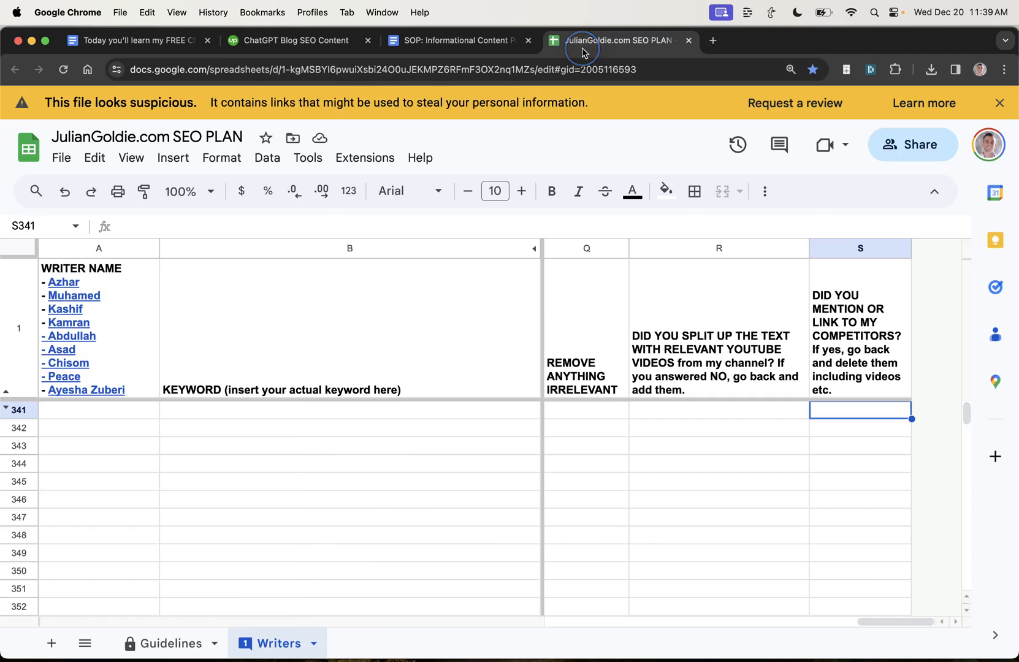
click(136, 40)
- Highlight the SOP link, then the title of the example SEO Company St. Joseph, MO article
drag(279, 335, 509, 362)
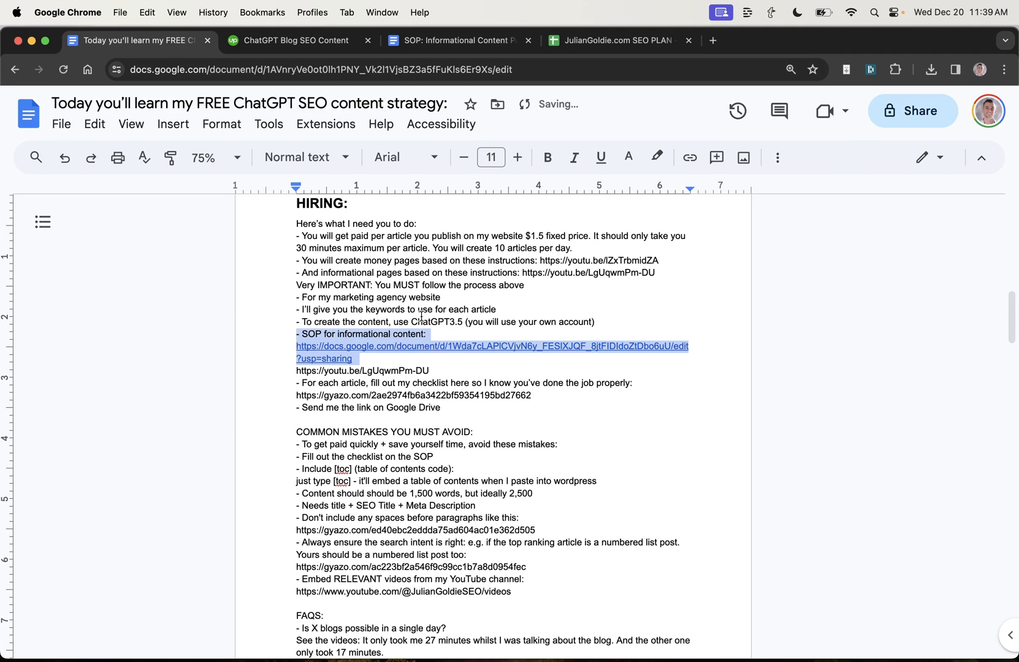
click(458, 40)
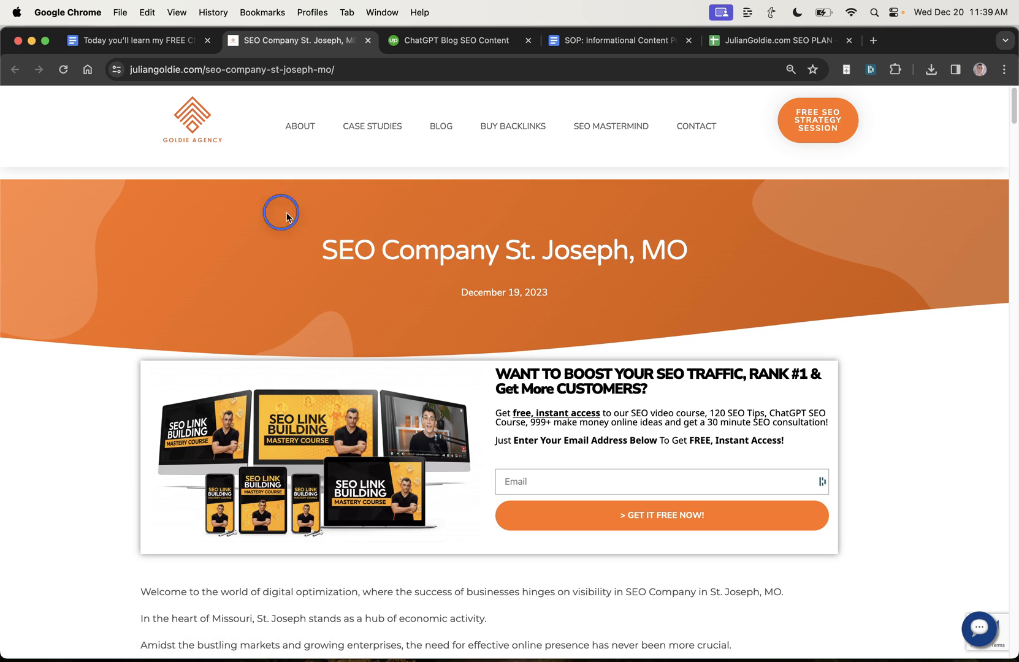
drag(280, 213, 686, 248)
click(334, 239)
drag(334, 240, 521, 239)
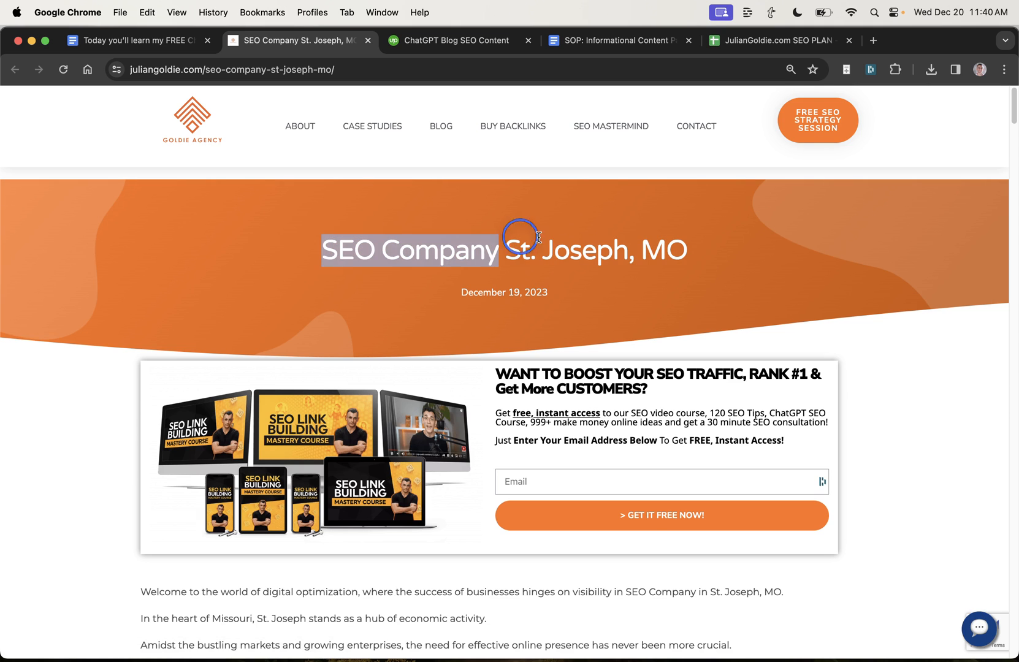
click(769, 251)
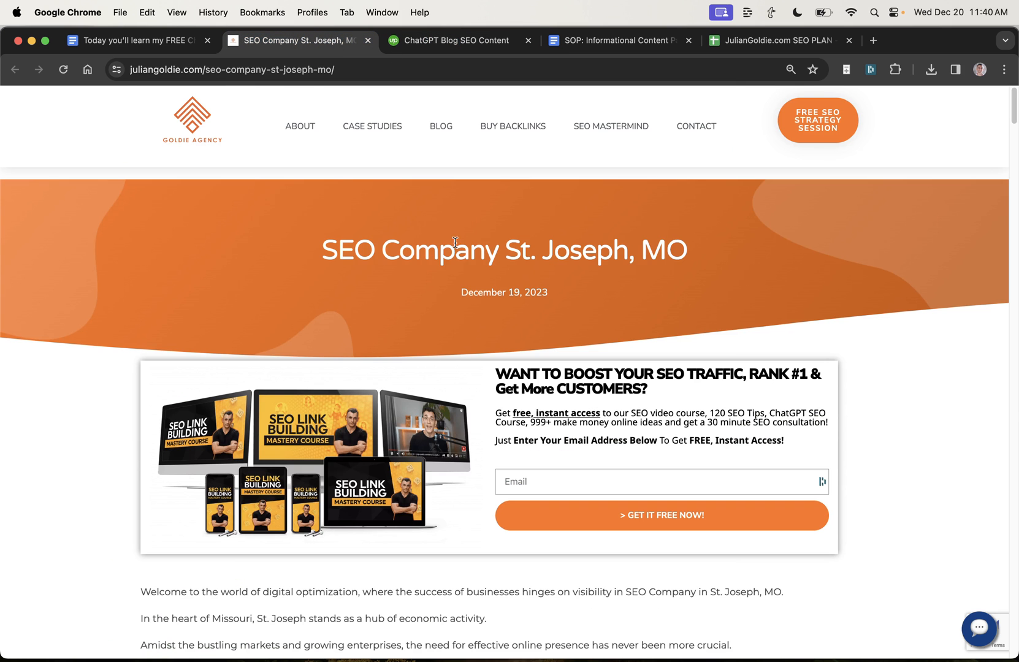
drag(319, 229, 718, 256)
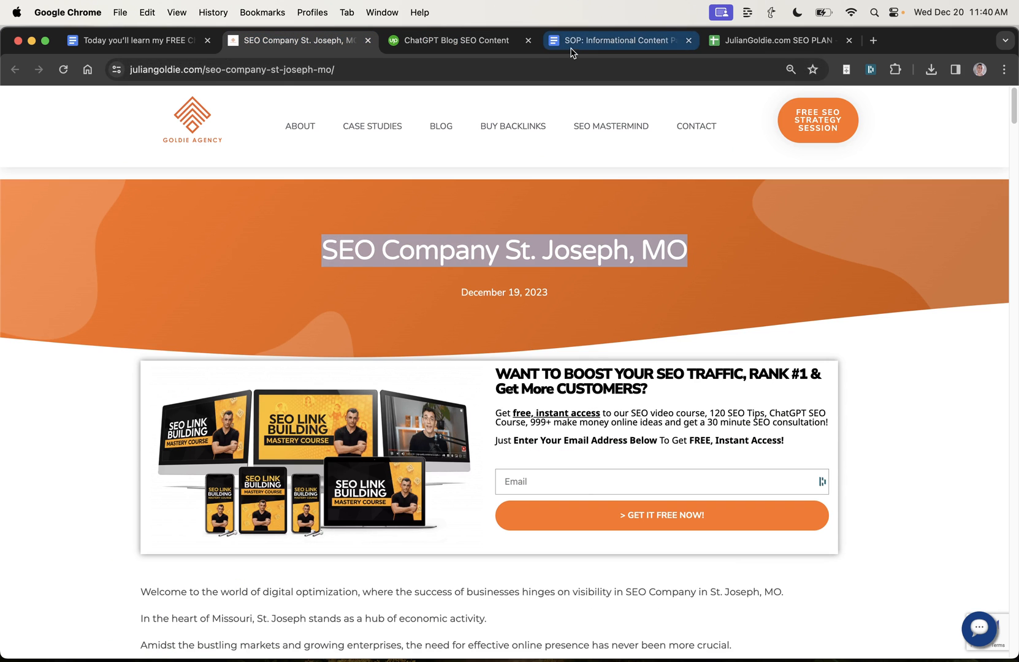
click(613, 40)
scroll(342, 335, down, 3)
- Follow the SOP's 'Copy template here' link and make a copy of the Informational Page Template
click(367, 317)
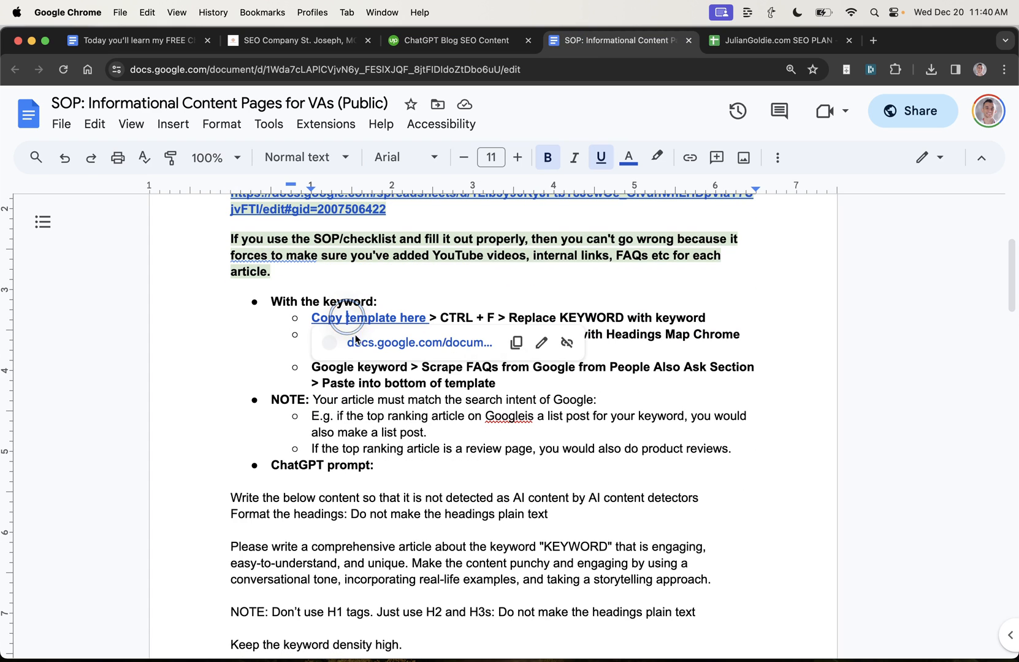
click(382, 343)
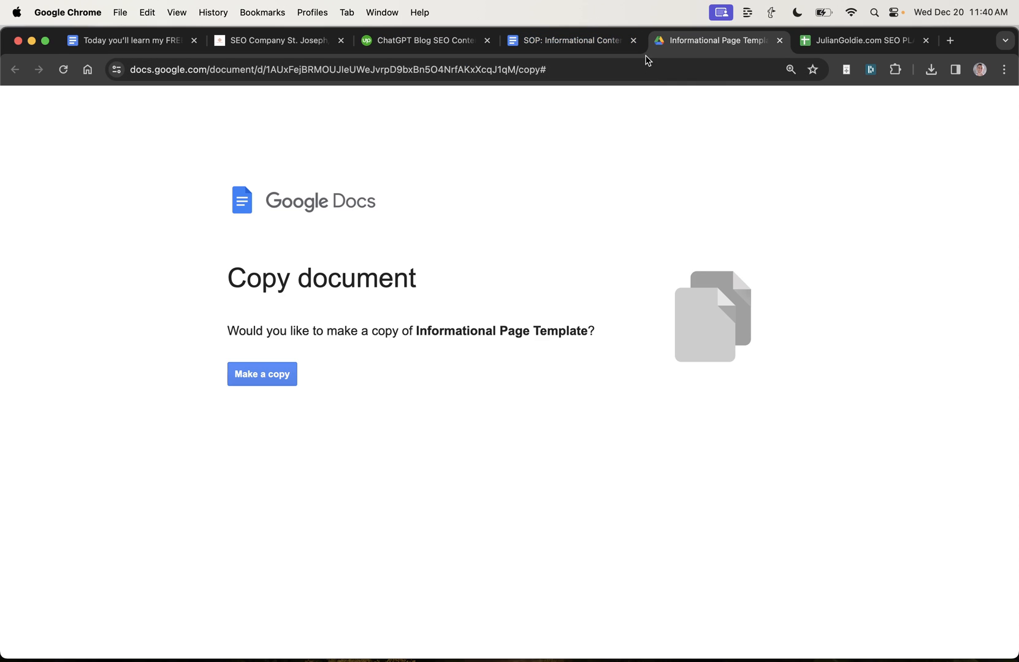
click(292, 373)
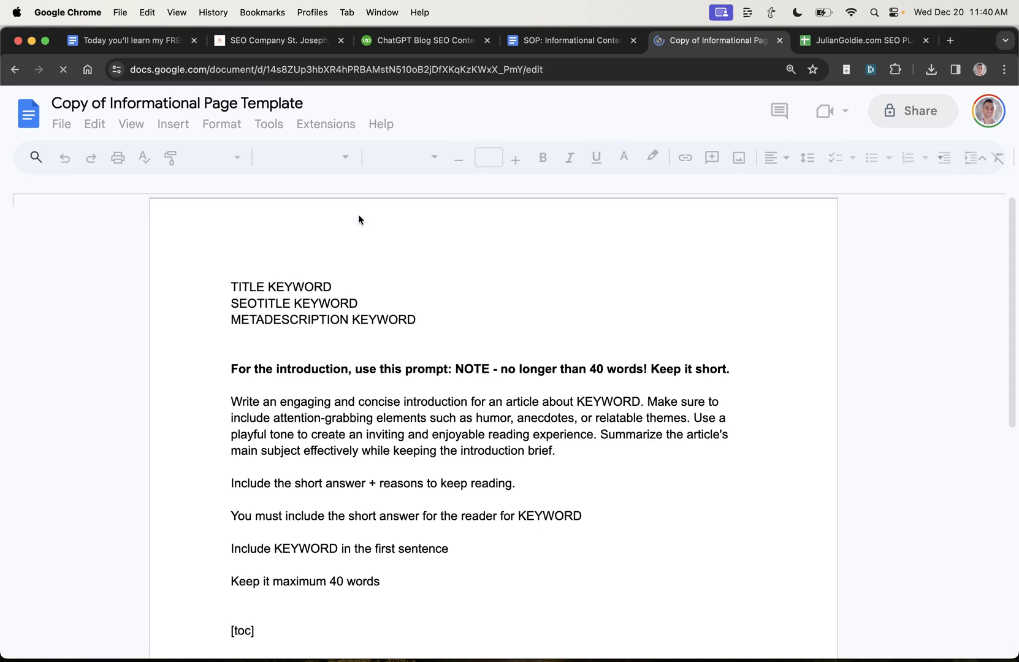
- Review the template's TITLE/meta lines, introduction prompt, [toc] and COMPETITORS HEADINGS HERE placeholders
mouse_move(230, 253)
mouse_down()
mouse_move(455, 280)
mouse_move(460, 290)
mouse_up()
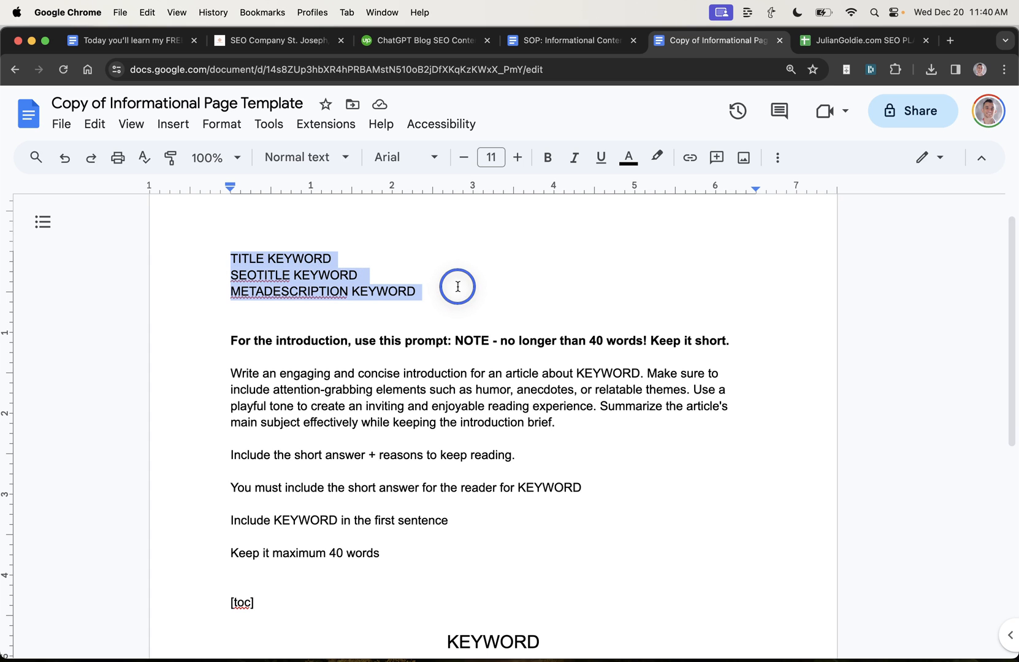
click(462, 289)
scroll(461, 334, down, 1)
mouse_move(230, 299)
mouse_down()
mouse_move(523, 348)
mouse_move(494, 465)
mouse_up()
scroll(494, 465, down, 5)
double_click(241, 349)
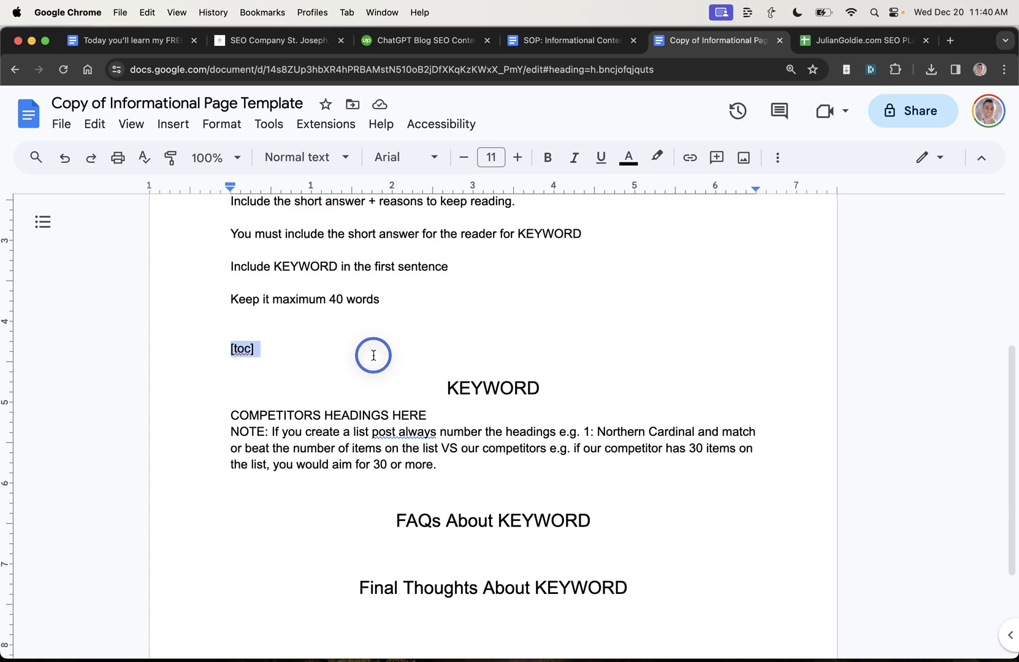
scroll(446, 428, down, 4)
drag(391, 232, 637, 315)
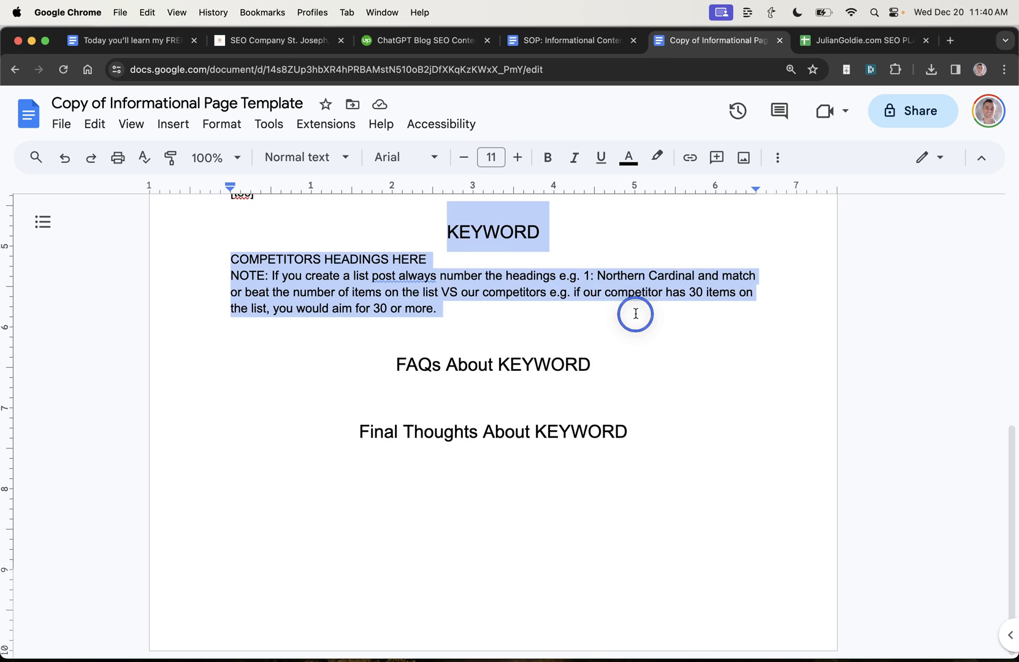
click(213, 259)
drag(213, 260, 525, 255)
click(528, 275)
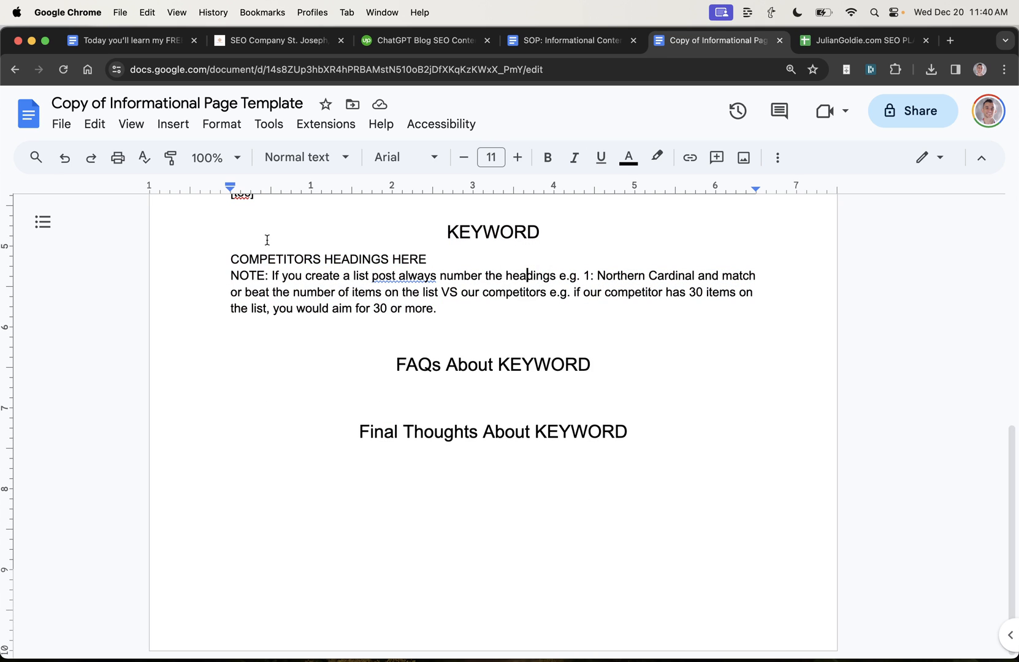
- Review the FAQs About KEYWORD, Final Thoughts and KEYWORD sections, then return to the SOP
drag(395, 365, 592, 364)
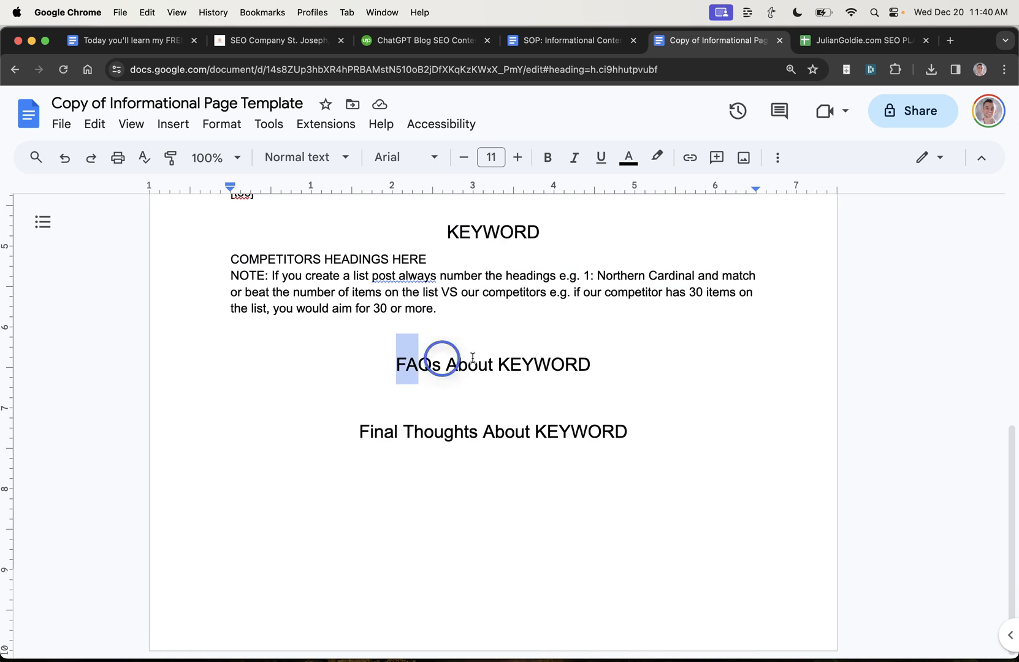
click(462, 390)
drag(358, 432, 637, 431)
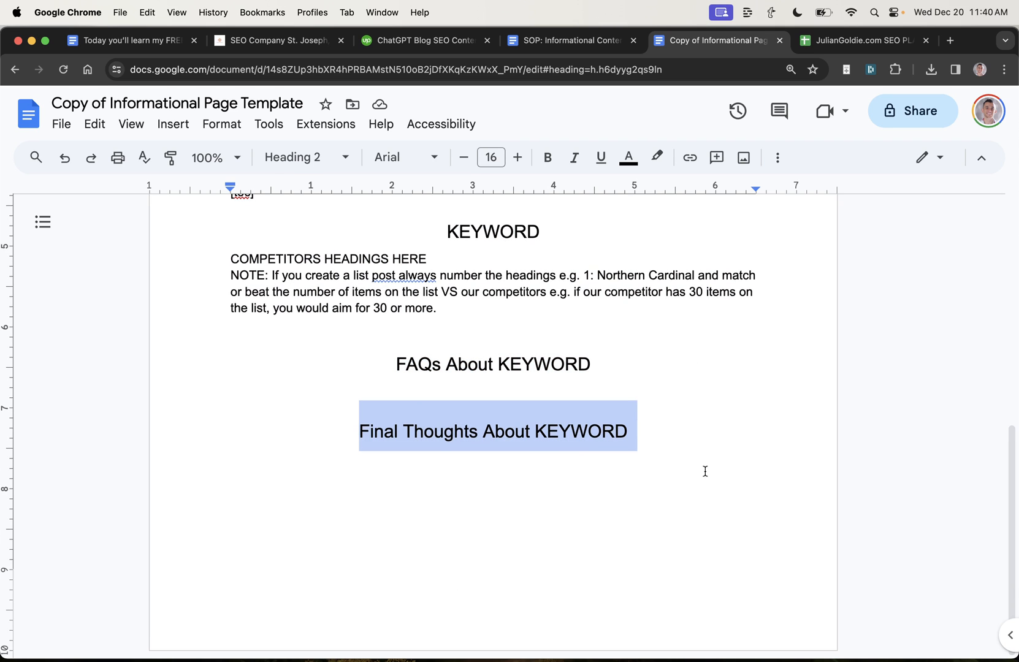
scroll(714, 452, up, 8)
scroll(701, 471, down, 4)
click(477, 434)
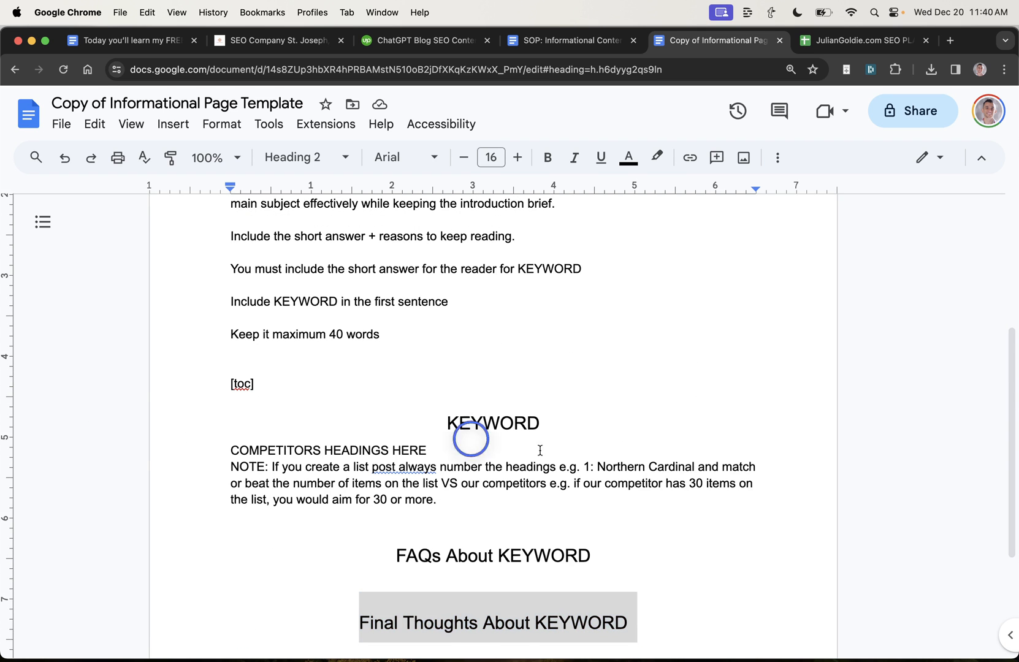
mouse_move(259, 384)
mouse_down()
mouse_move(494, 425)
mouse_move(446, 500)
mouse_up()
click(566, 41)
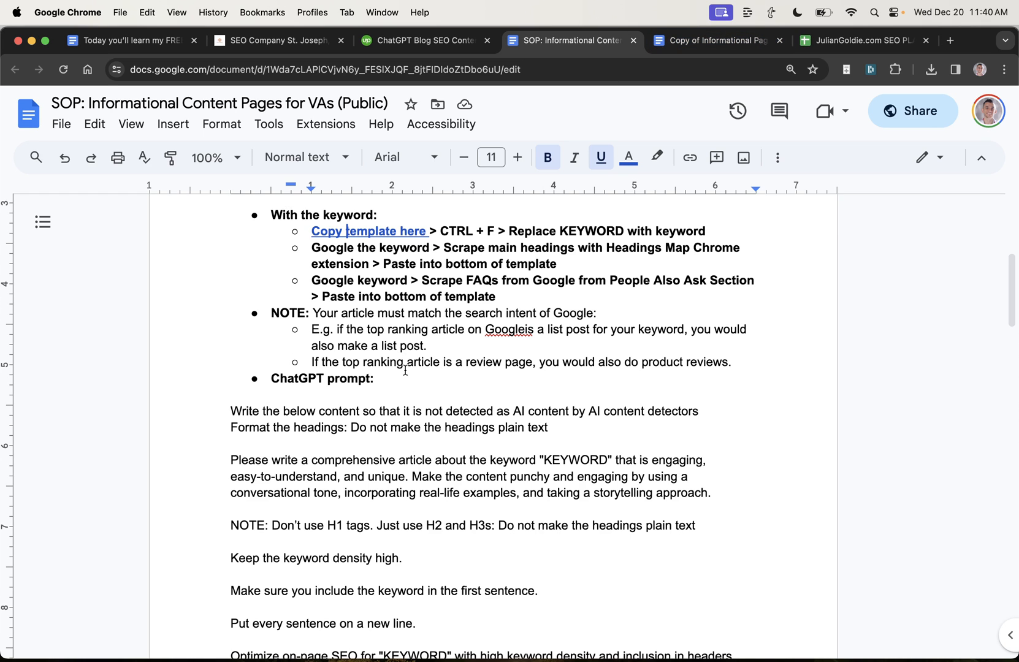
- Select the SOP's ChatGPT prompt block from 'Write the below content' through PASTE HEADINGS HERE
triple_click(322, 378)
scroll(322, 379, down, 3)
scroll(301, 283, down, 3)
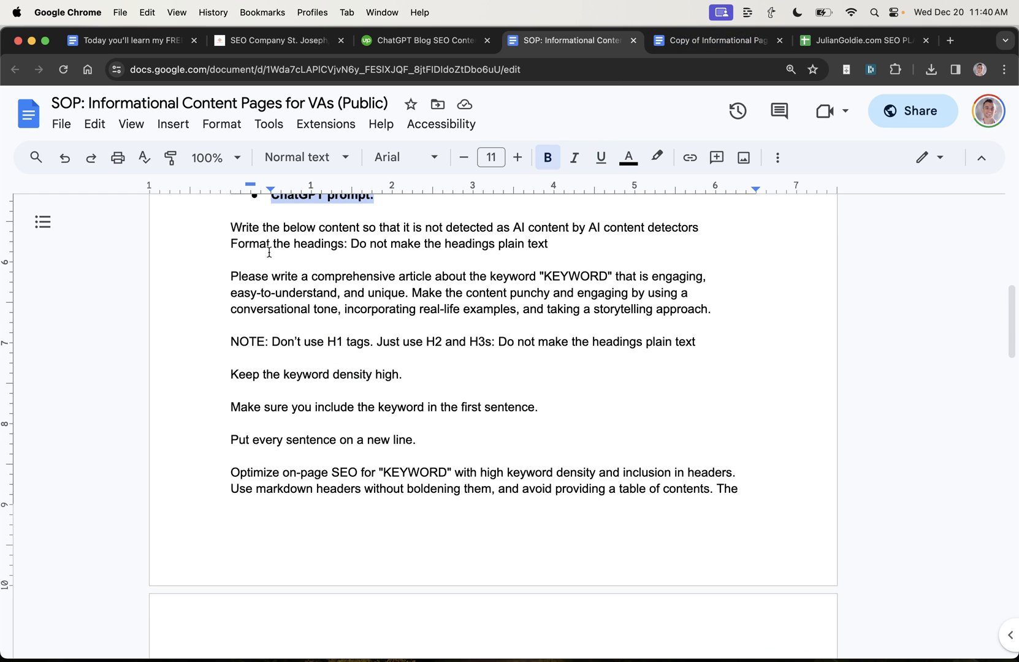
scroll(366, 420, down, 8)
scroll(375, 446, down, 2)
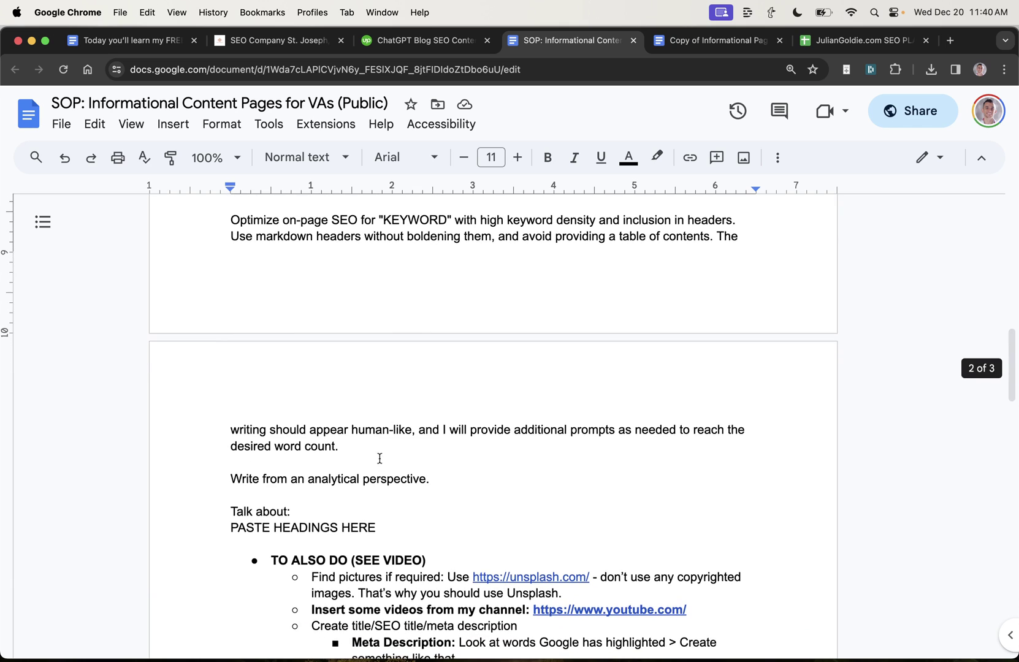
shift+click(443, 507)
double_click(413, 530)
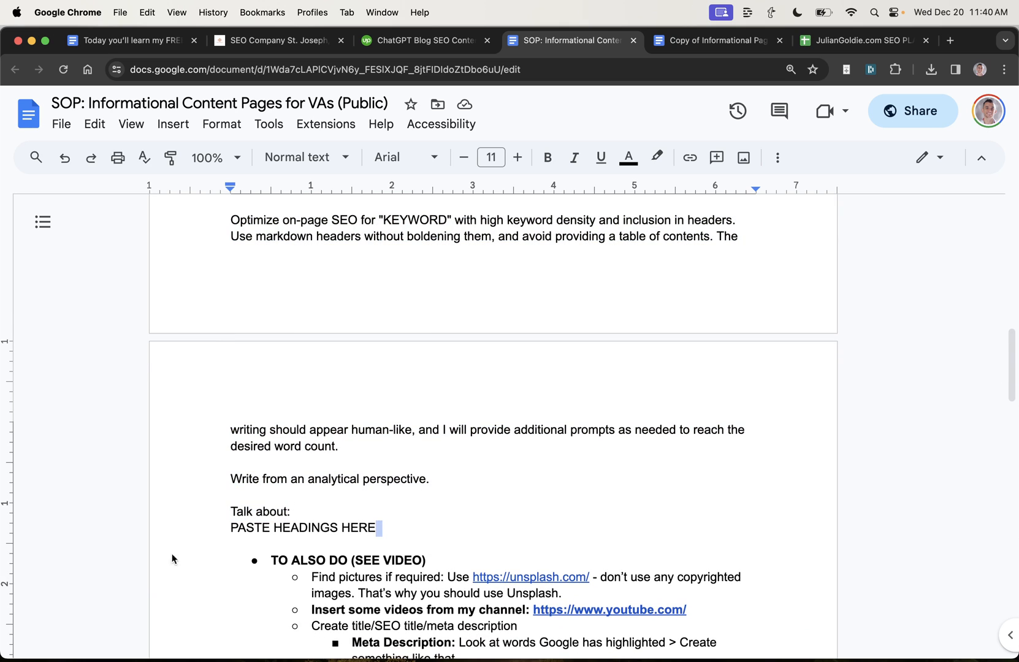
scroll(173, 477, up, 8)
shift+click(200, 300)
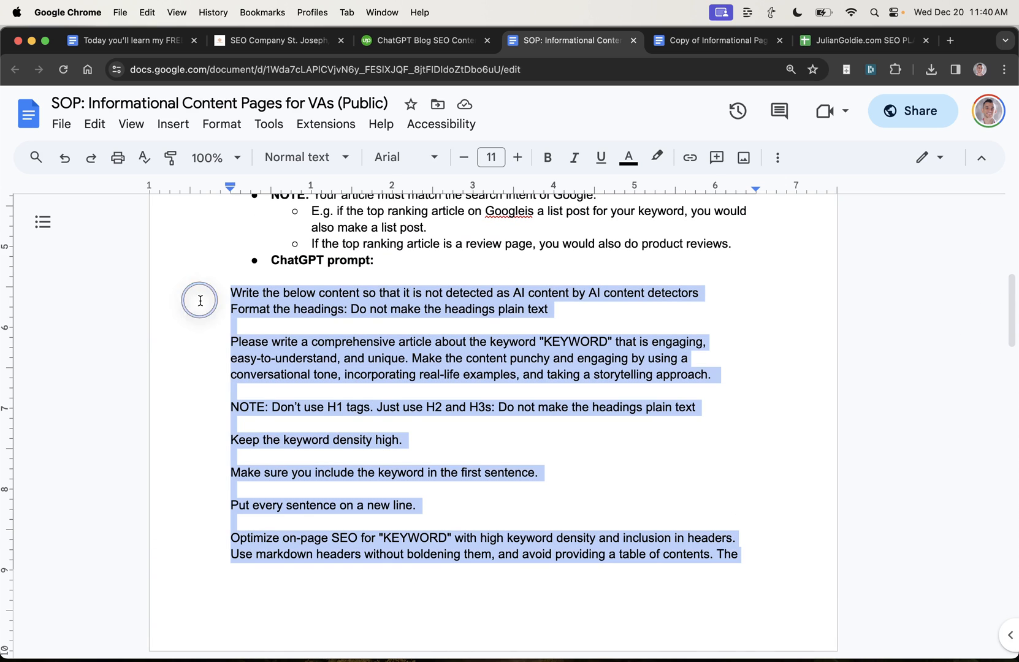
- Copy the prompt, paste it into a new ChatGPT chat and check its KEYWORD placeholder
key(super+c)
key(super+t)
text(chat)
key(Return)
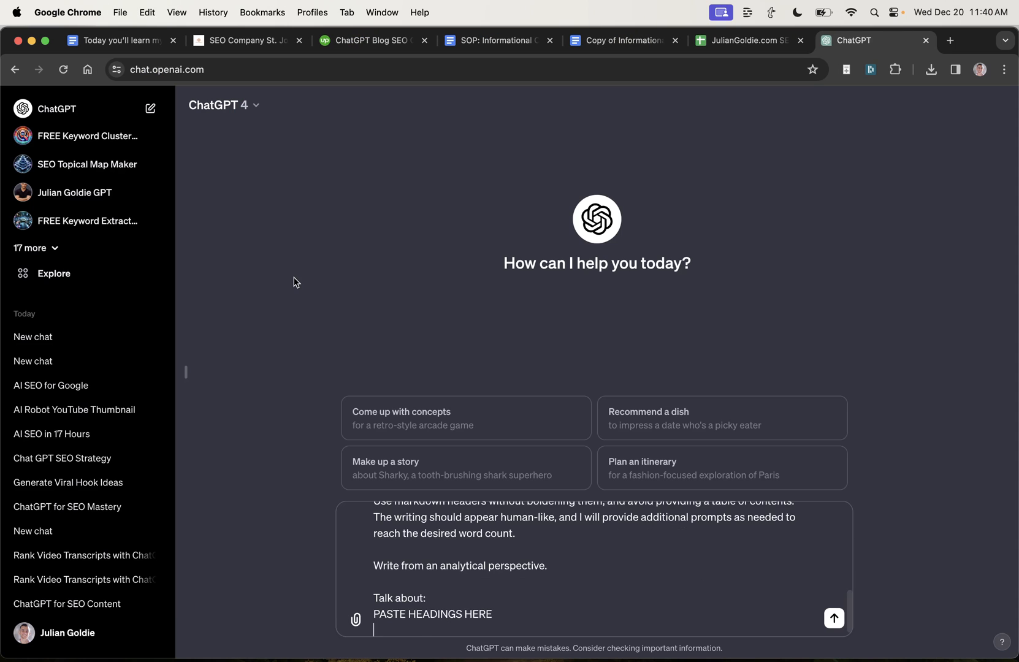
key(super+v)
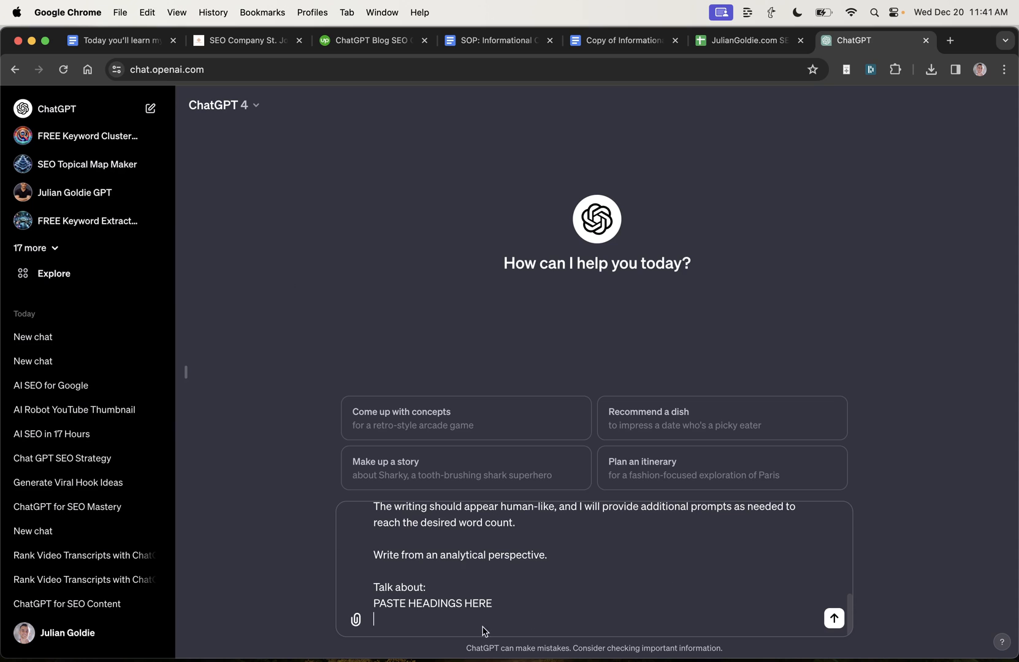
key(super+Up)
double_click(653, 571)
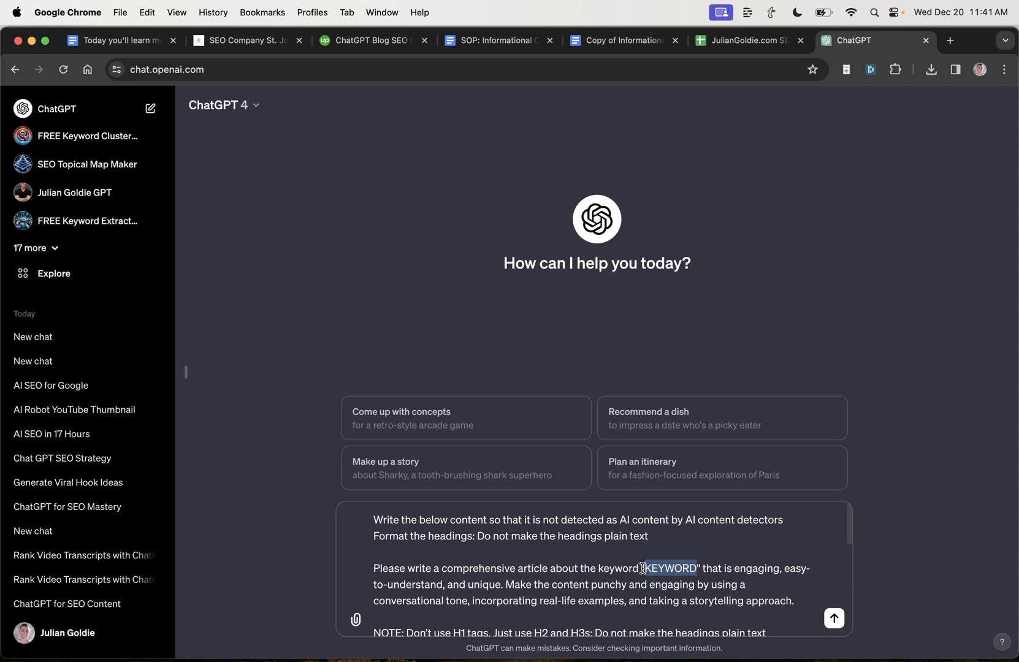
scroll(562, 587, down, 3)
scroll(566, 593, down, 3)
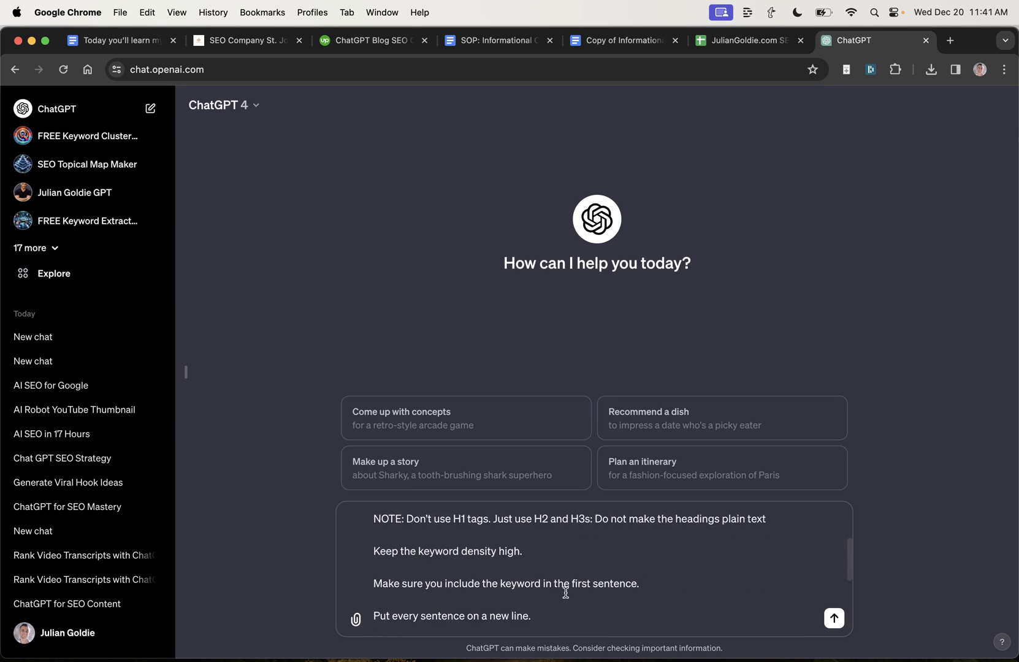
scroll(565, 594, up, 6)
- Highlight the SOP's VERY IMPORTANT checklist note and inspect the empty row in the SEO PLAN sheet
click(493, 40)
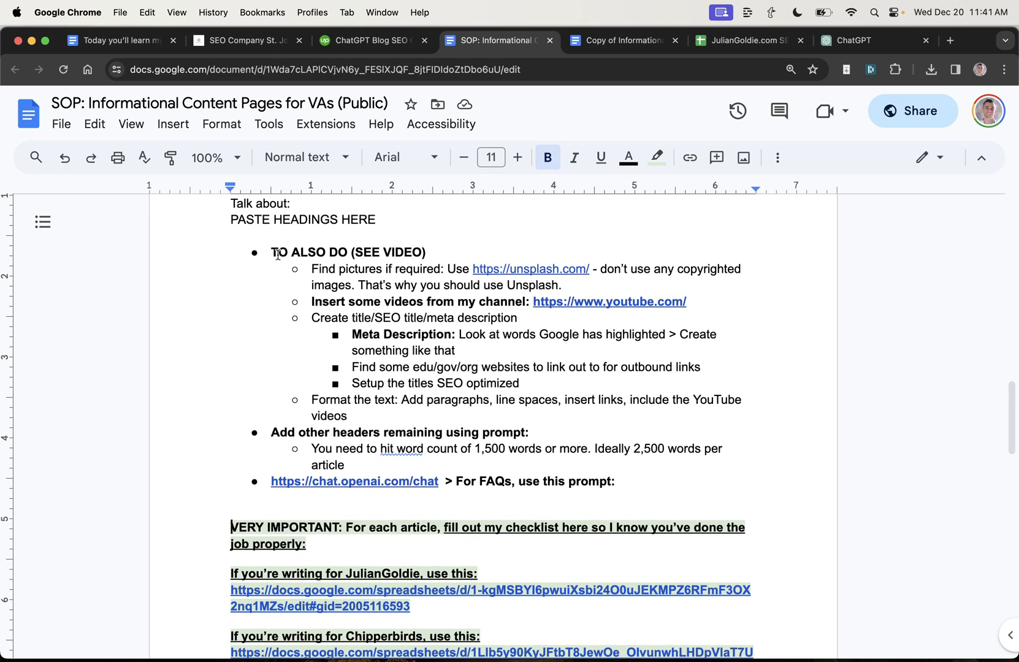
drag(231, 527, 502, 544)
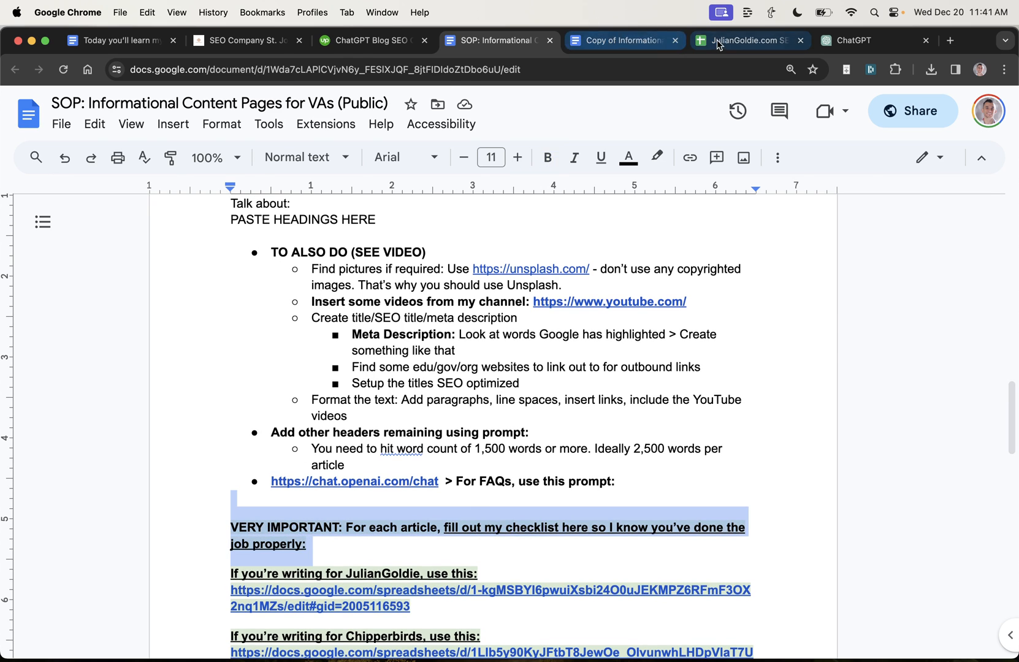
click(740, 41)
click(719, 335)
key(Down)
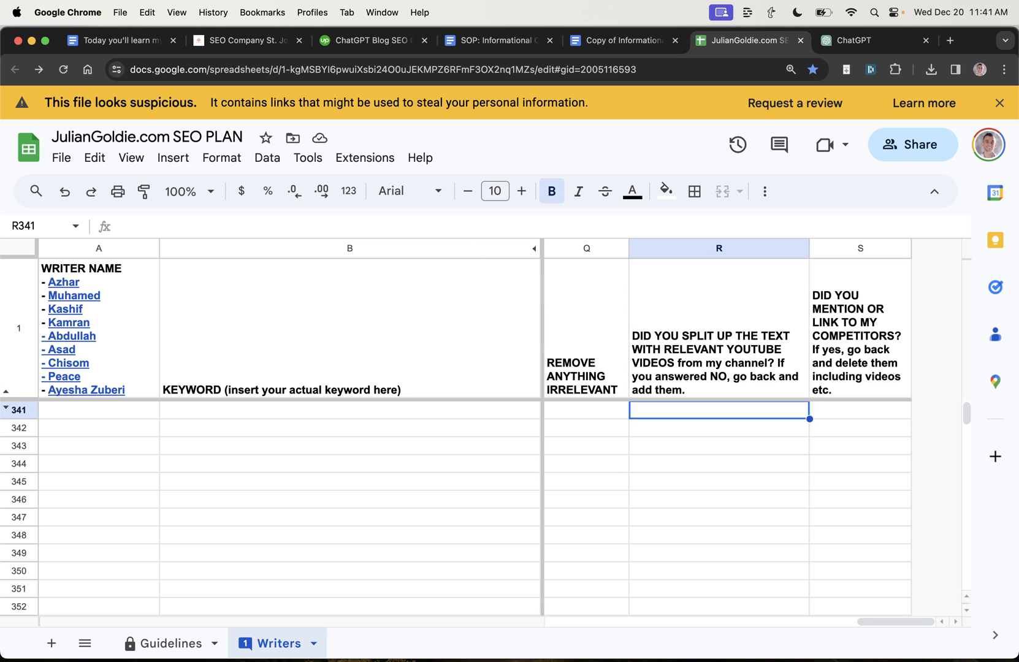
key(Left)
key(Left)
key(Left)
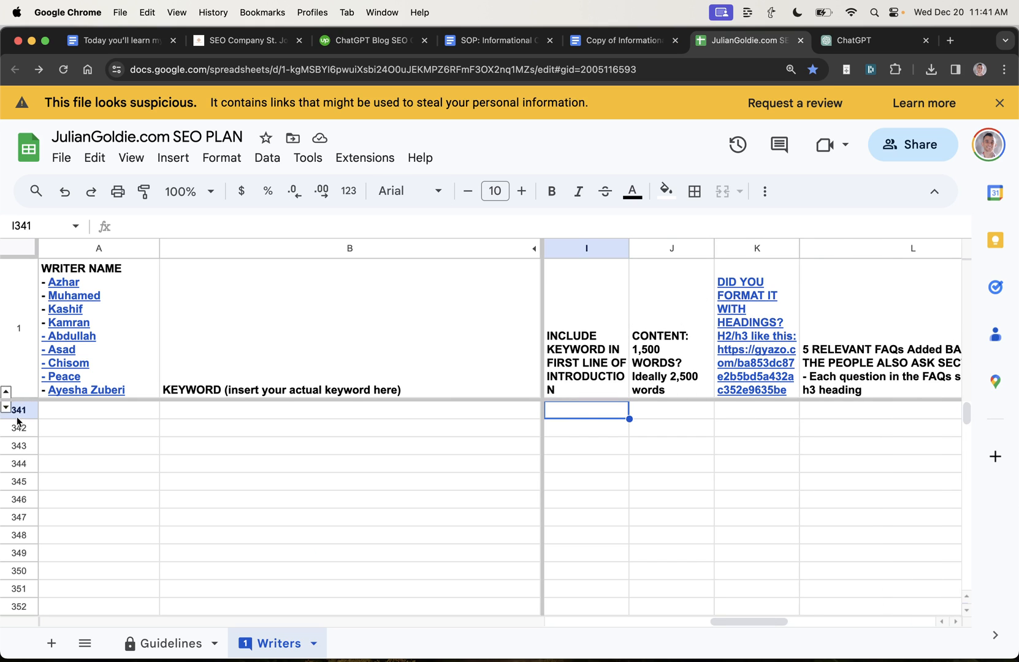
- Point out the competitors headings placeholder in the copied template, then return to the SOP
click(620, 40)
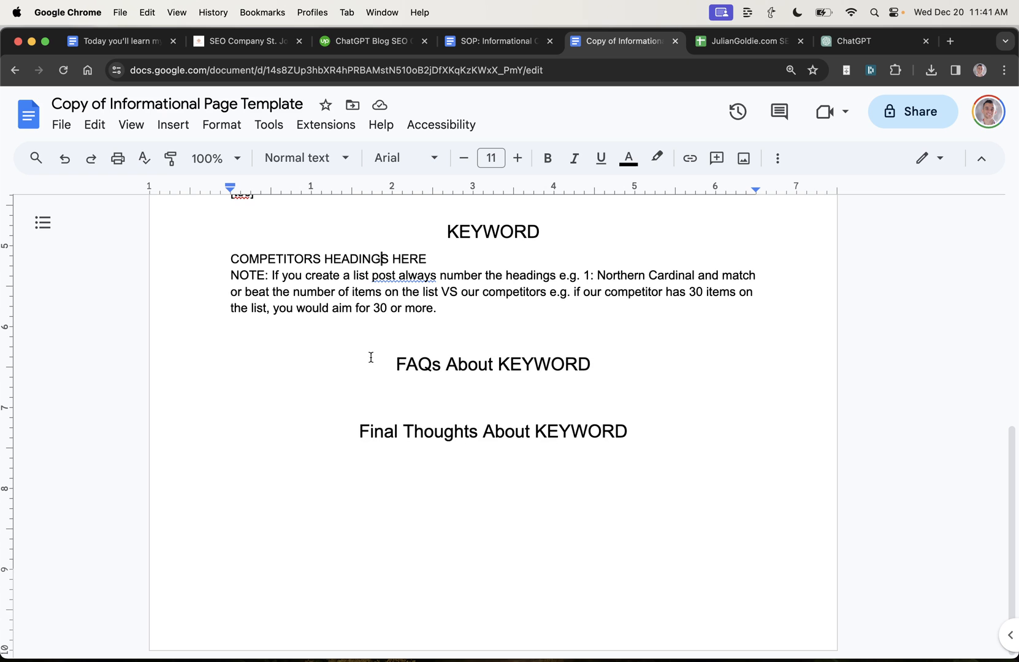
drag(367, 355, 636, 402)
click(493, 41)
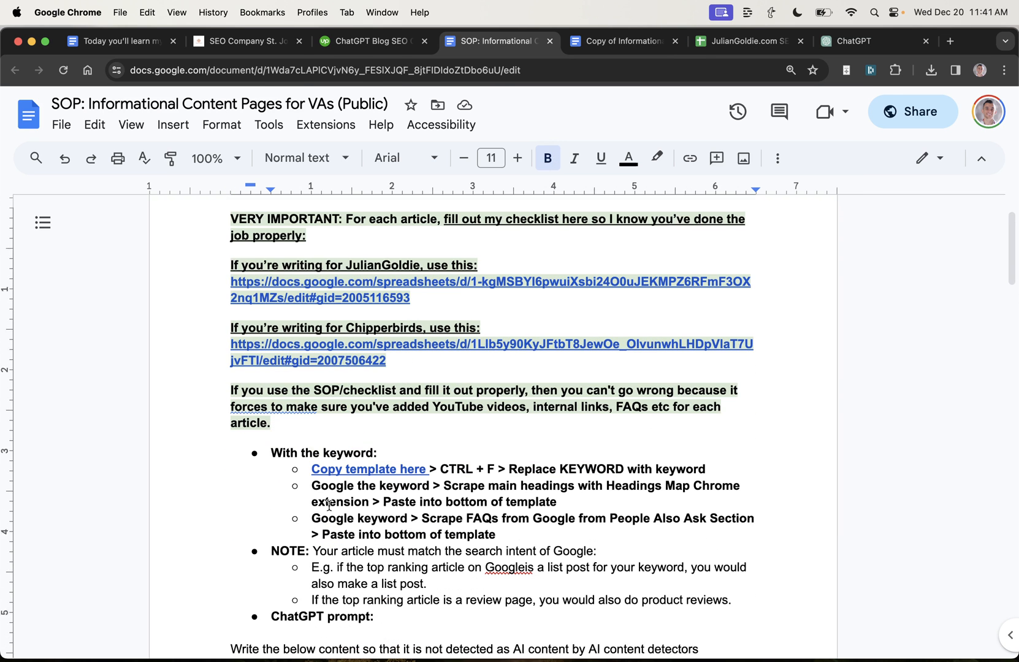
scroll(329, 505, down, 1)
drag(270, 435, 528, 535)
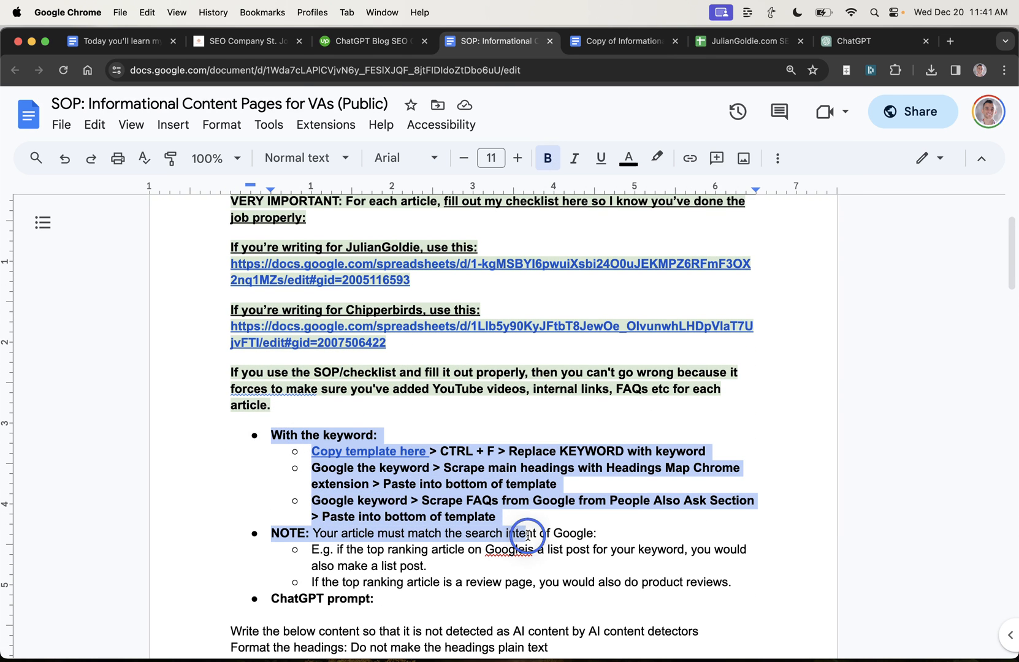
scroll(525, 526, down, 5)
scroll(525, 526, down, 1)
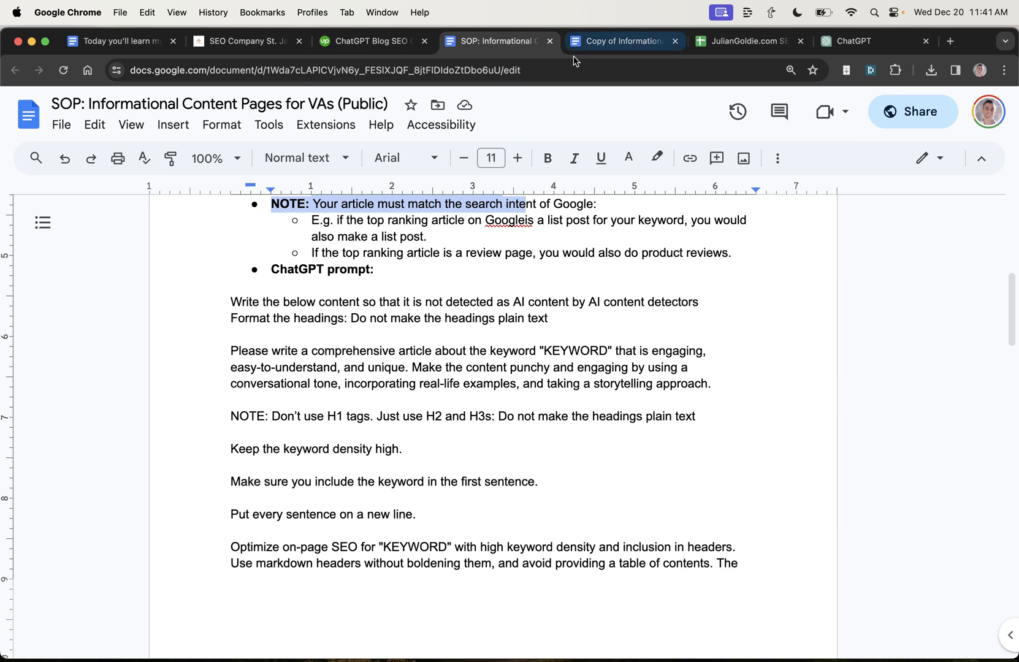
- Show the keyword-in-first-line checklist column, then bring up the template copy and article tabs
click(749, 41)
click(587, 351)
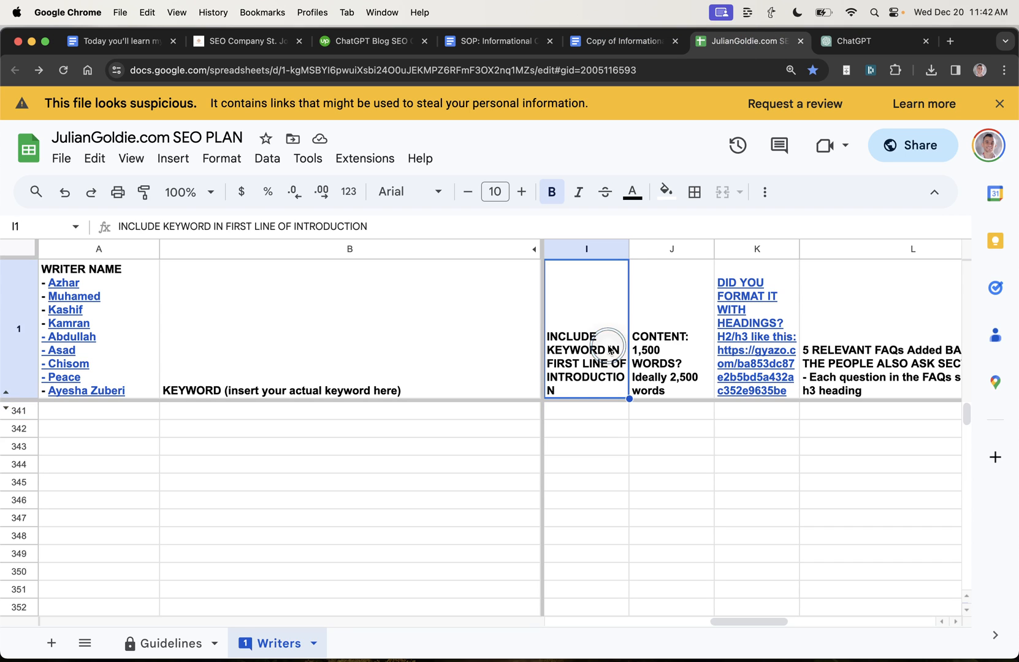
click(587, 410)
click(494, 41)
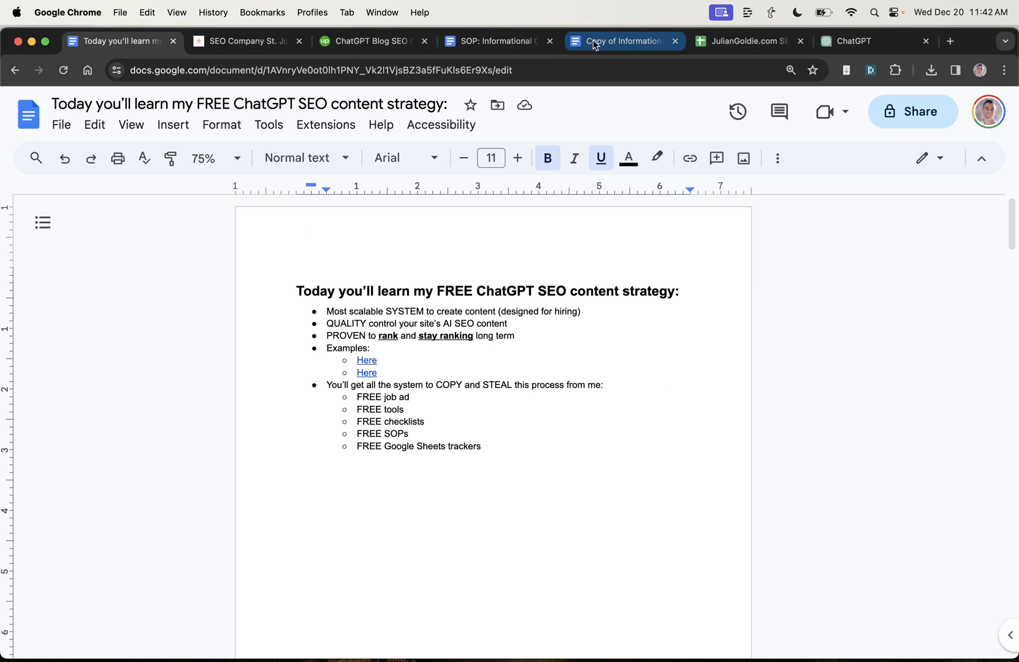
click(601, 40)
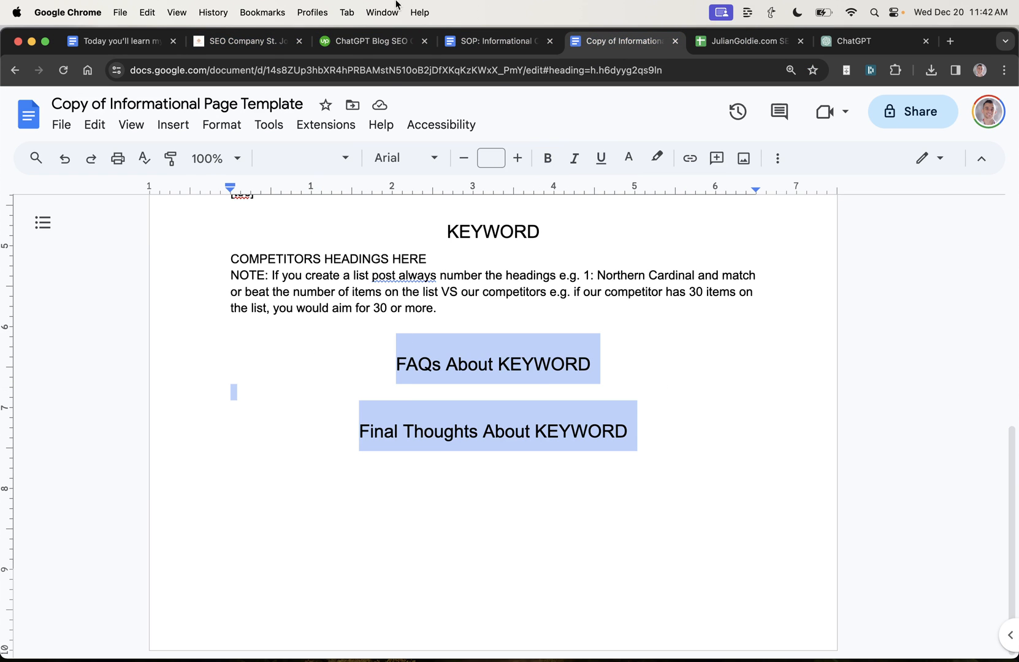
- Skim the St. Joseph, MO article and its heading, then return to the ChatGPT Blog SEO Content job post
click(243, 41)
scroll(481, 396, down, 5)
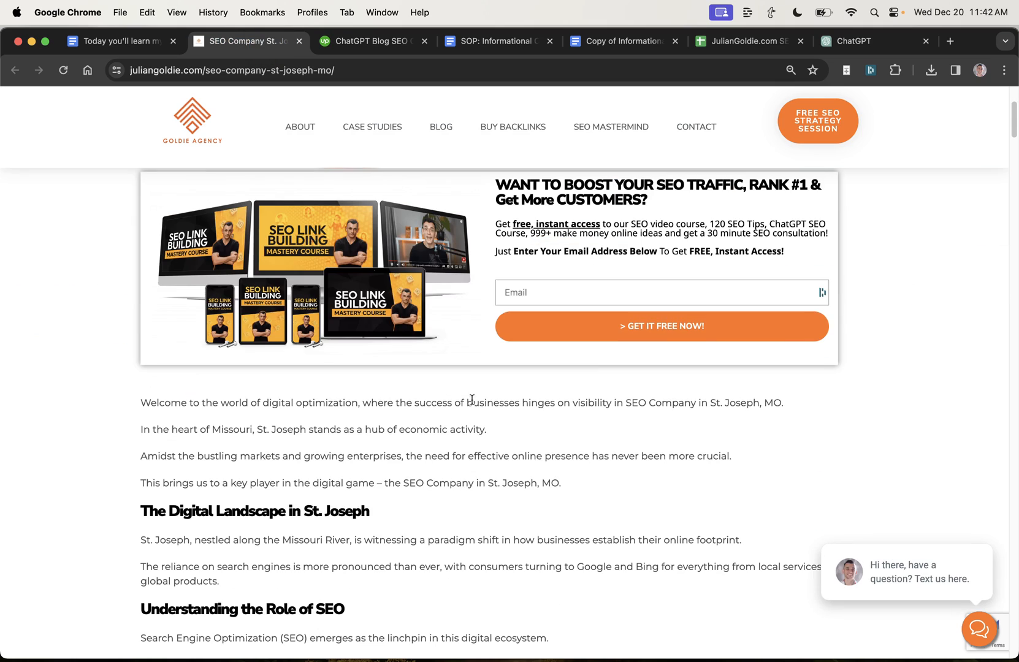
drag(83, 400, 709, 497)
scroll(506, 273, up, 5)
click(250, 214)
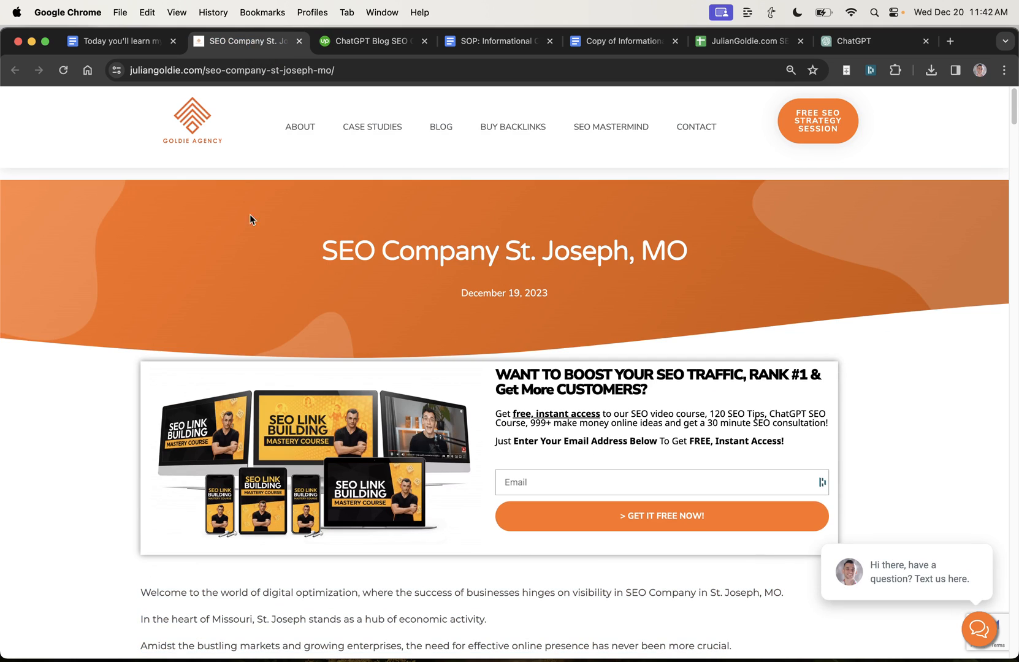
scroll(364, 292, down, 10)
scroll(411, 396, down, 5)
scroll(411, 395, up, 5)
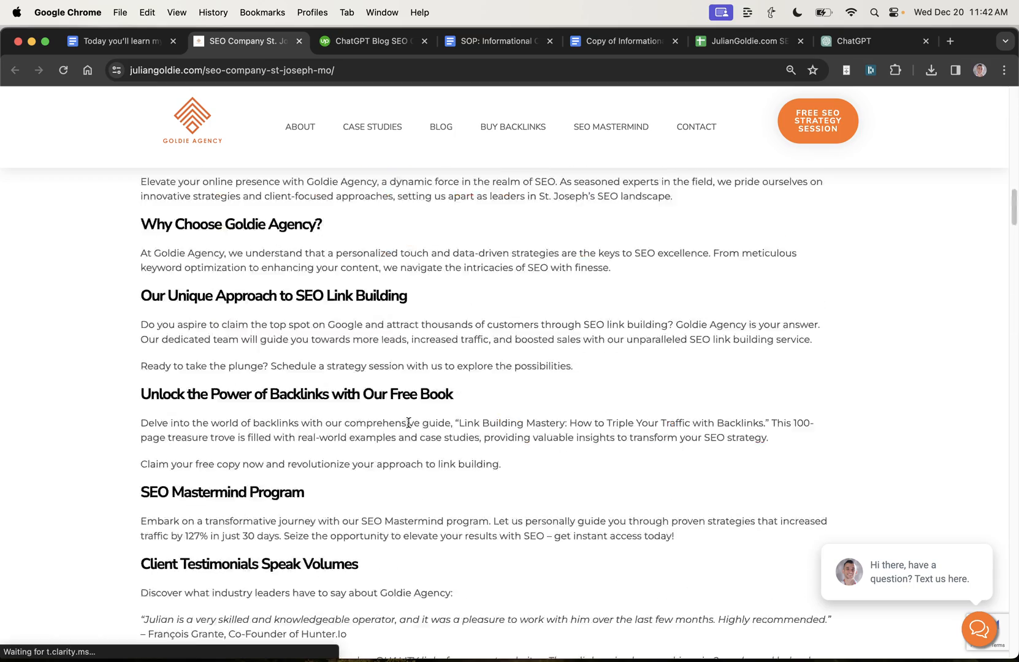
scroll(418, 416, up, 10)
drag(260, 249, 623, 307)
click(478, 262)
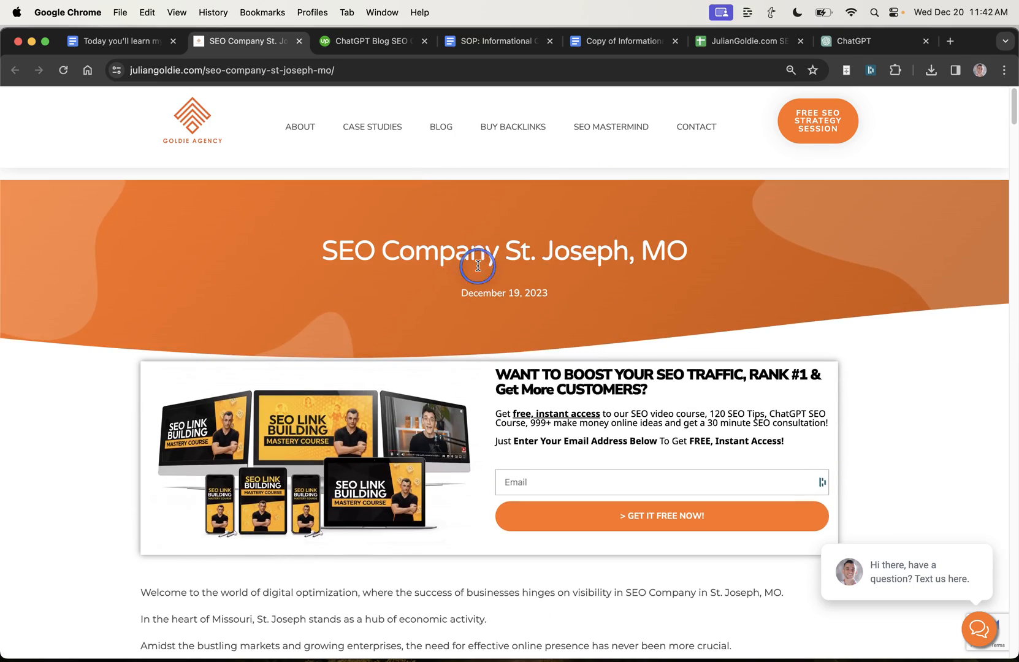
click(592, 41)
click(347, 40)
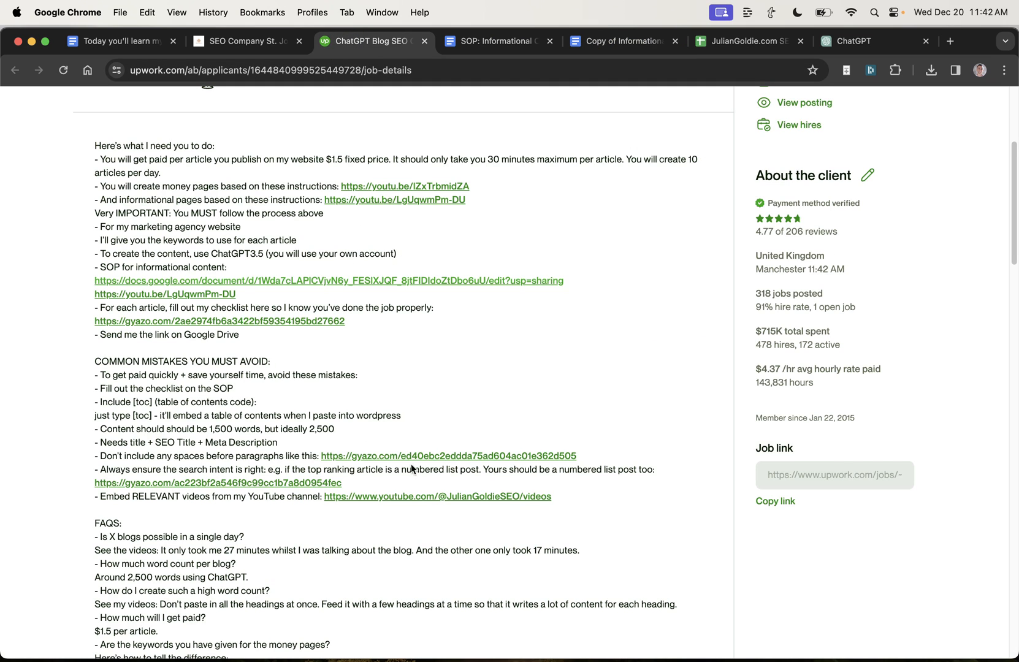
scroll(413, 468, down, 5)
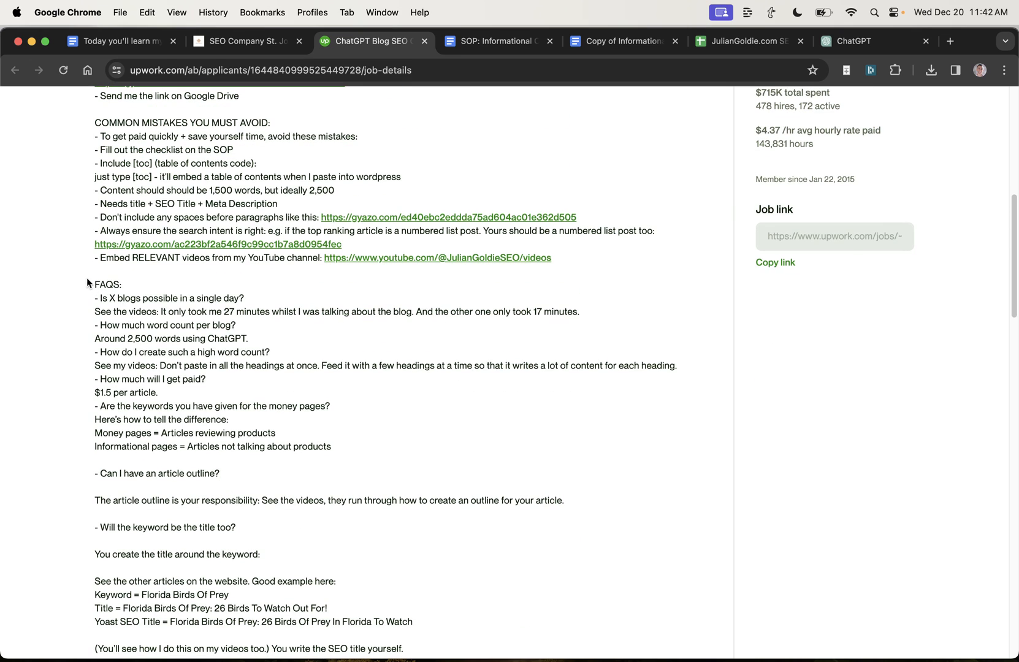
- Highlight the job post's FAQ section on word count, pay and titles
drag(89, 275, 408, 449)
scroll(479, 495, down, 1)
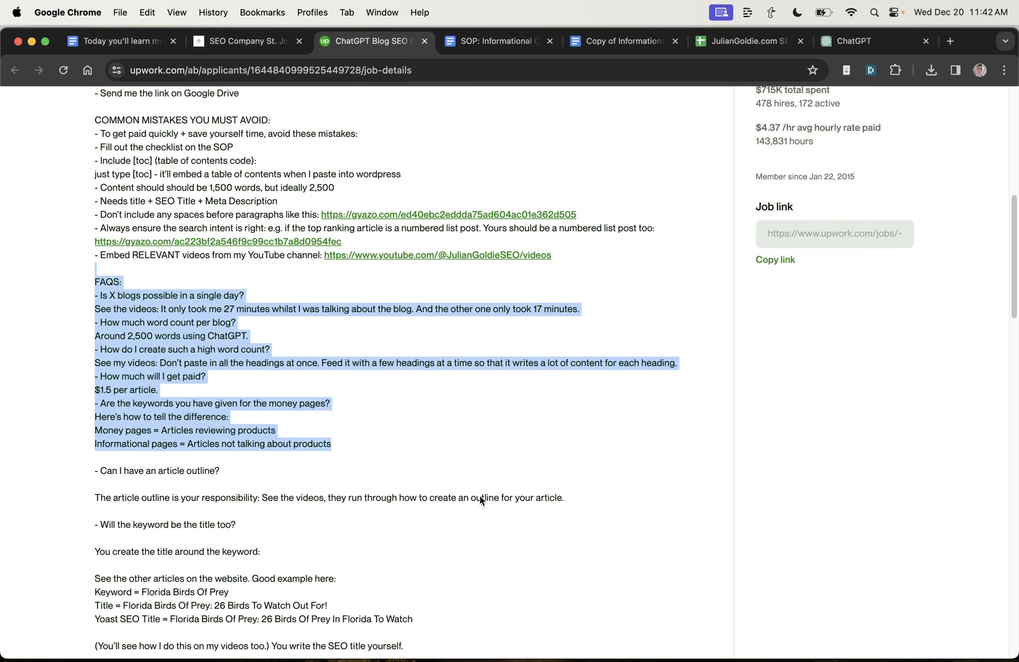
click(431, 433)
scroll(430, 433, down, 3)
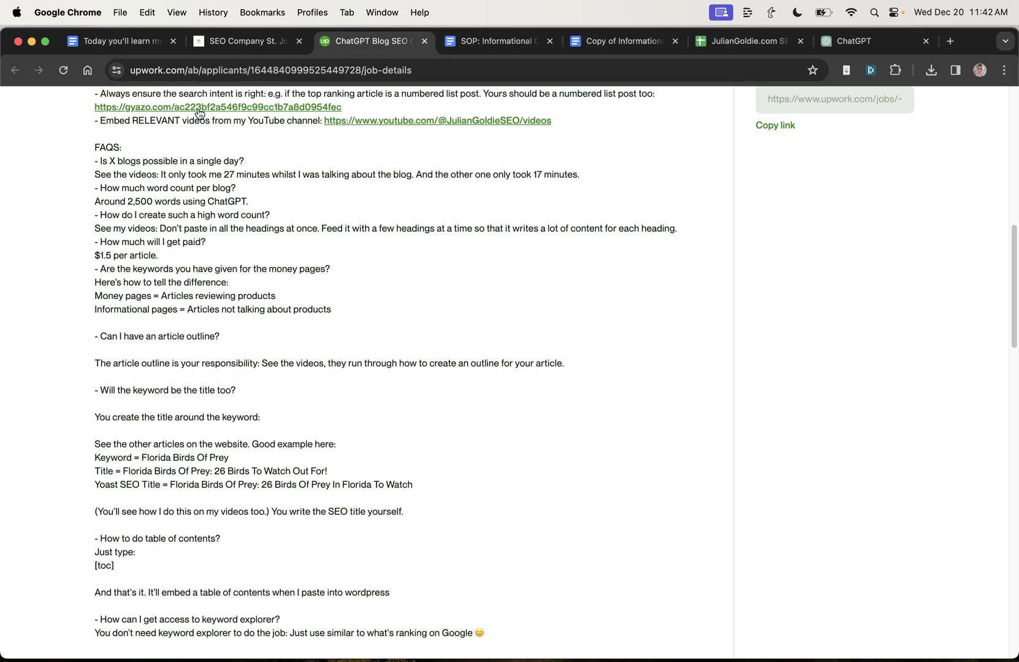
- Review the SOP's TO ALSO DO tasks, word-count line and 'Add other headers' prompt line
key(ctrl+Tab)
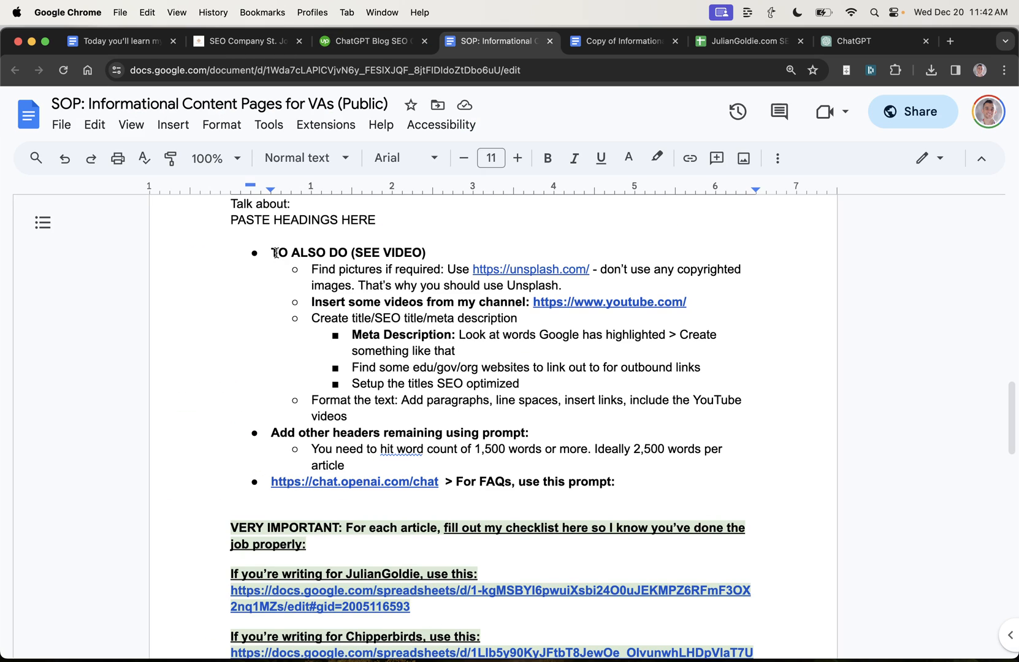
mouse_move(273, 252)
mouse_down()
mouse_move(473, 255)
mouse_move(606, 284)
mouse_move(670, 348)
mouse_move(744, 369)
mouse_move(744, 487)
mouse_up()
click(438, 399)
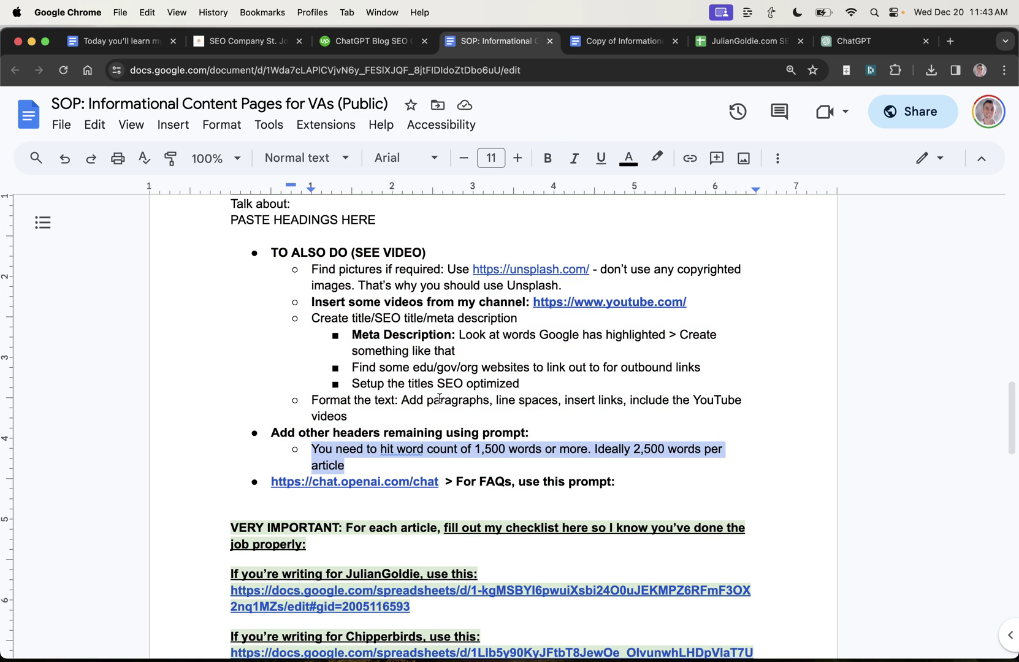
click(560, 475)
triple_click(251, 447)
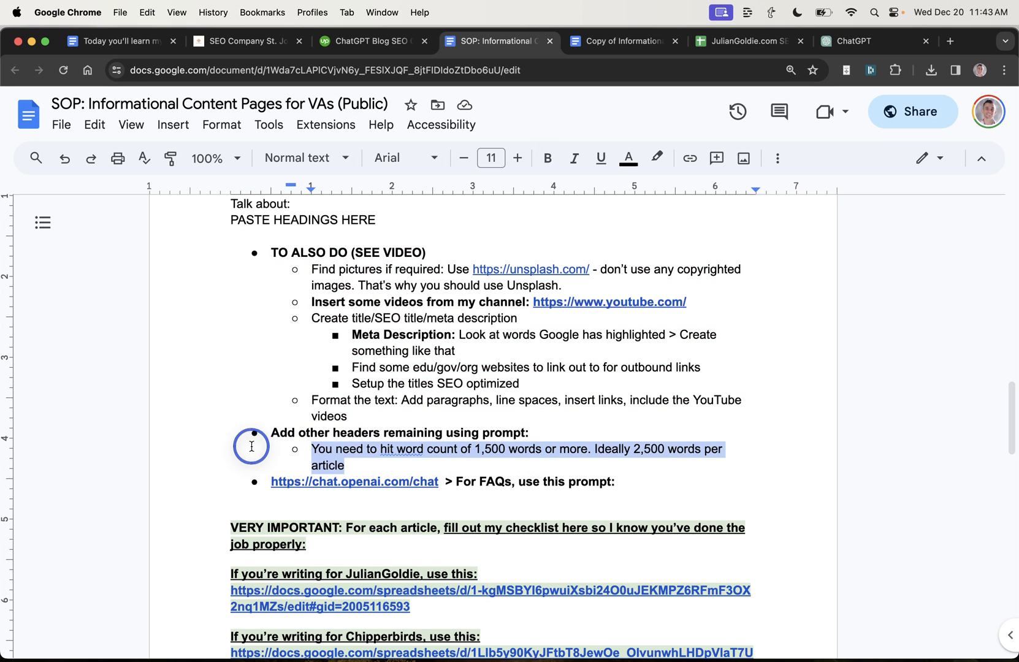
scroll(520, 451, down, 5)
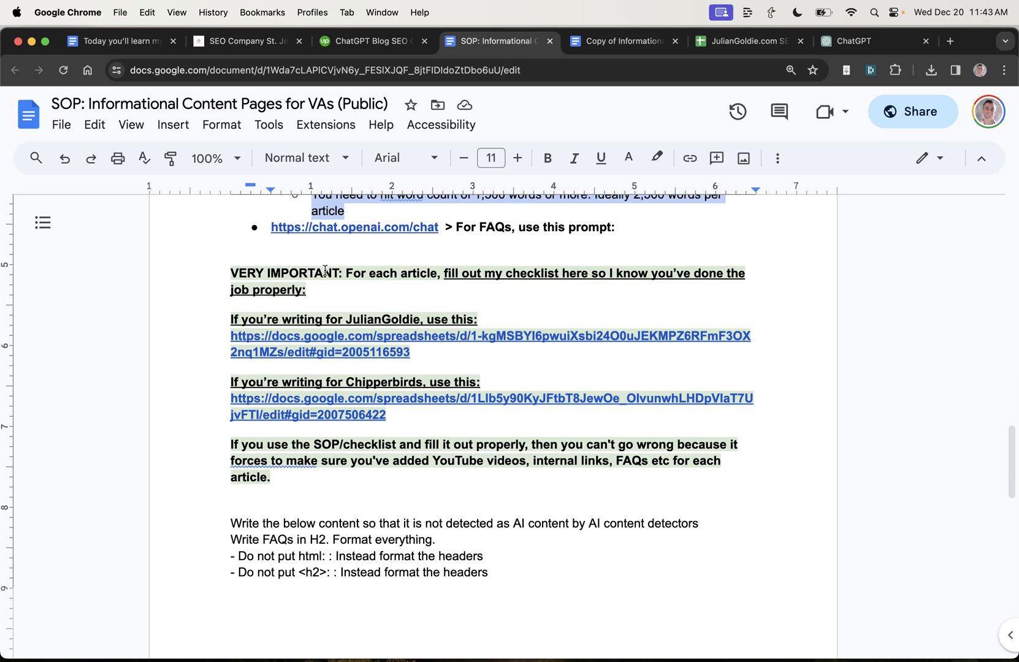
scroll(358, 358, up, 5)
- Close the Docs tabs and skim the job description through COMMON MISTAKES YOU MUST AVOID
key(super+w)
key(super+w)
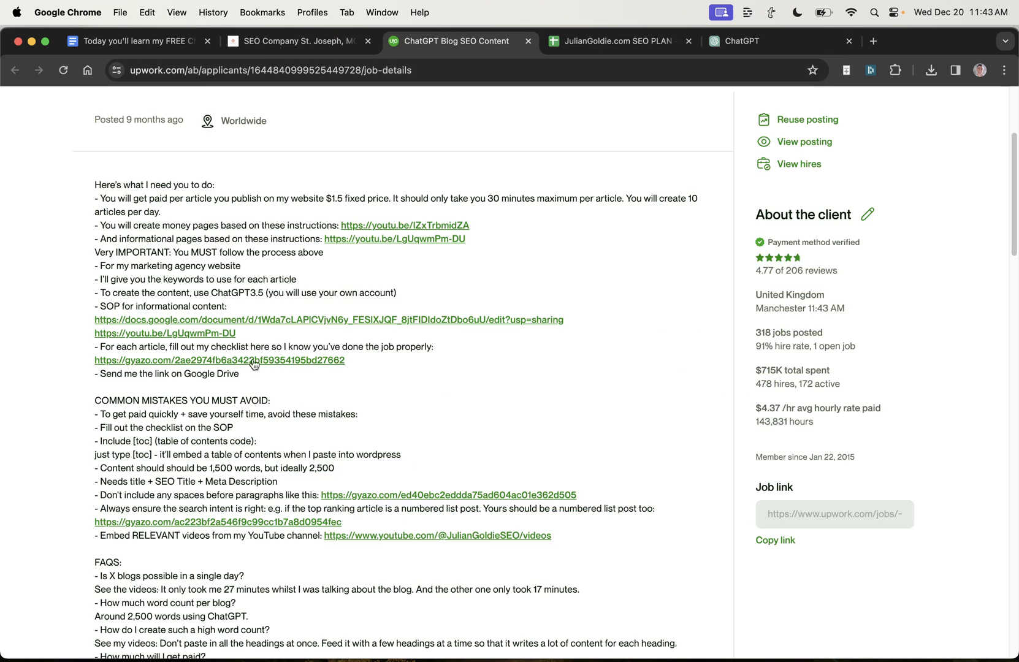
scroll(271, 393, up, 2)
scroll(271, 392, up, 5)
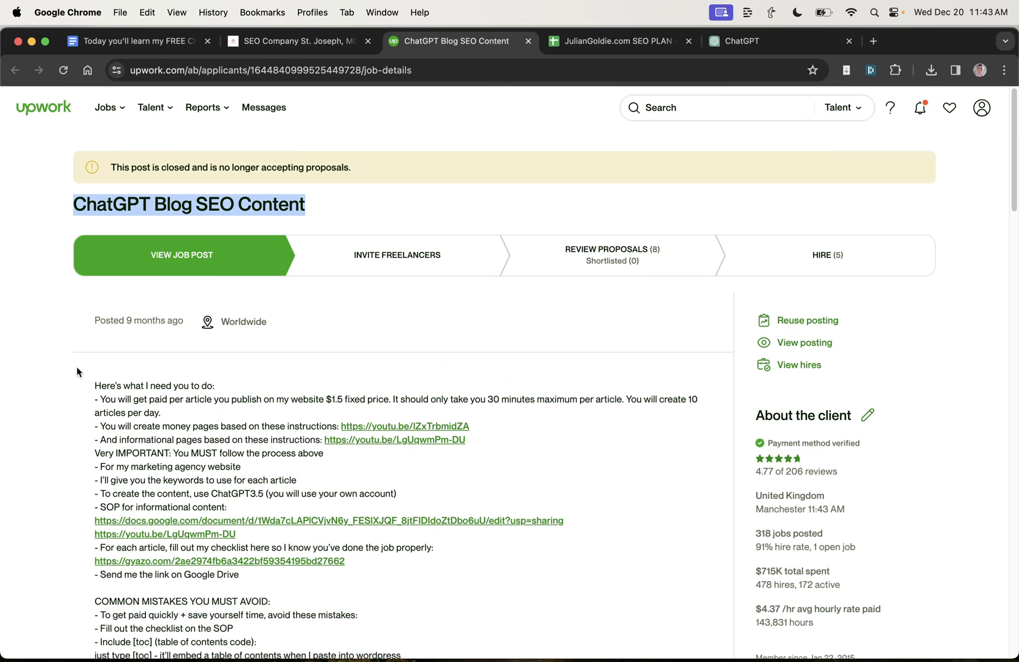
scroll(79, 374, down, 5)
scroll(79, 375, up, 4)
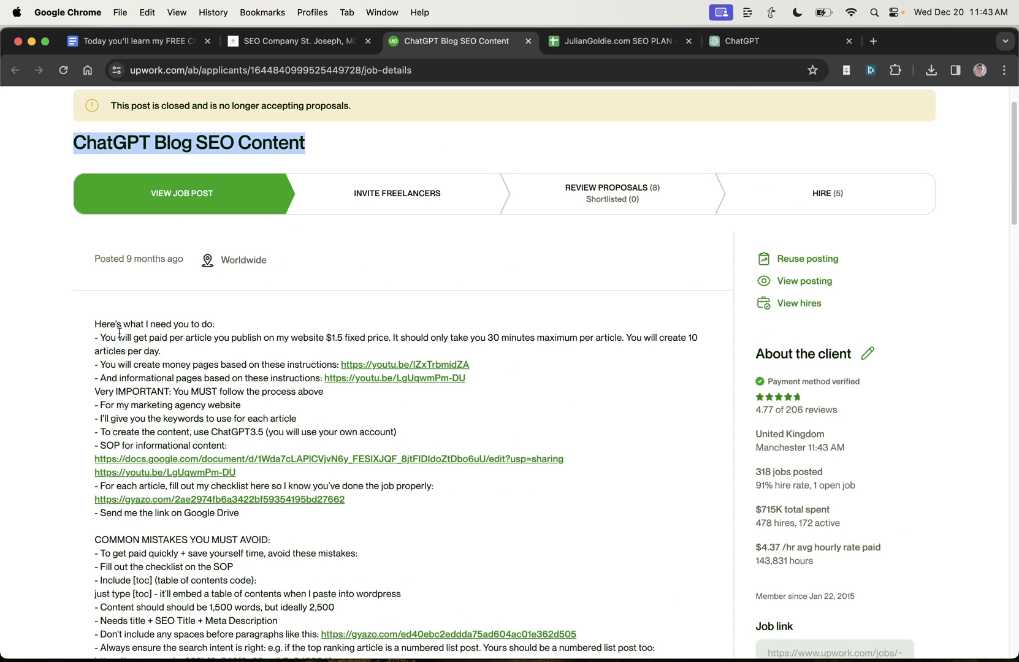
drag(92, 321, 440, 449)
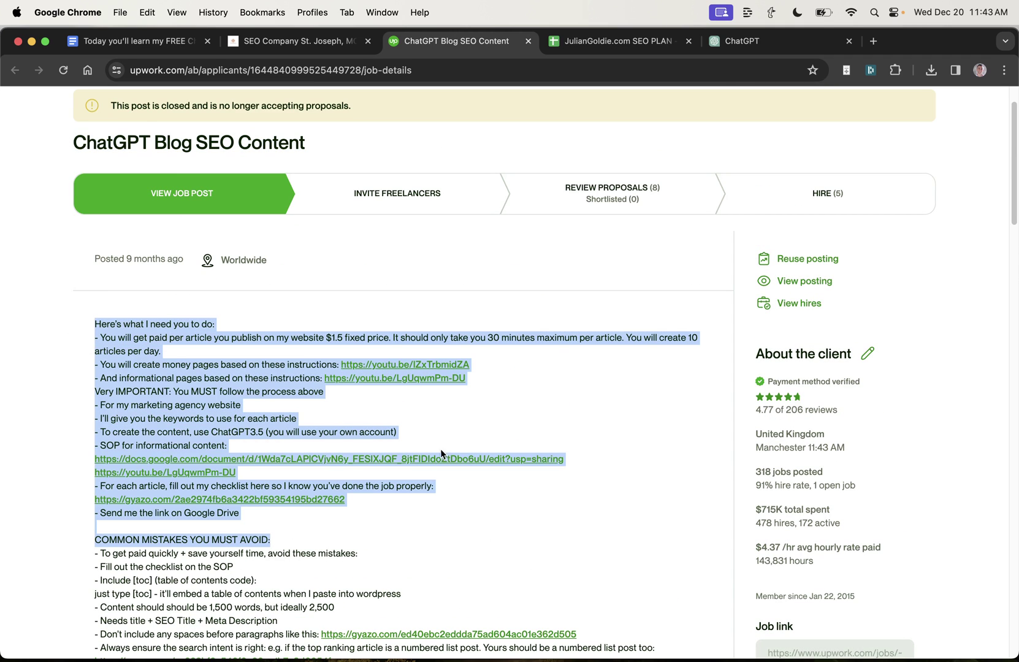
click(77, 457)
scroll(101, 398, down, 2)
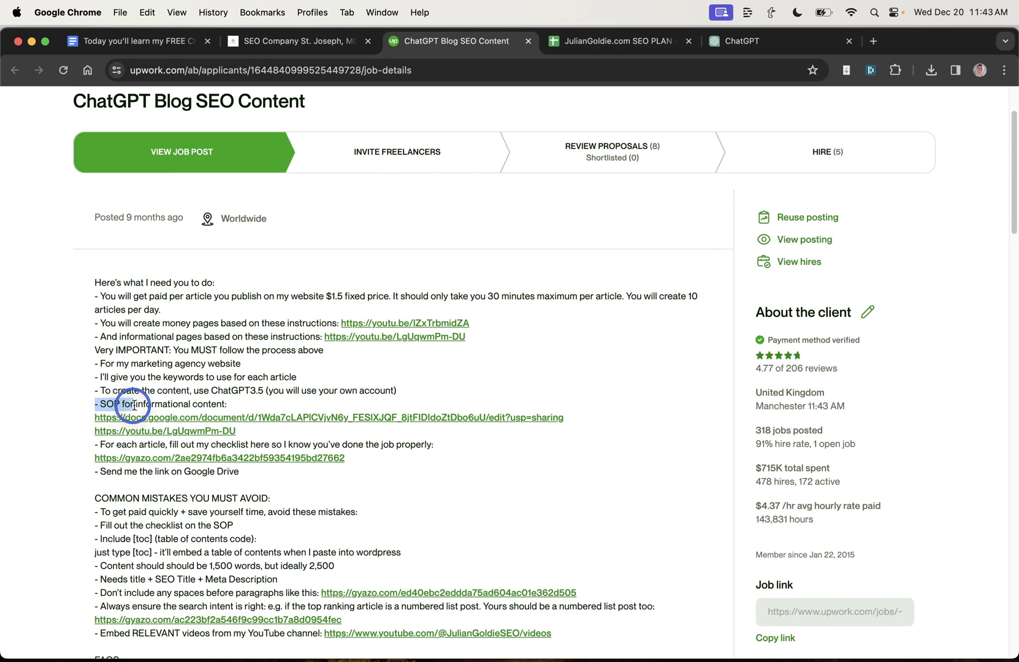
drag(87, 404, 250, 428)
click(199, 440)
scroll(199, 440, down, 2)
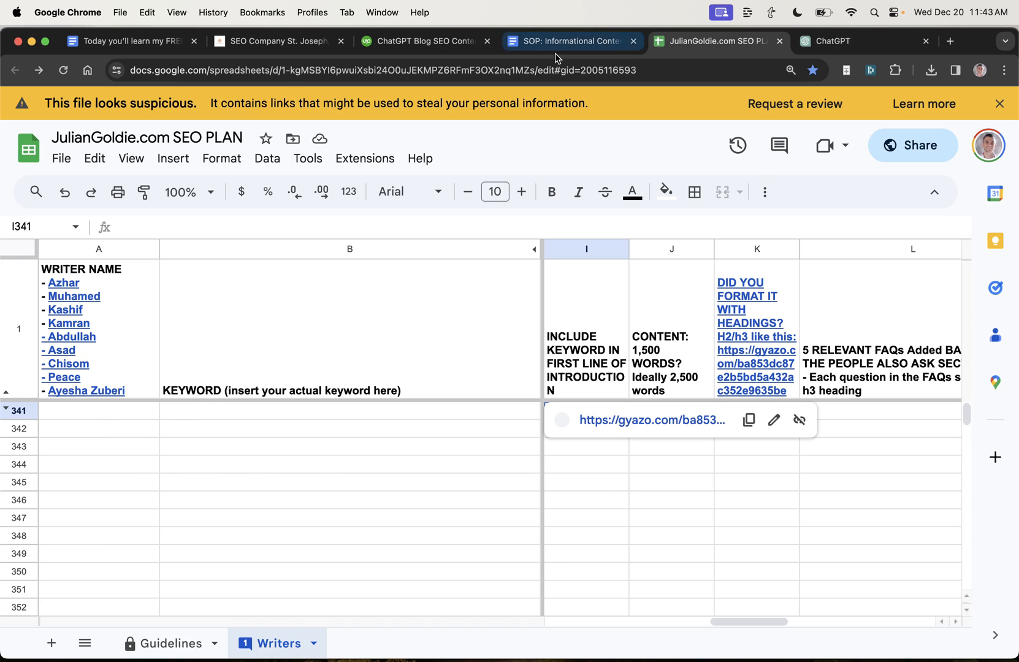
click(425, 41)
drag(77, 349, 406, 535)
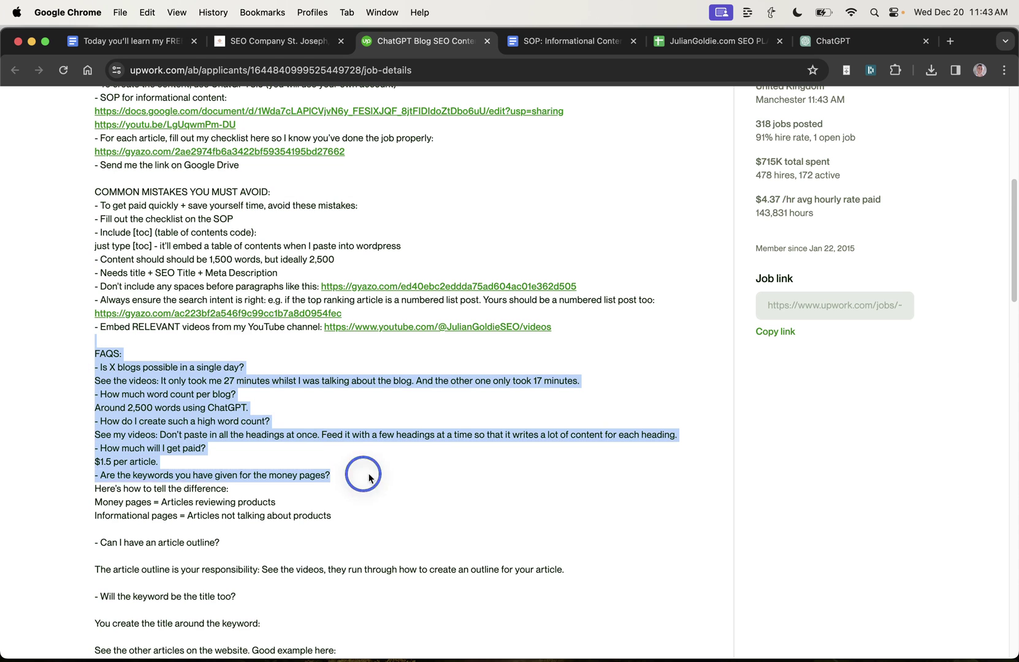
click(406, 534)
scroll(406, 535, down, 5)
- Enlarge the text and walk through the blogs-per-day FAQ with its 27- and 17-minute answer
drag(94, 174, 227, 186)
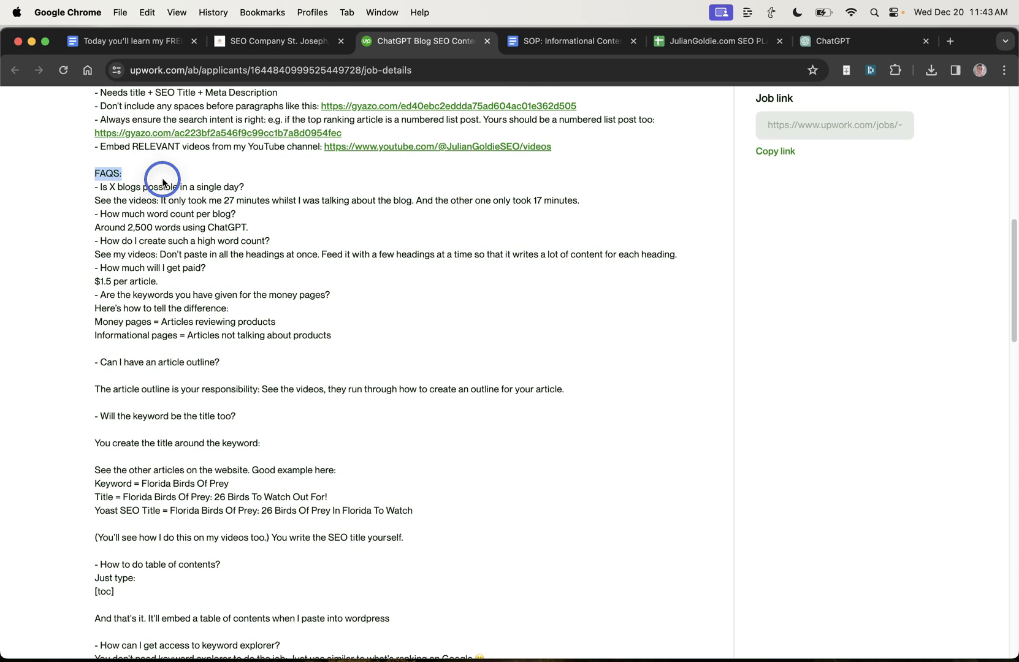
key(super+plus)
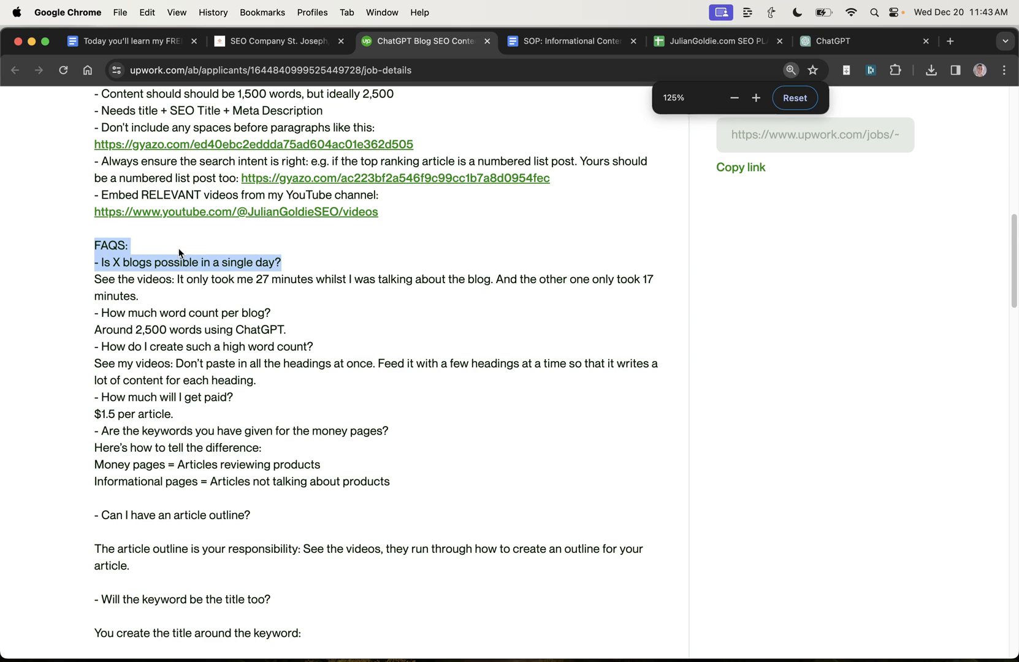
click(106, 283)
drag(89, 262, 282, 261)
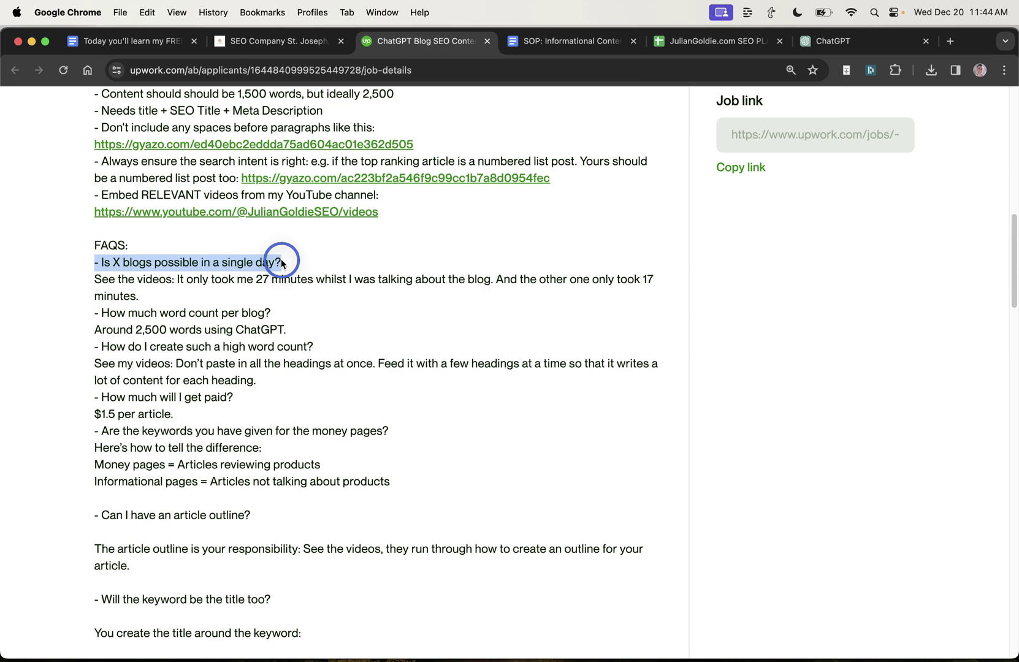
click(73, 283)
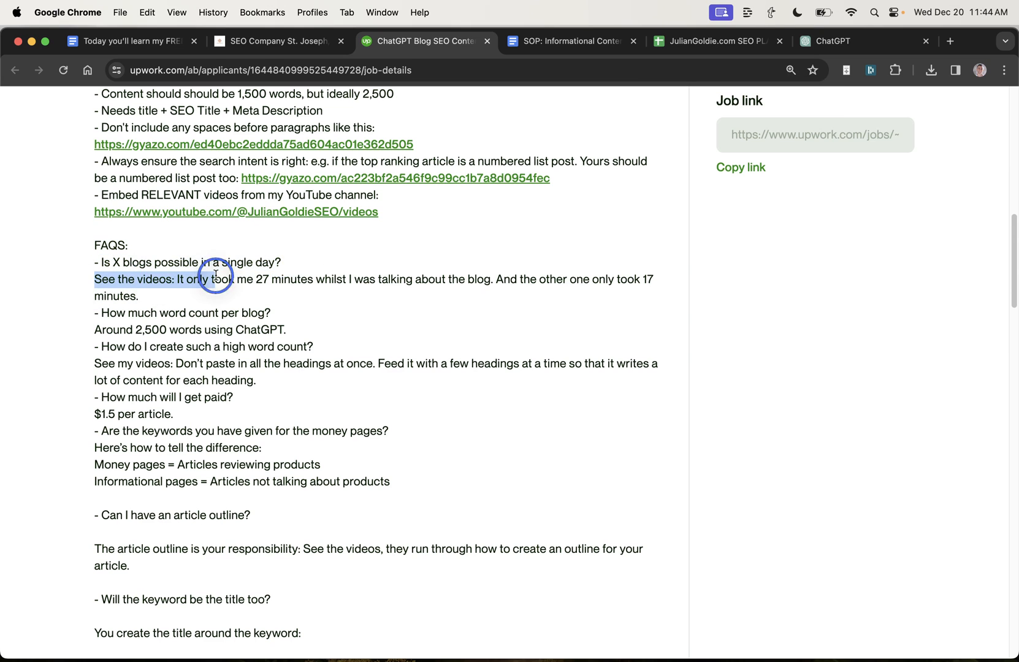
drag(94, 279, 139, 296)
click(288, 281)
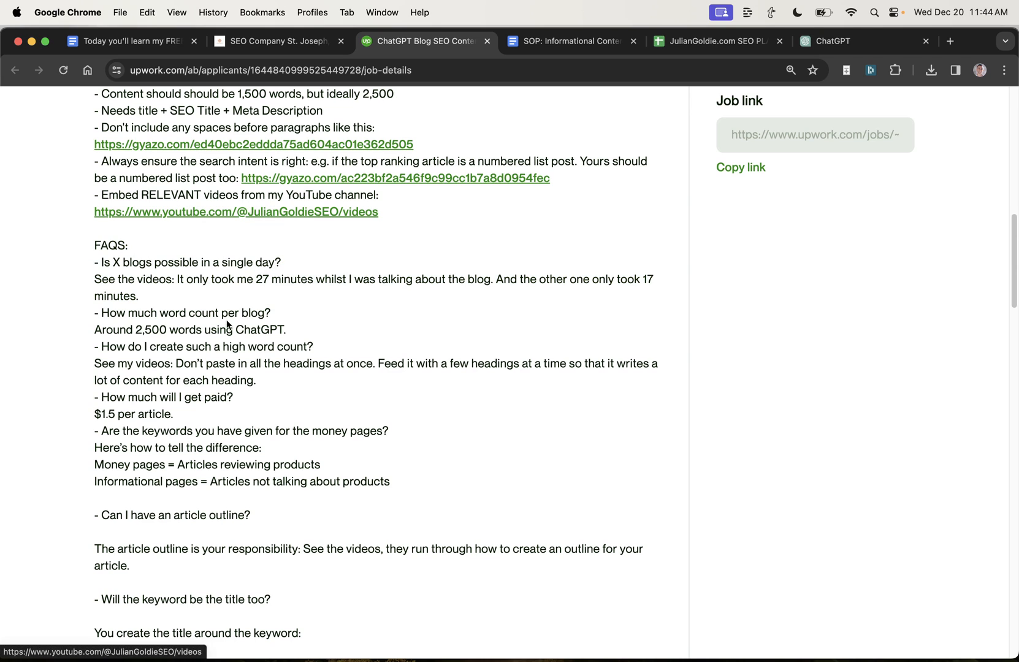
click(96, 246)
drag(95, 248, 430, 478)
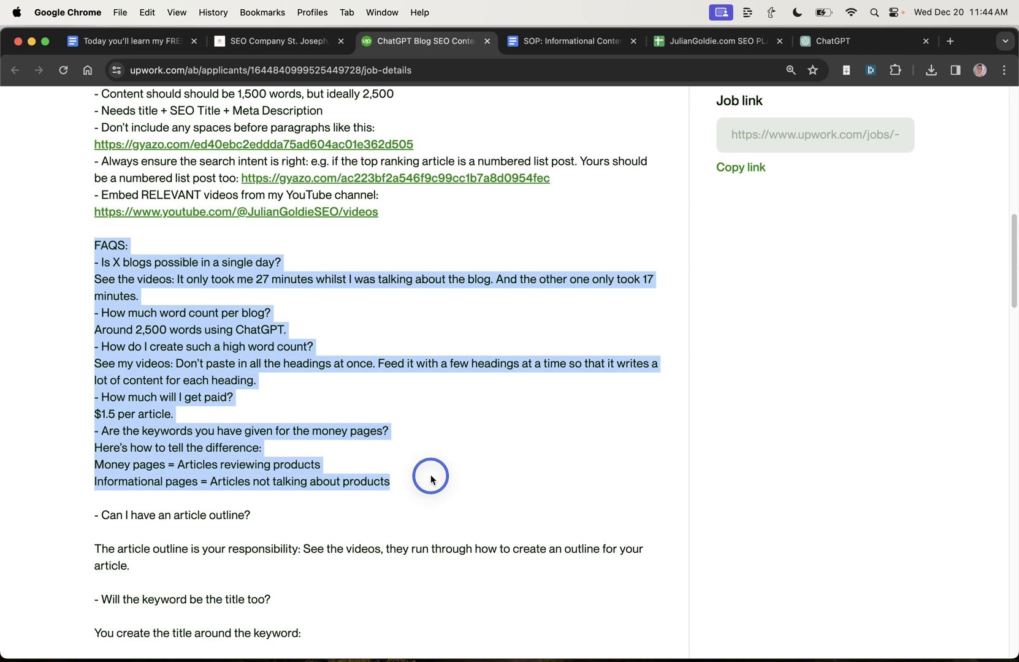
click(250, 303)
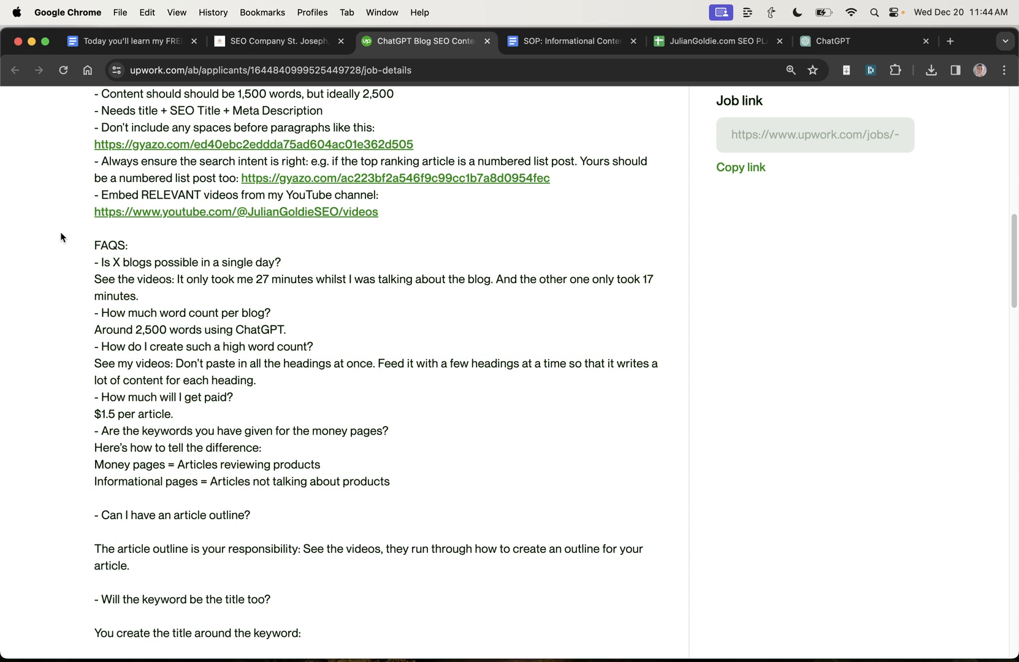
drag(93, 262, 282, 263)
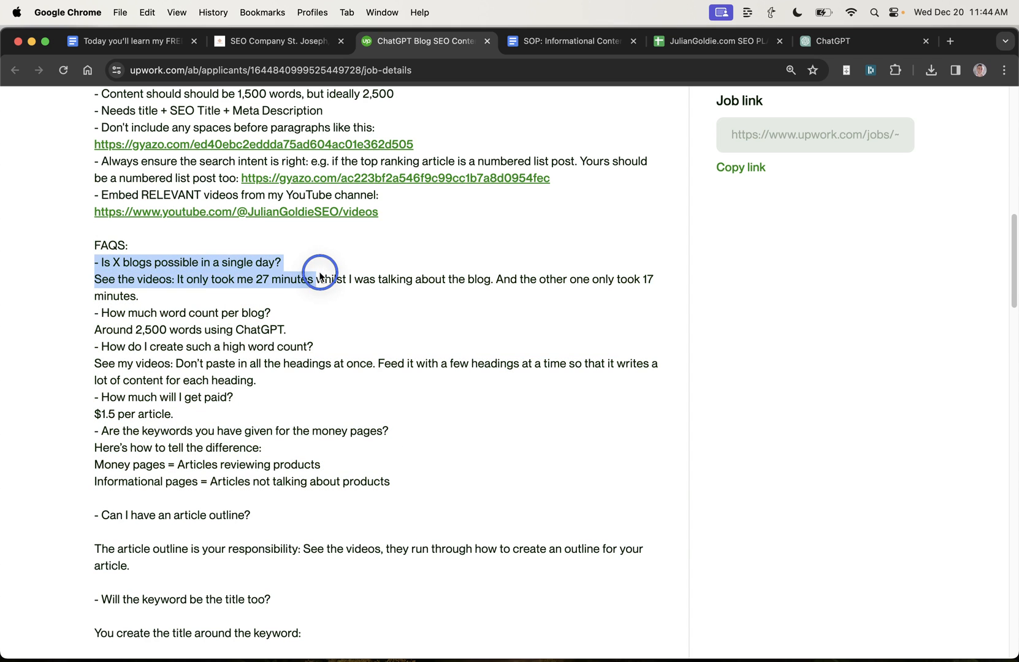
triple_click(256, 287)
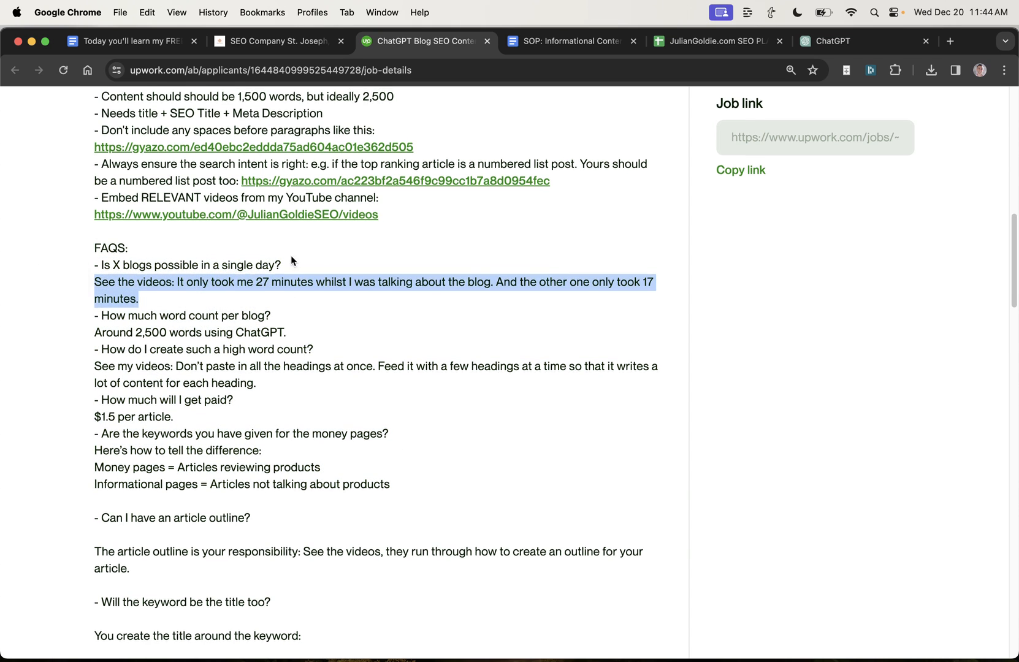
scroll(290, 255, up, 7)
- Glance at the linked instruction video, then highlight the article-outline FAQ and its answer
click(208, 194)
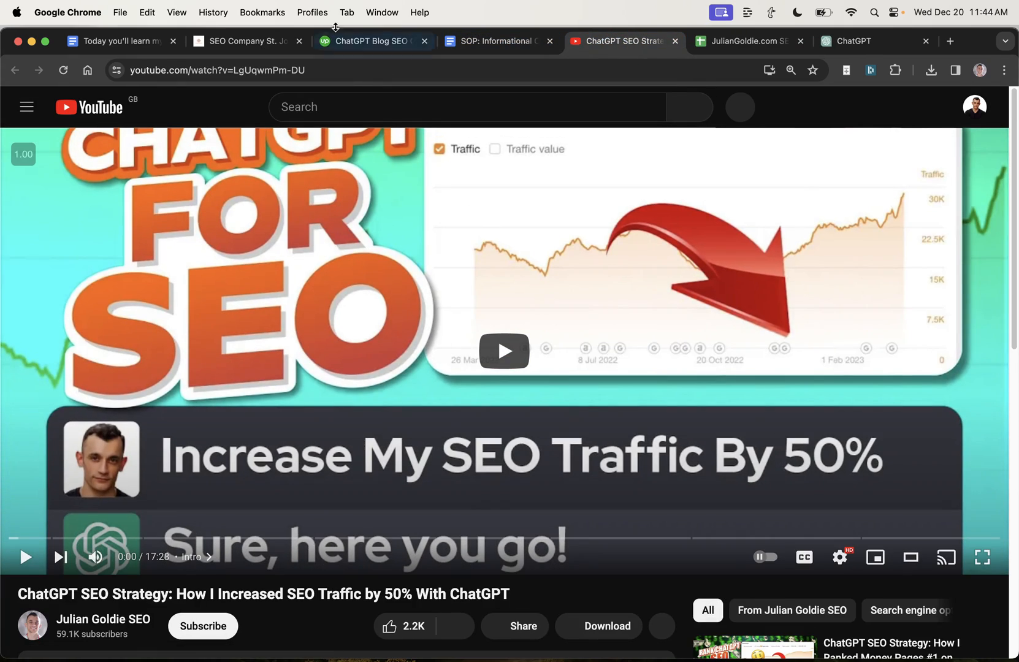
click(370, 41)
scroll(379, 371, down, 5)
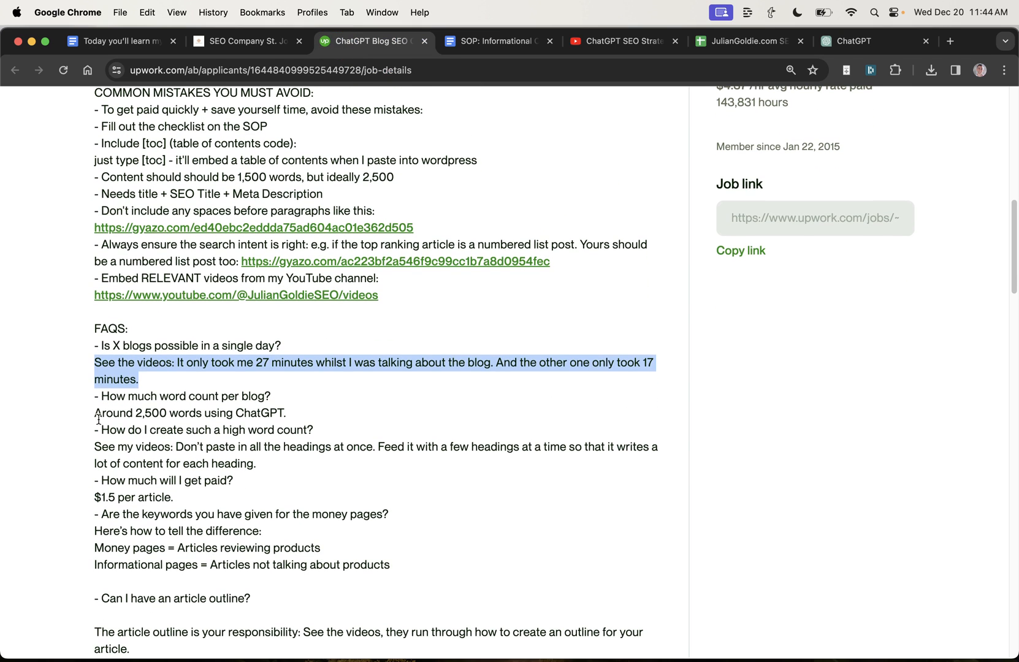
drag(94, 396, 304, 413)
scroll(303, 407, down, 3)
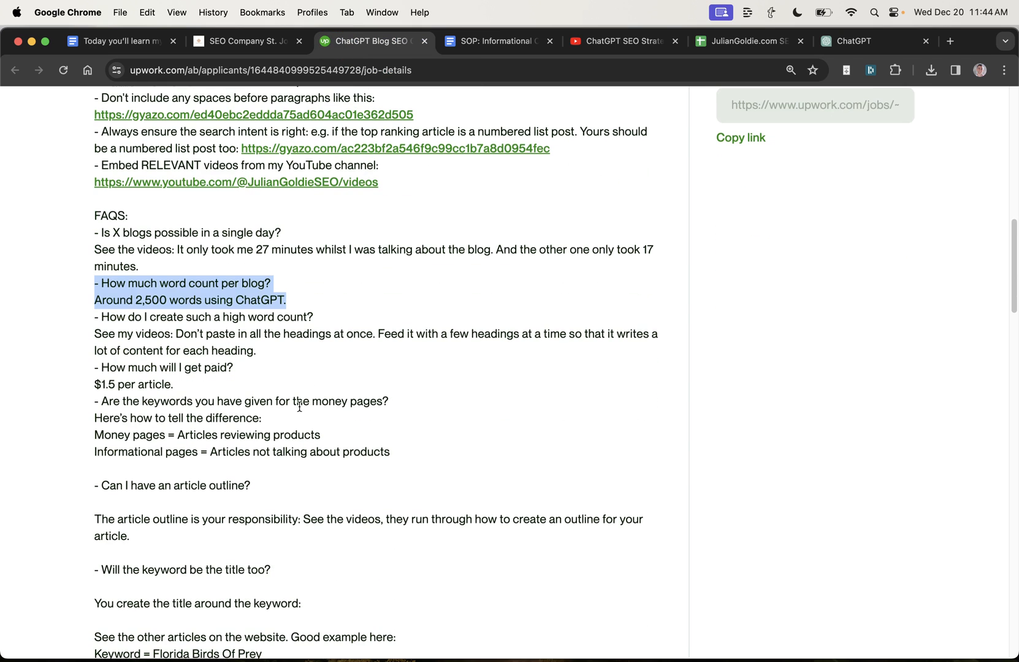
click(200, 300)
scroll(114, 314, down, 8)
triple_click(239, 155)
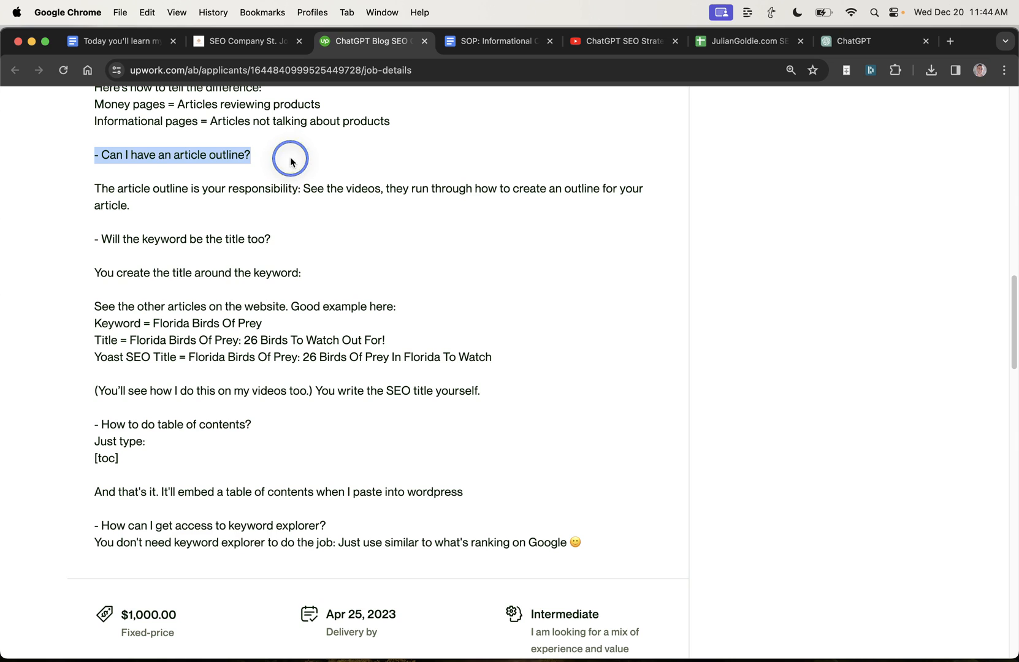
click(59, 154)
triple_click(239, 156)
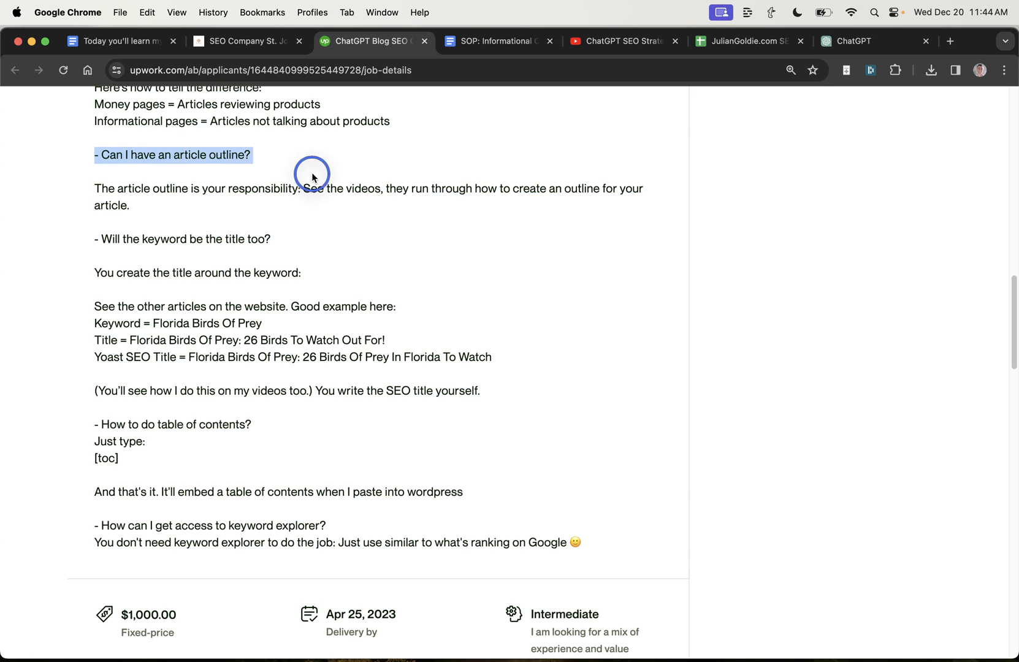
click(205, 198)
drag(95, 188, 231, 208)
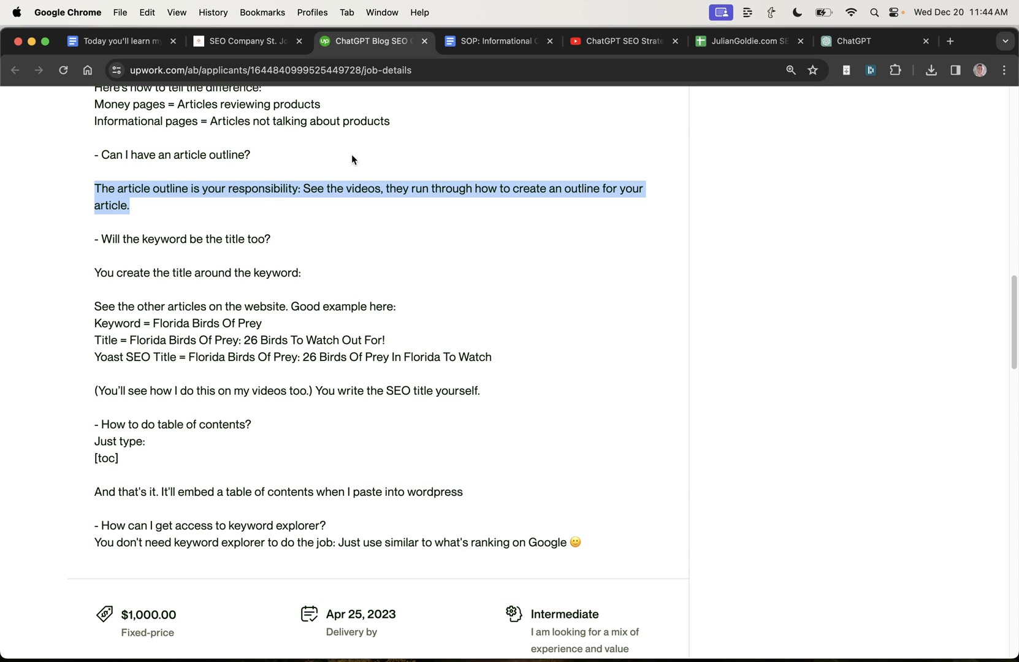
click(107, 183)
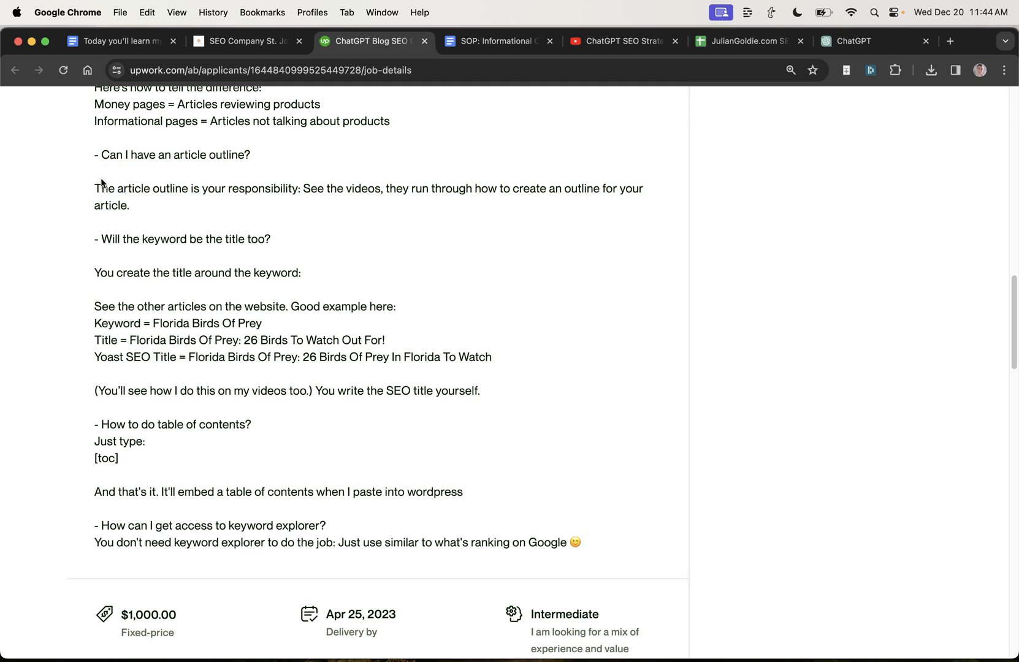
- Highlight the keyword-as-title Florida Birds answer and the keyword explorer FAQ and answer
click(475, 41)
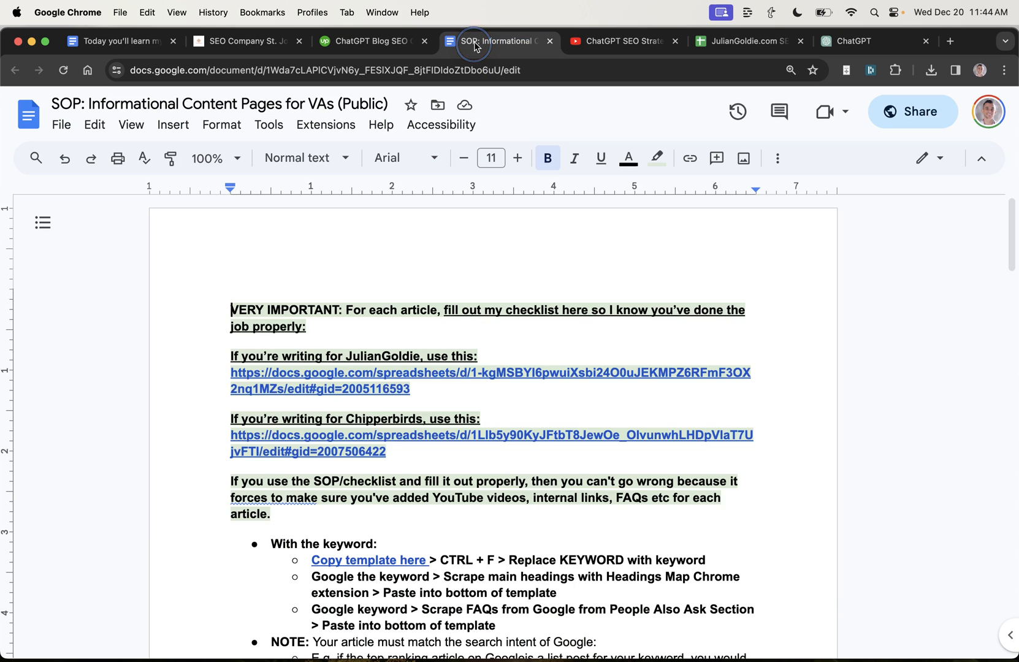
scroll(341, 289, down, 20)
click(323, 40)
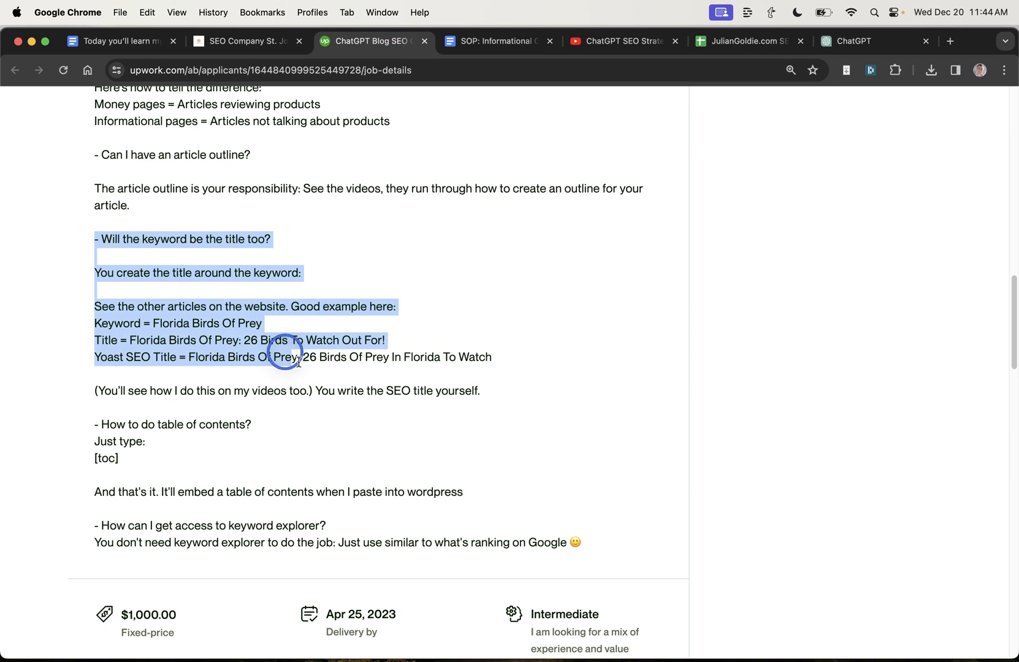
drag(94, 239, 545, 355)
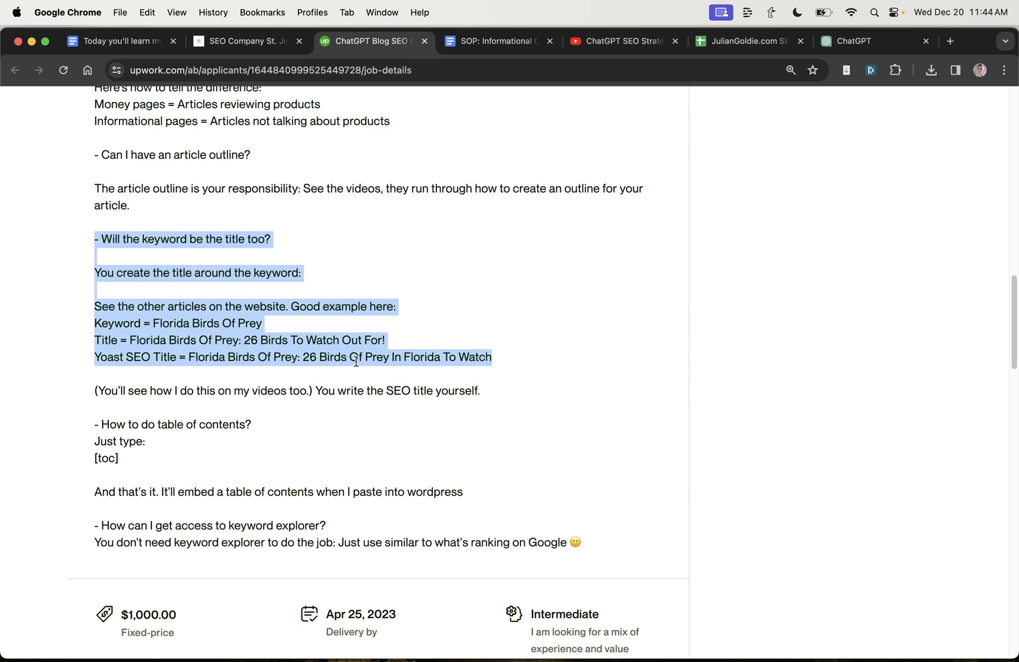
scroll(333, 355, down, 2)
scroll(527, 392, up, 2)
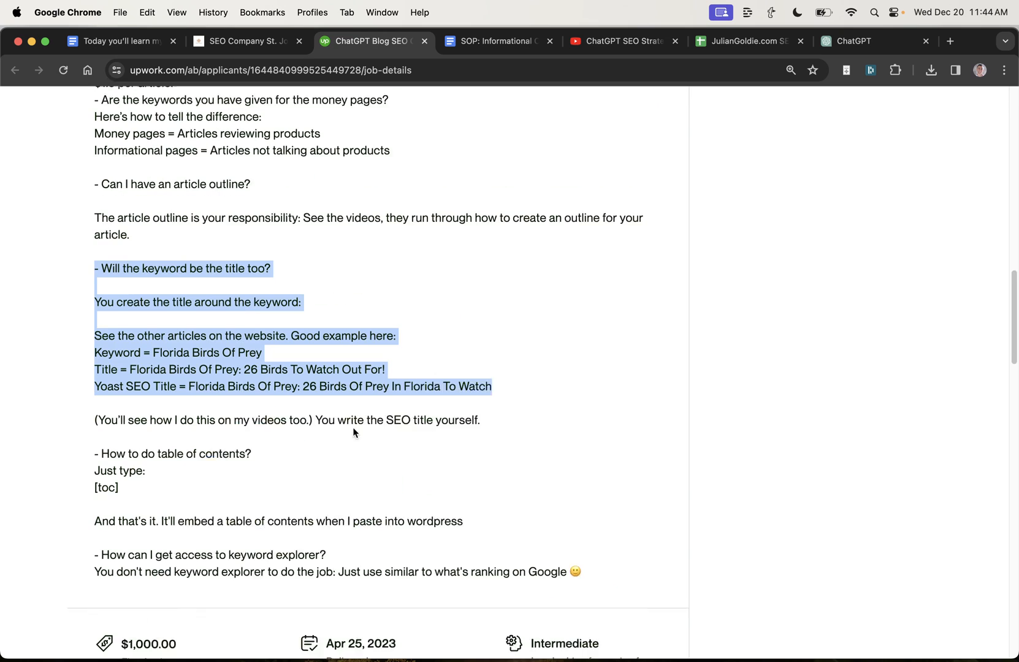
drag(94, 528, 373, 530)
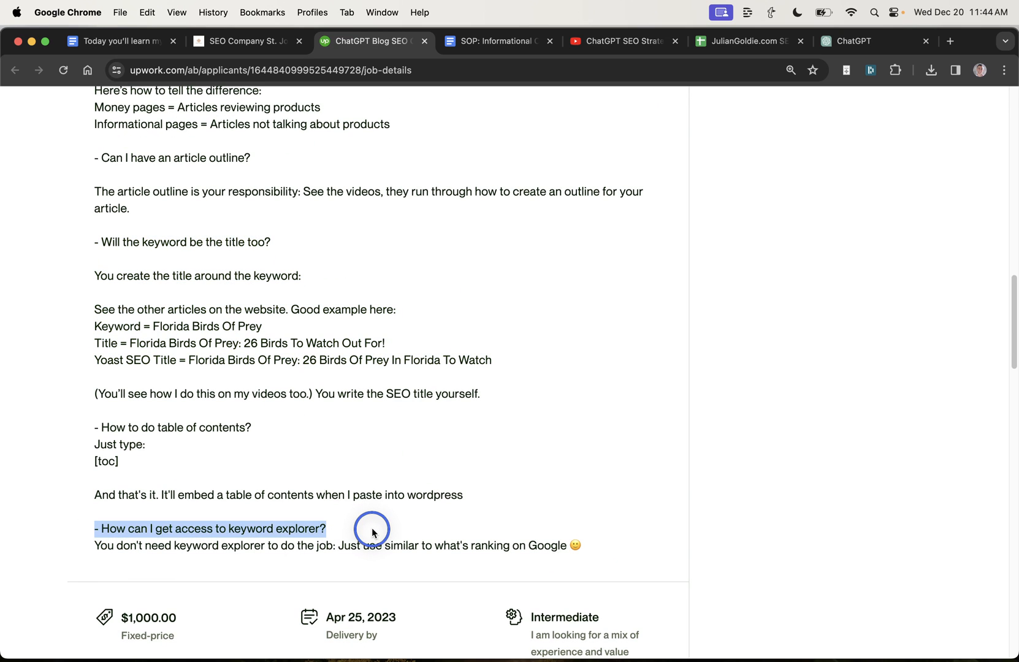
mouse_move(373, 532)
mouse_down()
mouse_move(380, 545)
mouse_move(618, 548)
mouse_up()
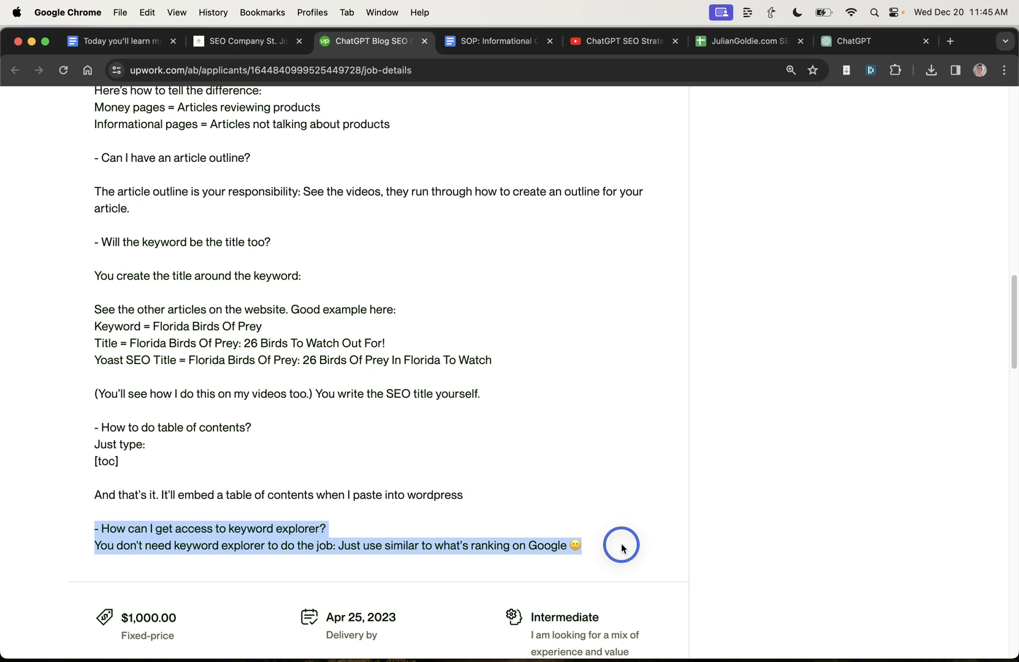
click(532, 522)
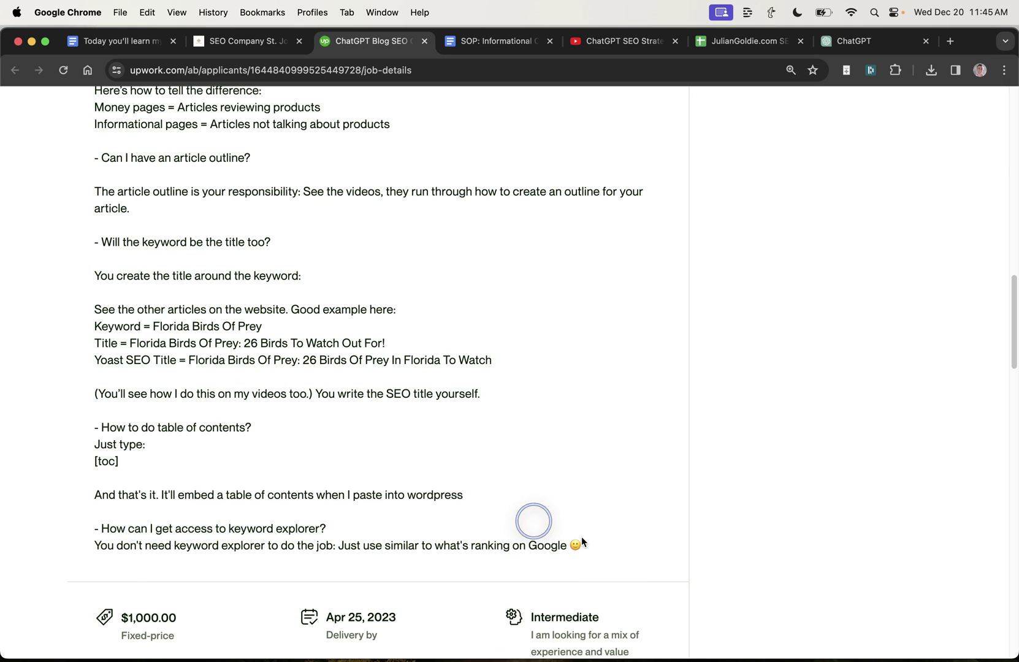
triple_click(93, 546)
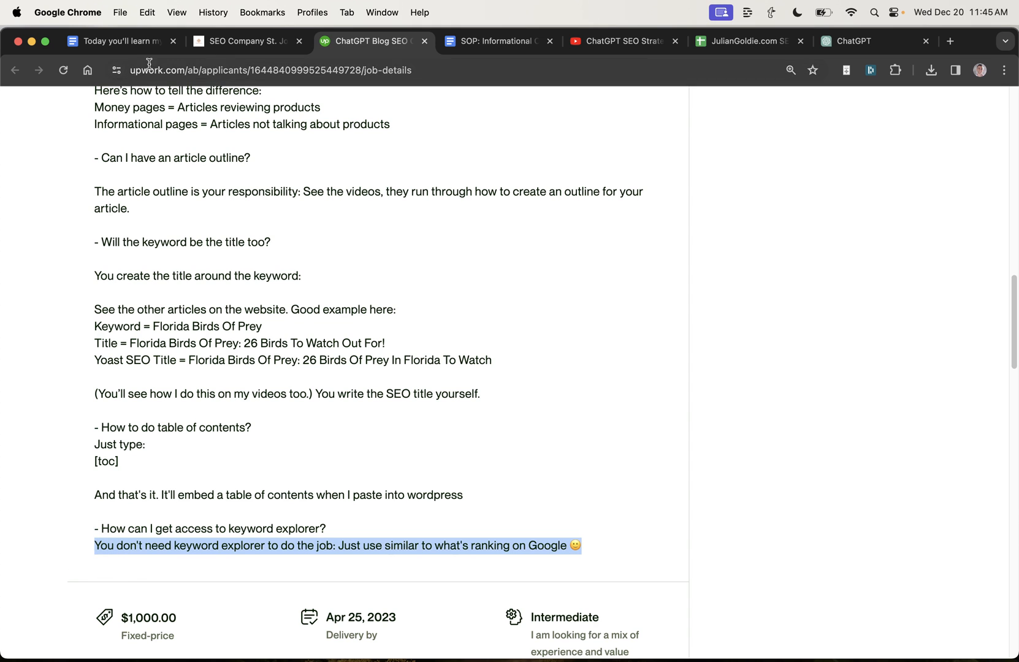
- Peek at the St. Joseph, MO page, then return to the job post's last FAQ answer
click(239, 41)
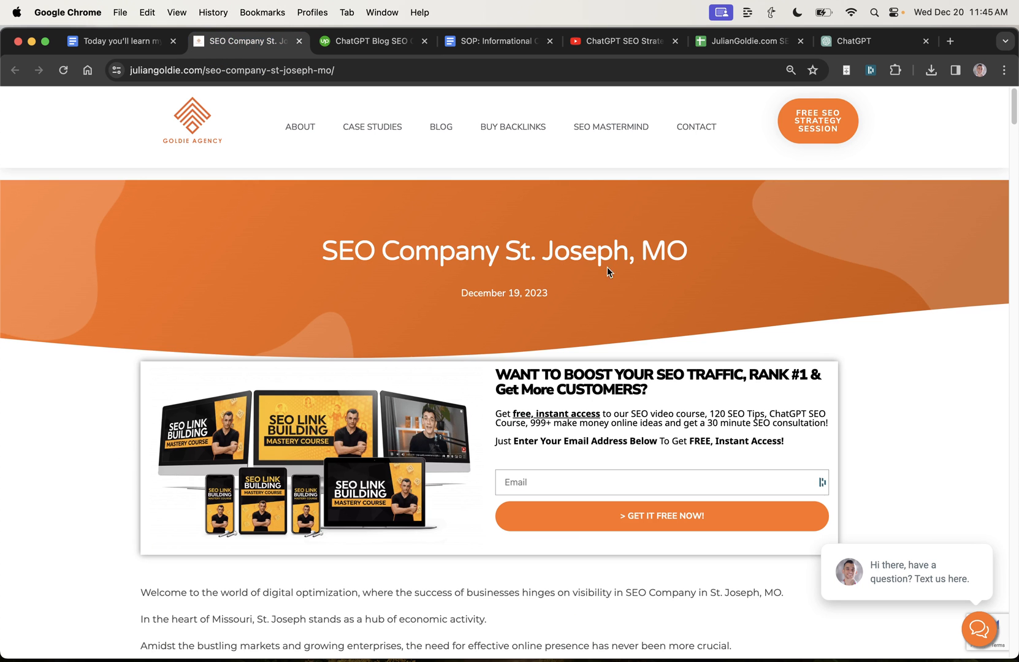
scroll(557, 318, down, 5)
scroll(464, 400, up, 5)
click(371, 40)
click(196, 487)
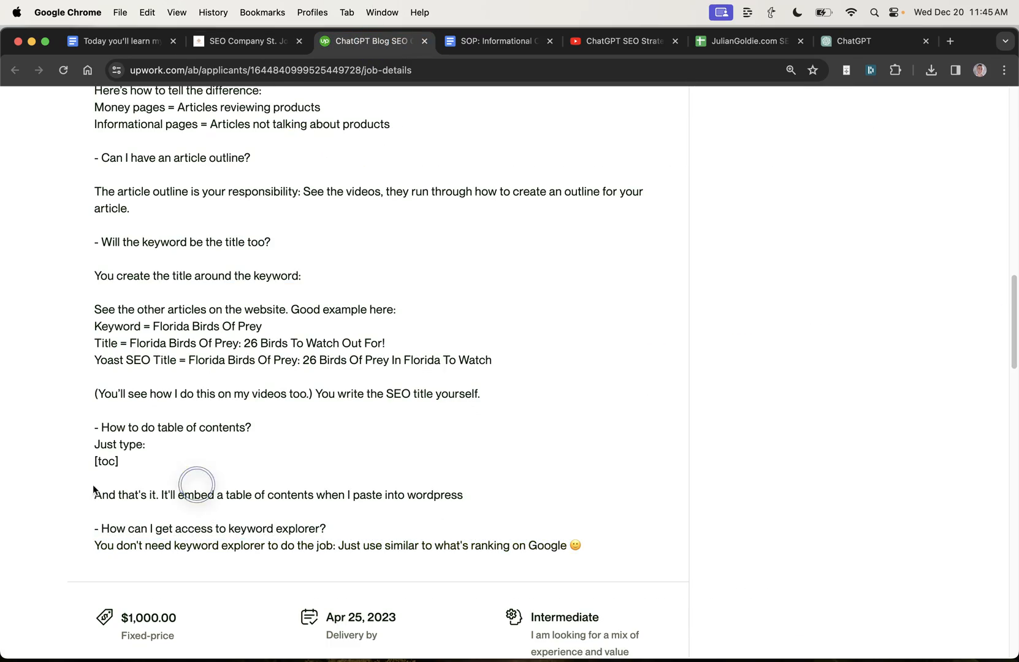
drag(95, 529, 618, 545)
click(618, 546)
scroll(446, 215, up, 15)
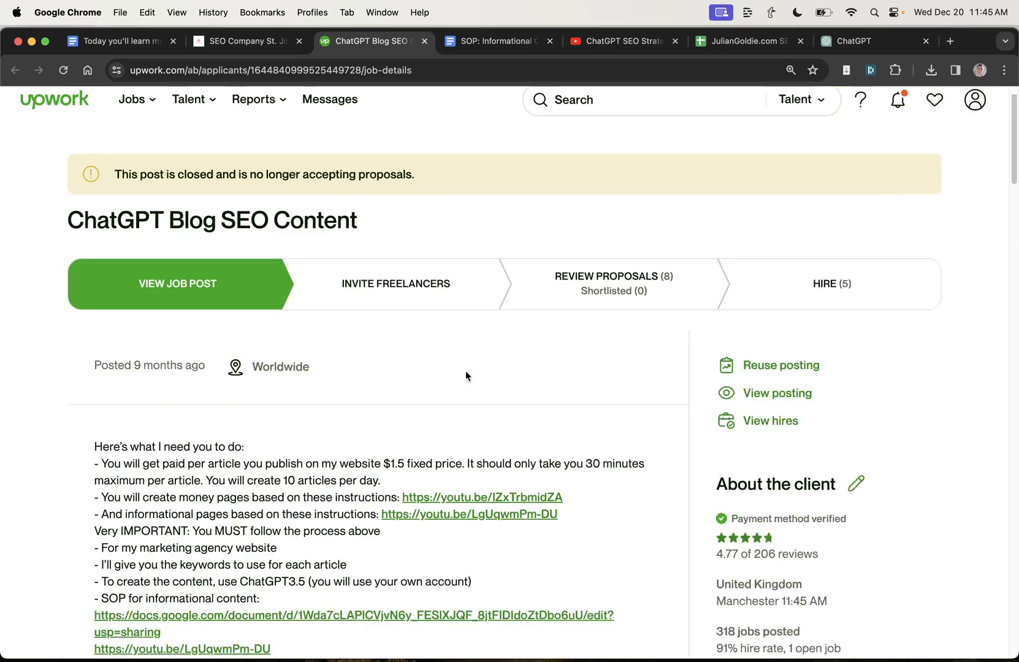
scroll(507, 414, down, 10)
scroll(323, 392, down, 2)
scroll(323, 392, up, 15)
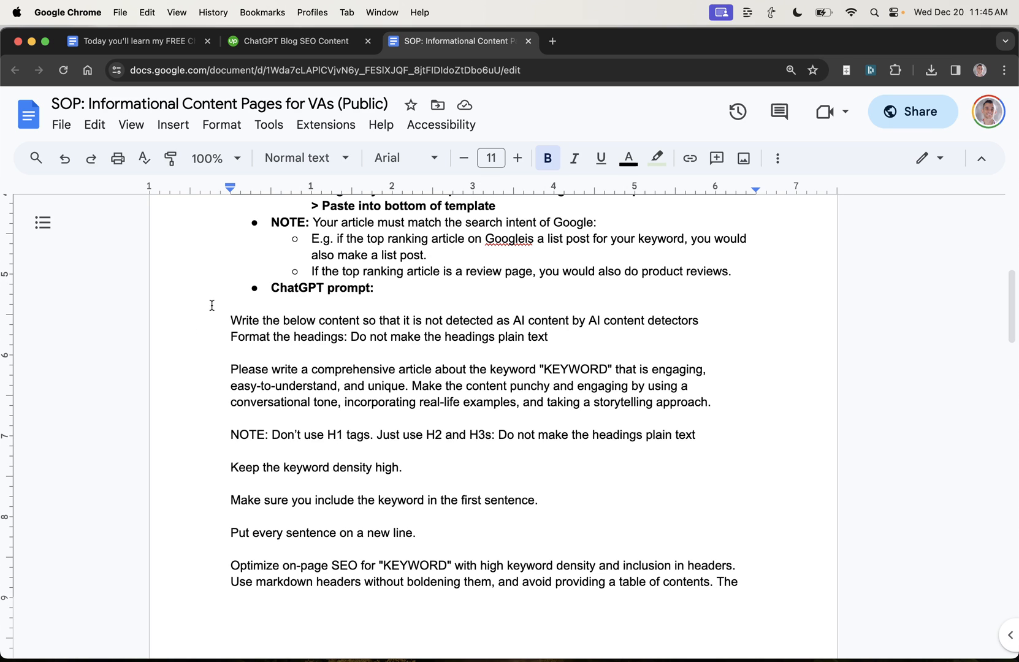
- Highlight the prompt's opening, plain-text headings, AI-detector and comprehensive-article instructions
drag(230, 305, 618, 320)
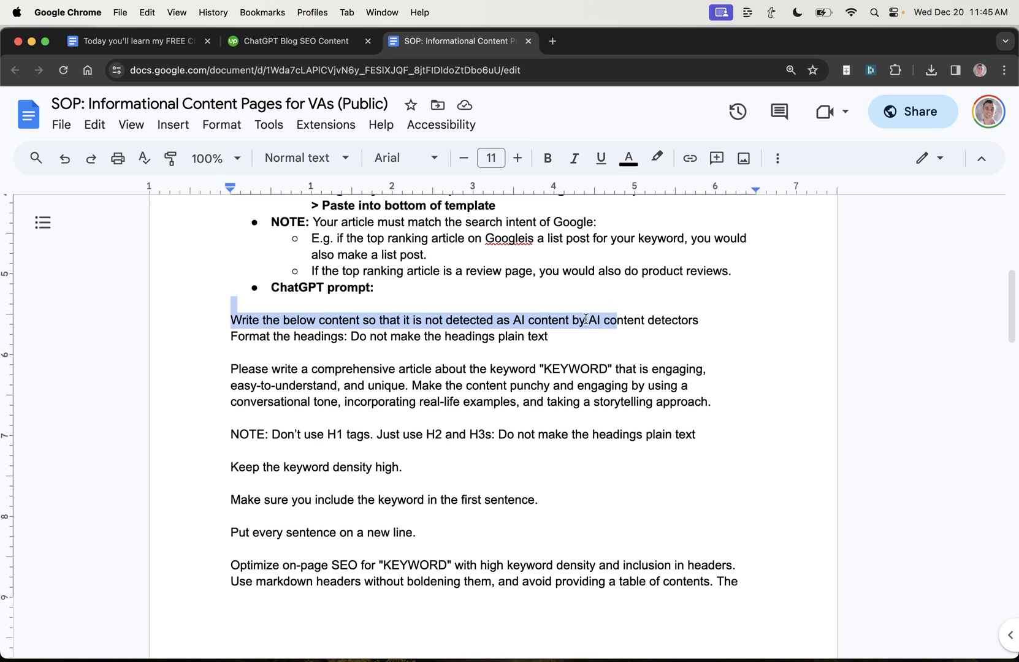
scroll(585, 319, down, 2)
click(239, 227)
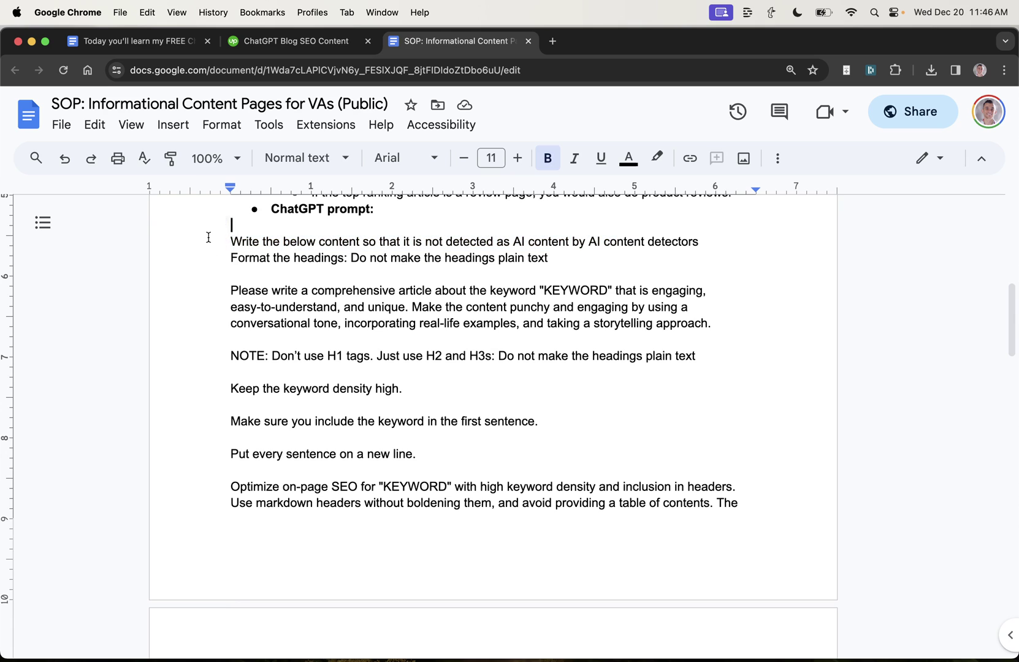
drag(557, 258, 175, 266)
click(240, 227)
drag(229, 241, 701, 241)
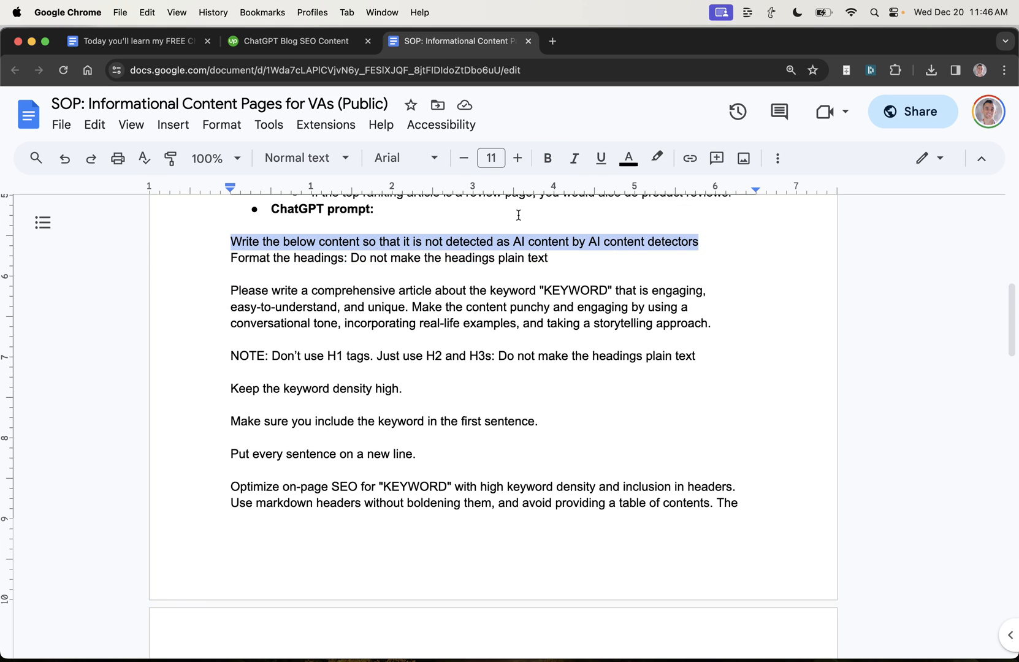
drag(324, 323, 213, 252)
click(238, 273)
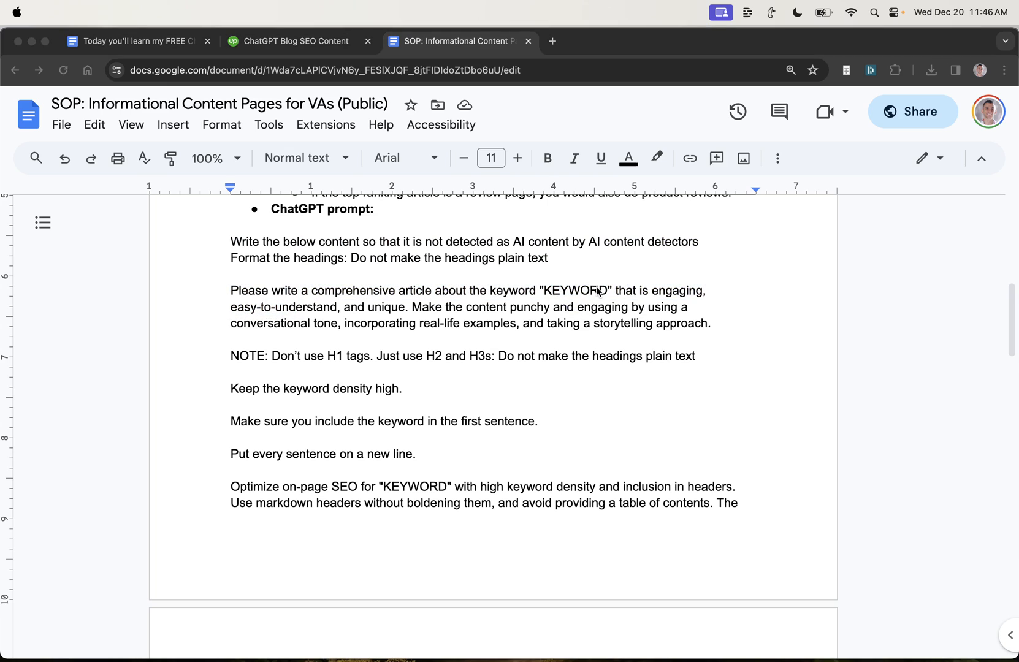
- Highlight the KEYWORD placeholder, easy-to-understand phrasing, storytelling instruction and H2/H3 note
double_click(557, 291)
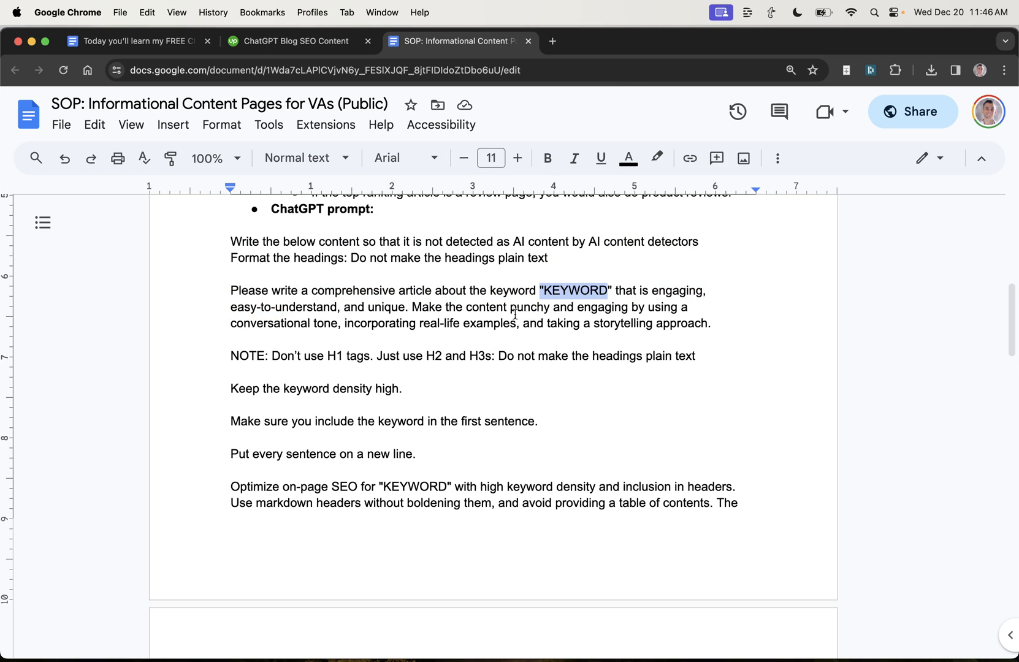
click(225, 308)
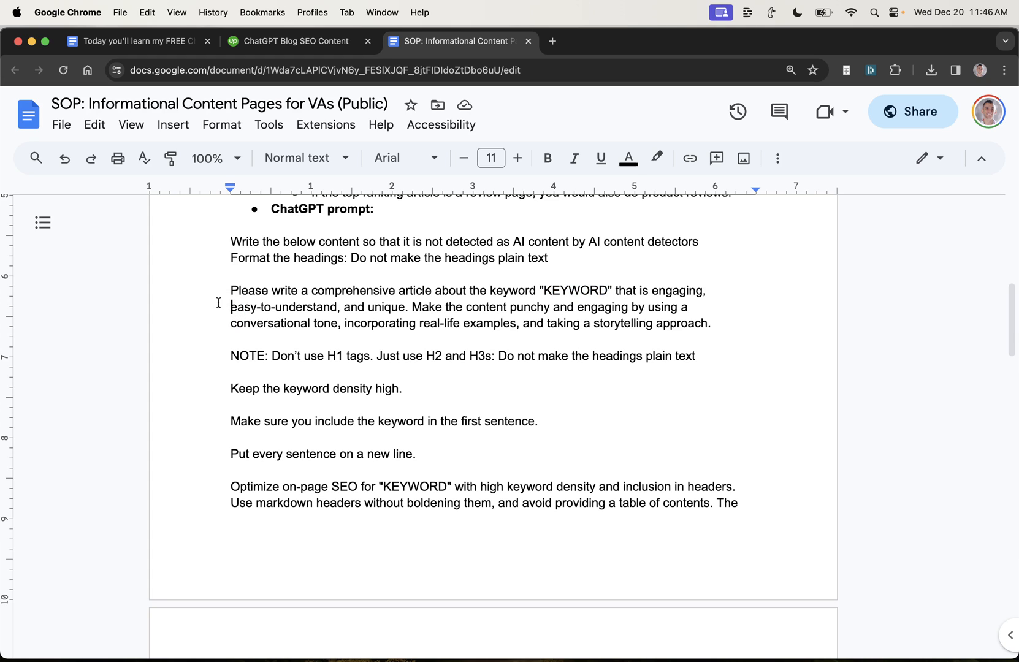
drag(230, 309, 371, 312)
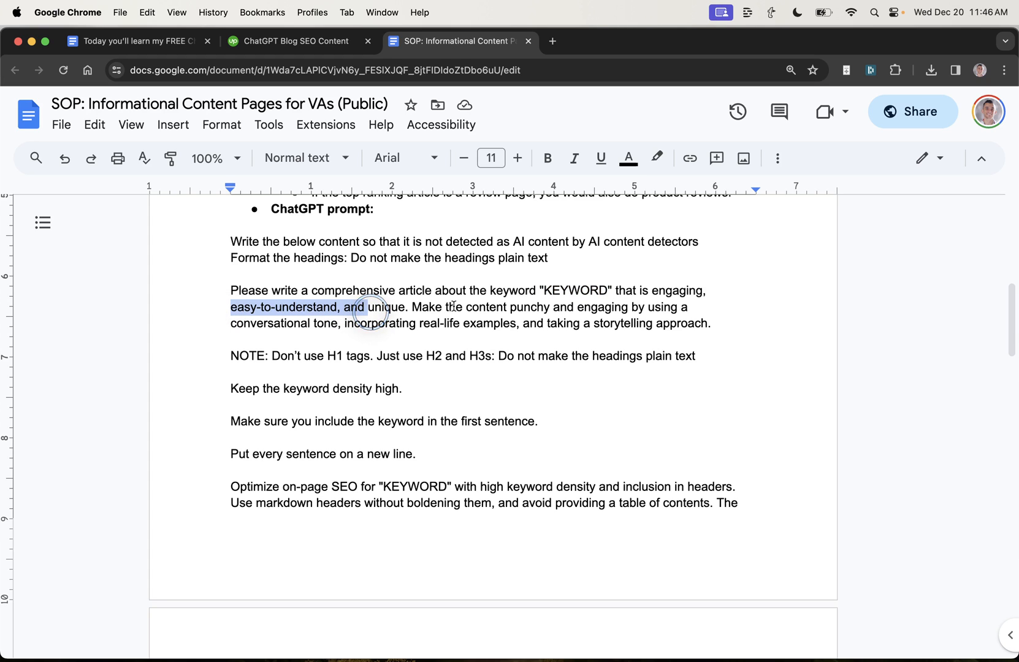
click(690, 288)
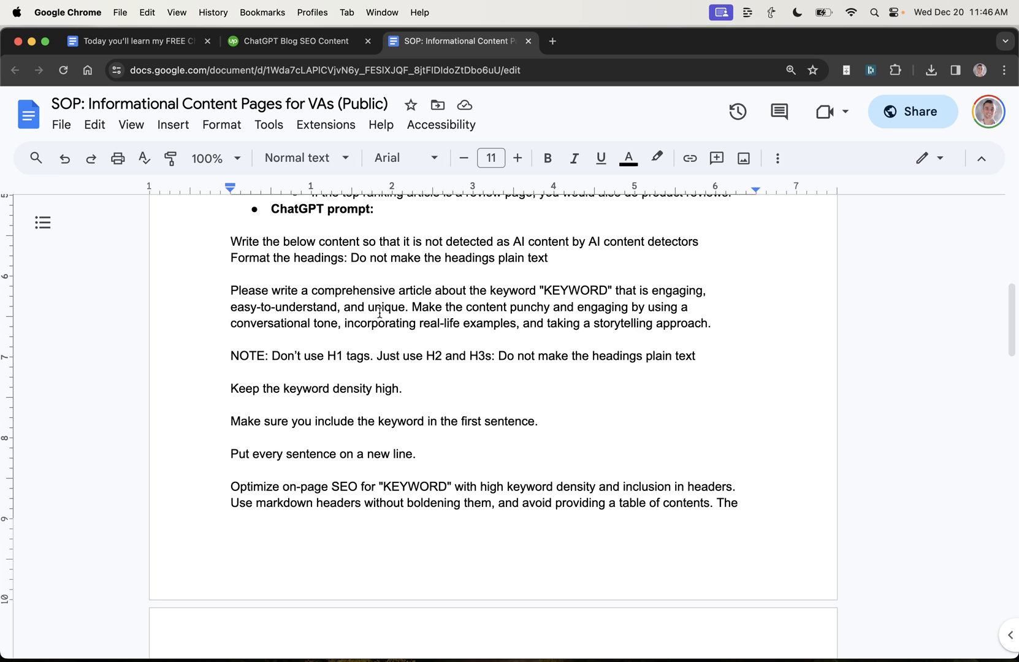
drag(346, 323, 713, 326)
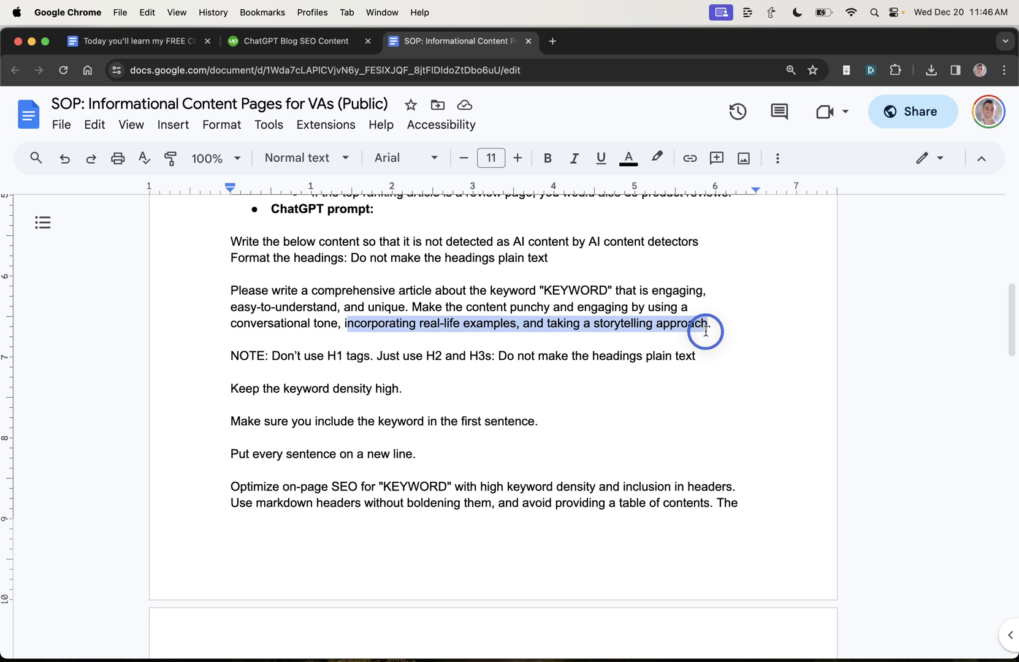
click(661, 327)
scroll(521, 373, down, 5)
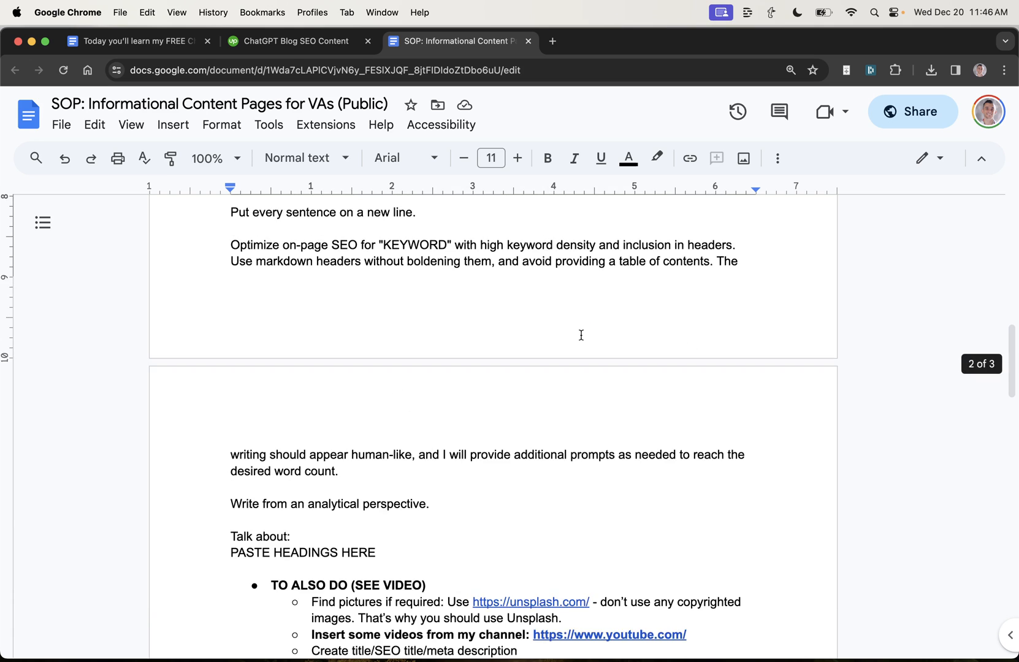
scroll(521, 373, up, 5)
mouse_move(378, 356)
mouse_down()
mouse_move(521, 373)
mouse_move(495, 351)
mouse_up()
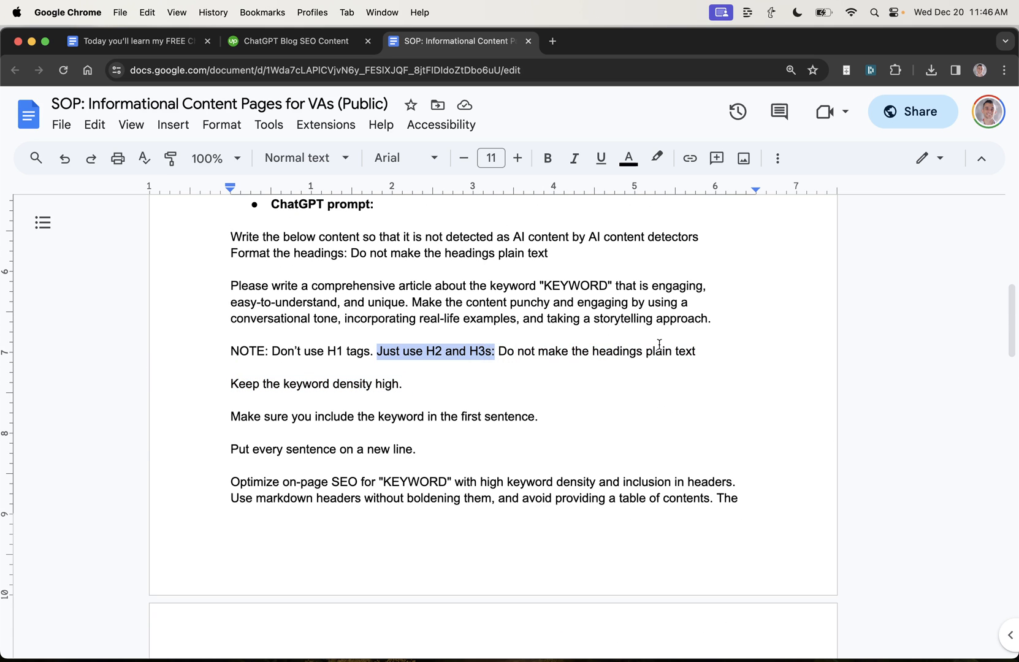
scroll(422, 318, down, 10)
scroll(314, 276, up, 9)
drag(231, 350, 408, 349)
scroll(422, 342, down, 3)
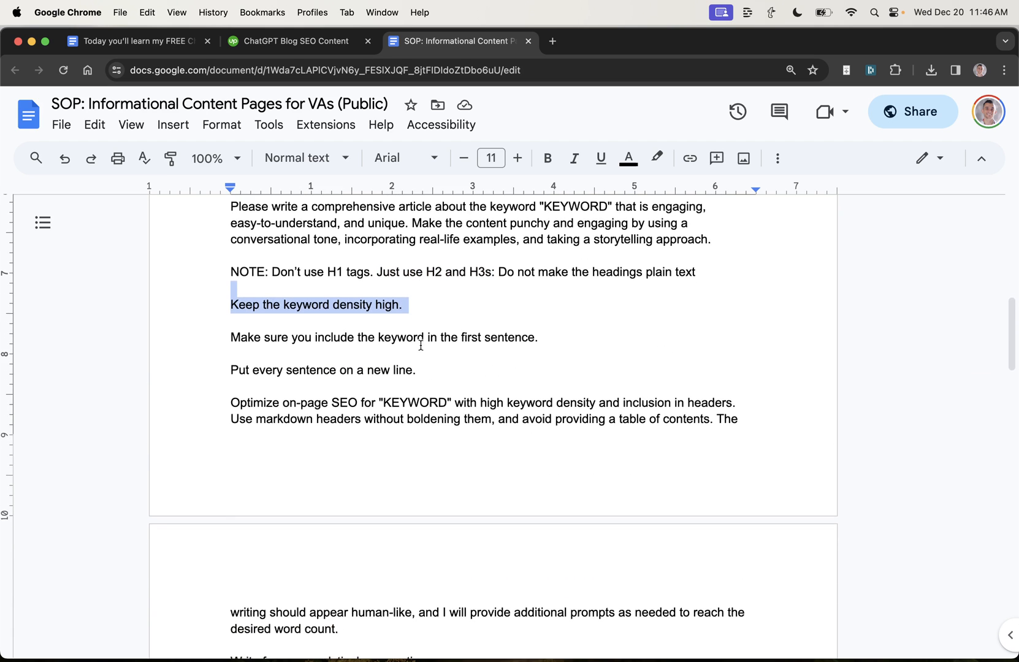
scroll(422, 343, down, 3)
scroll(226, 222, down, 1)
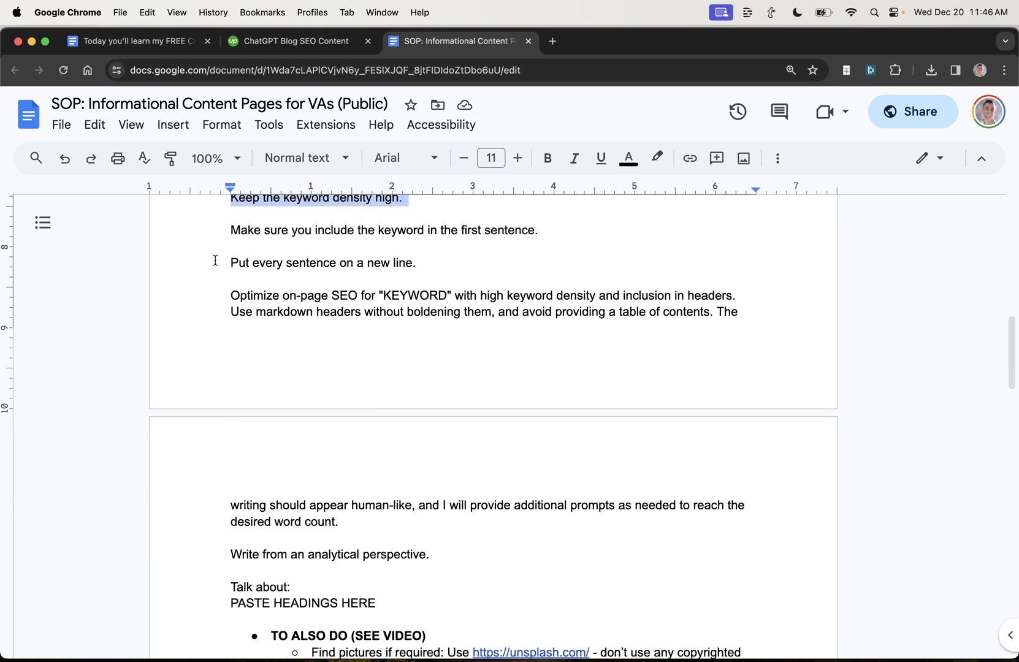
scroll(202, 208, up, 2)
- Highlight the keyword-density and every-sentence-on-a-new-line formatting rules
click(219, 224)
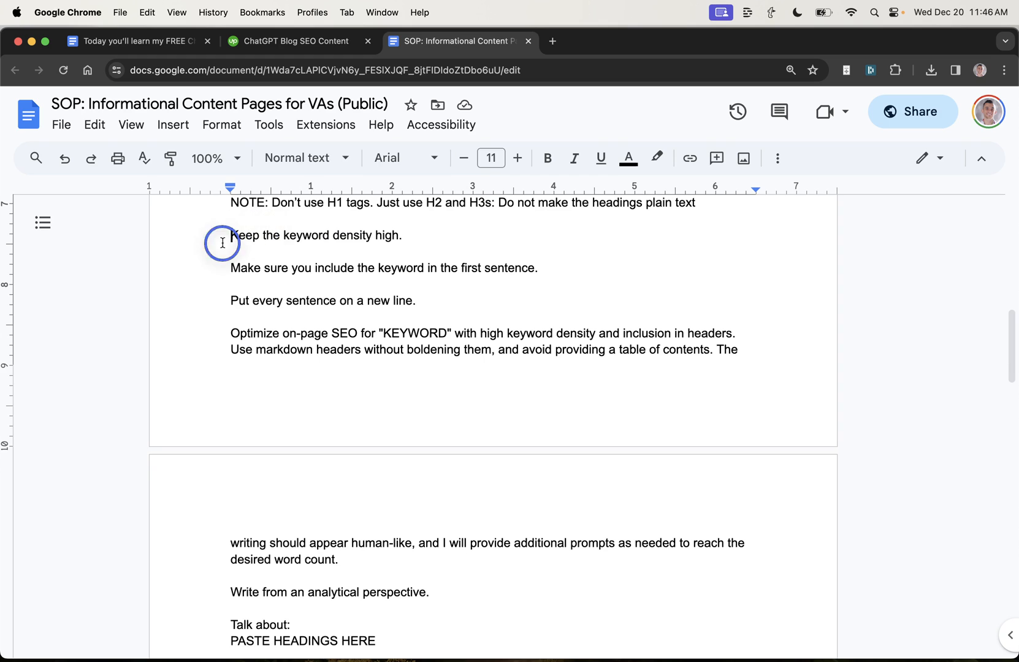
drag(229, 236, 424, 229)
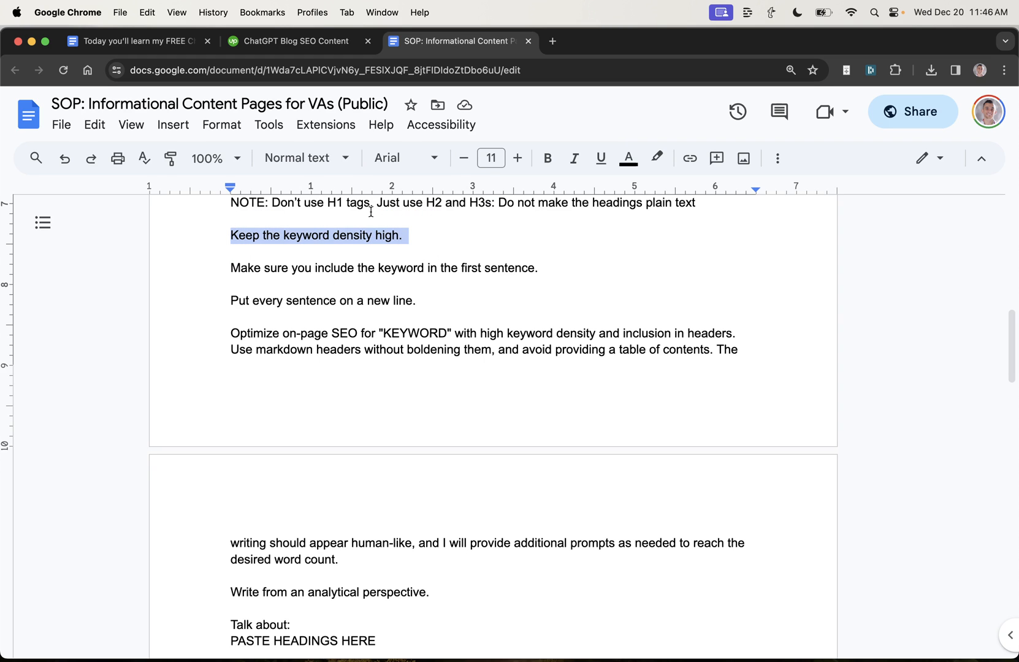
click(365, 259)
triple_click(429, 301)
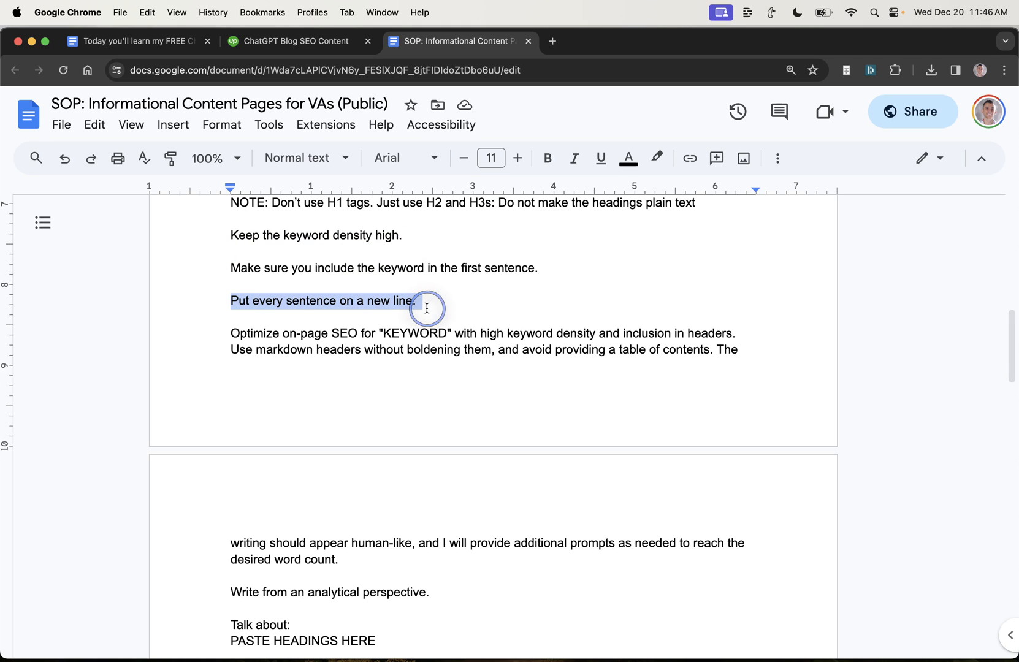
scroll(430, 301, down, 1)
scroll(333, 296, down, 3)
click(332, 296)
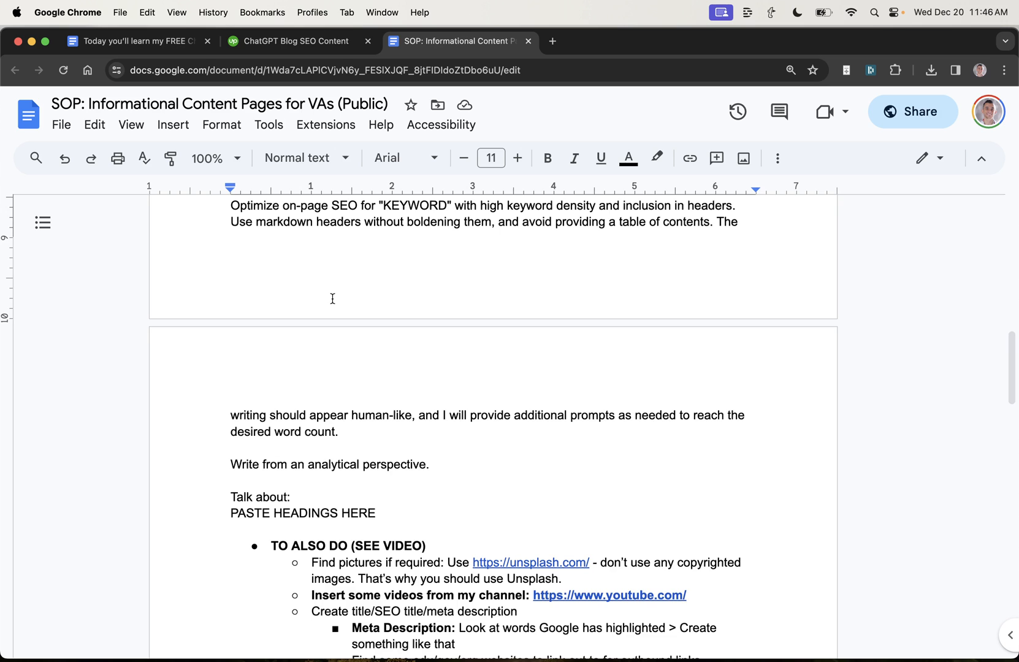
scroll(333, 296, down, 5)
- Undo a stray line break in PASTE HEADINGS HERE and highlight the placeholder line
click(272, 329)
key(Return)
key(super+z)
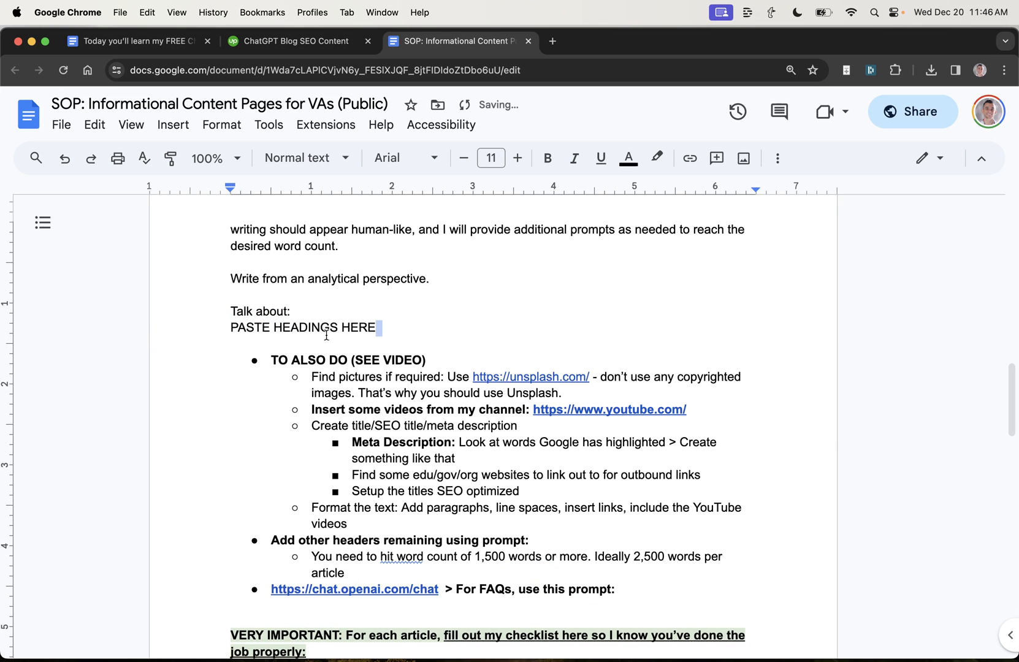
triple_click(326, 328)
scroll(279, 242, down, 3)
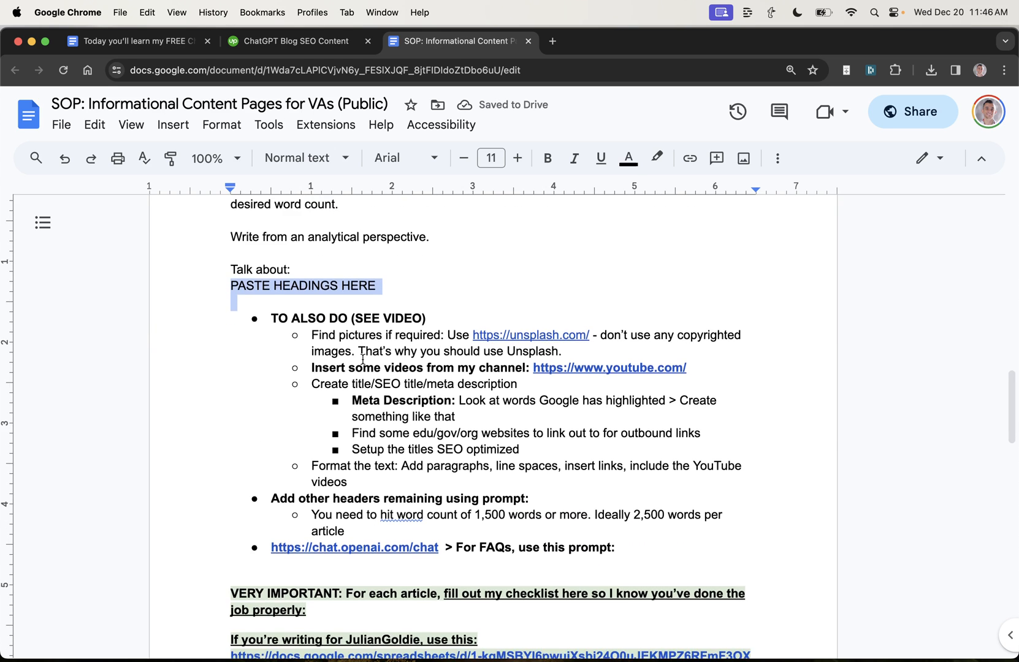
scroll(280, 242, down, 3)
scroll(279, 241, down, 1)
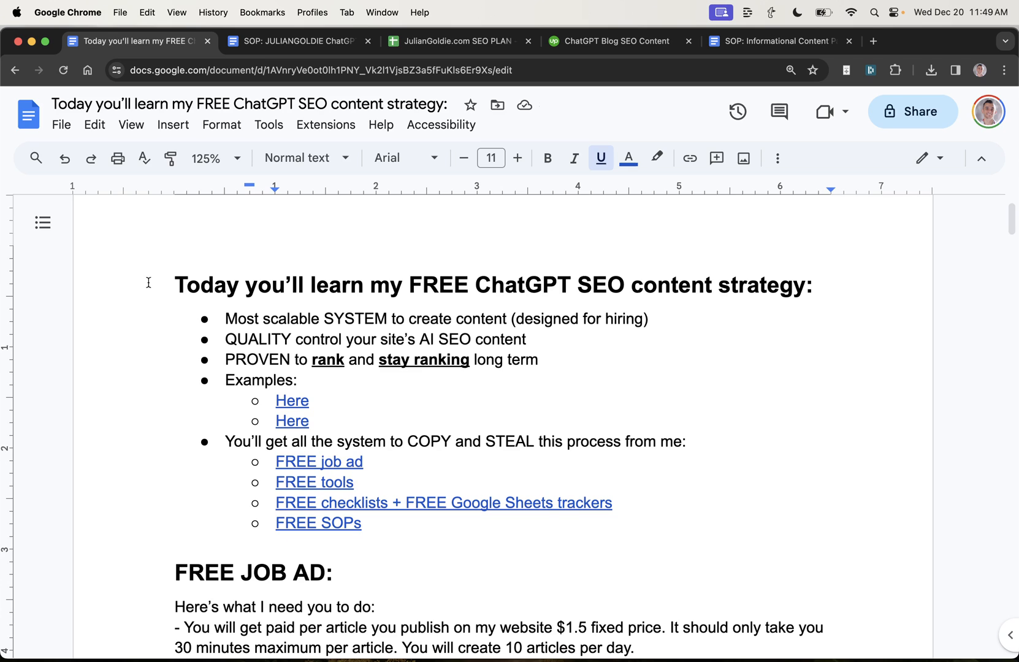
- Highlight the strategy document's main heading and its SYSTEM and QUALITY control bullets
drag(149, 270, 850, 277)
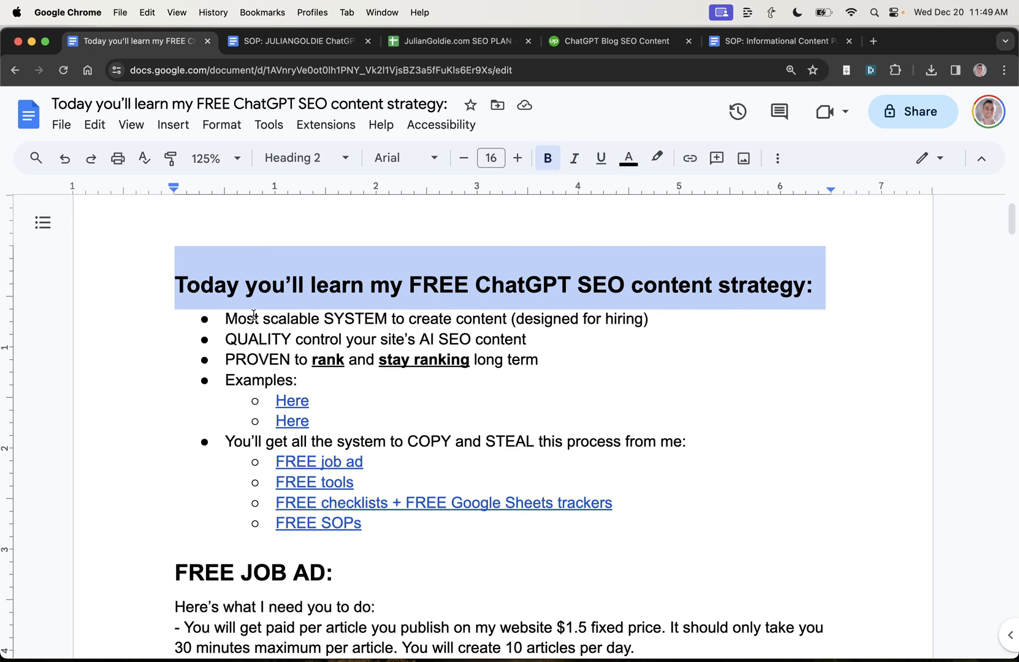
drag(227, 319, 685, 324)
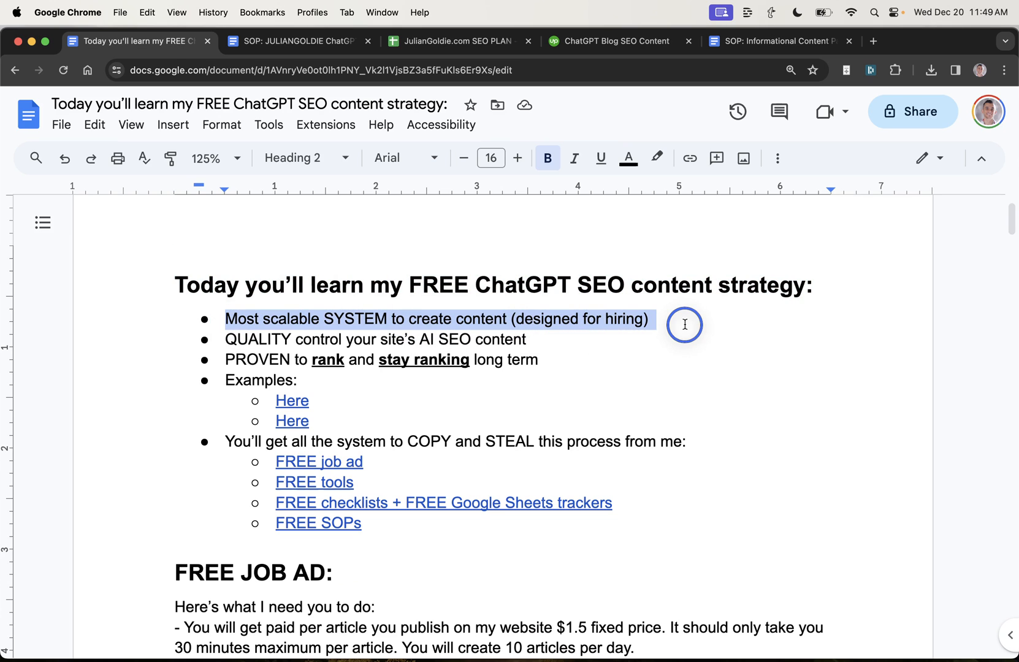
drag(226, 339, 556, 338)
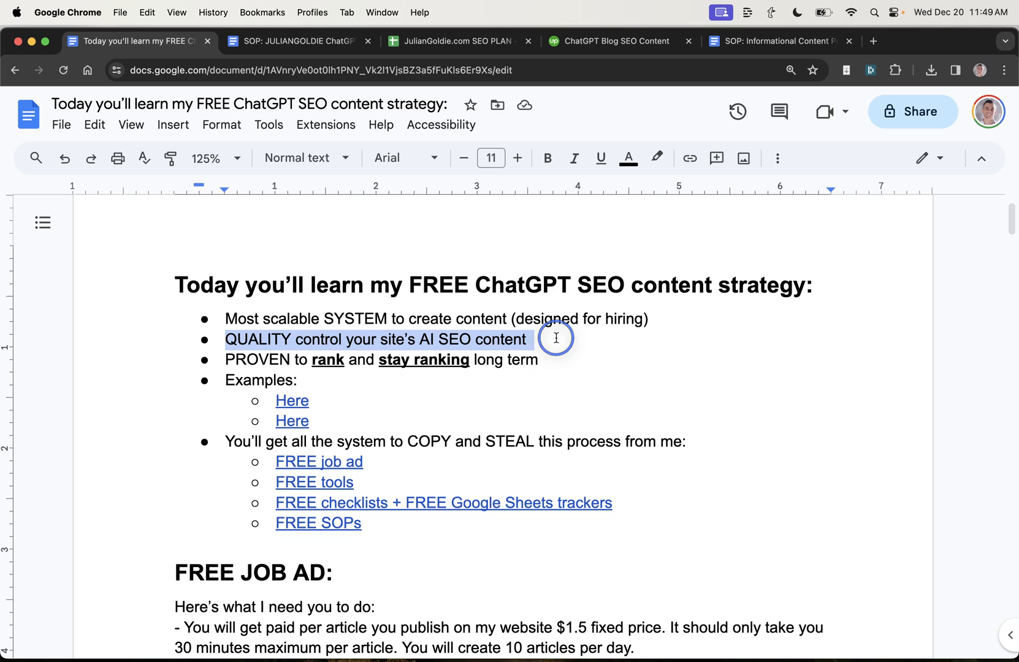
click(446, 323)
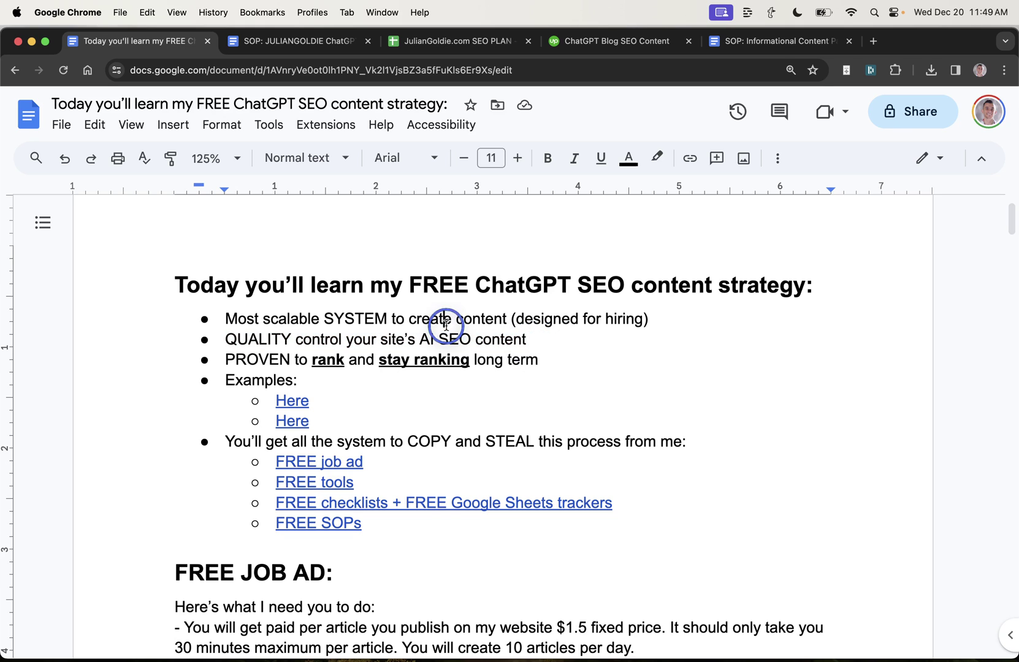
drag(549, 359, 226, 360)
click(546, 342)
mouse_move(531, 340)
mouse_down()
mouse_move(201, 346)
mouse_move(547, 360)
mouse_up()
click(271, 360)
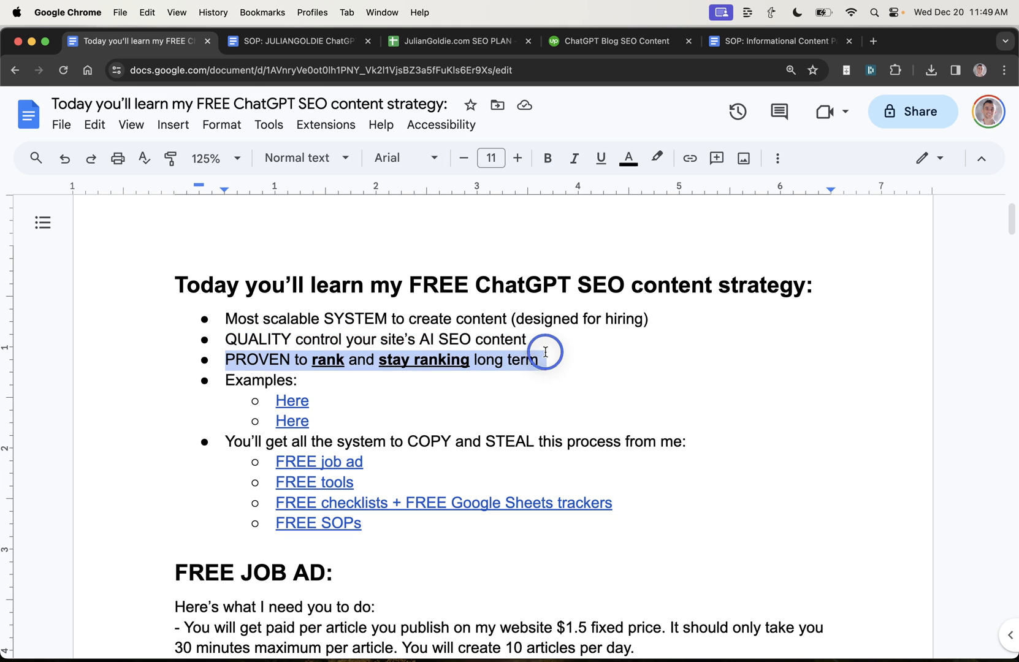
scroll(358, 399, down, 3)
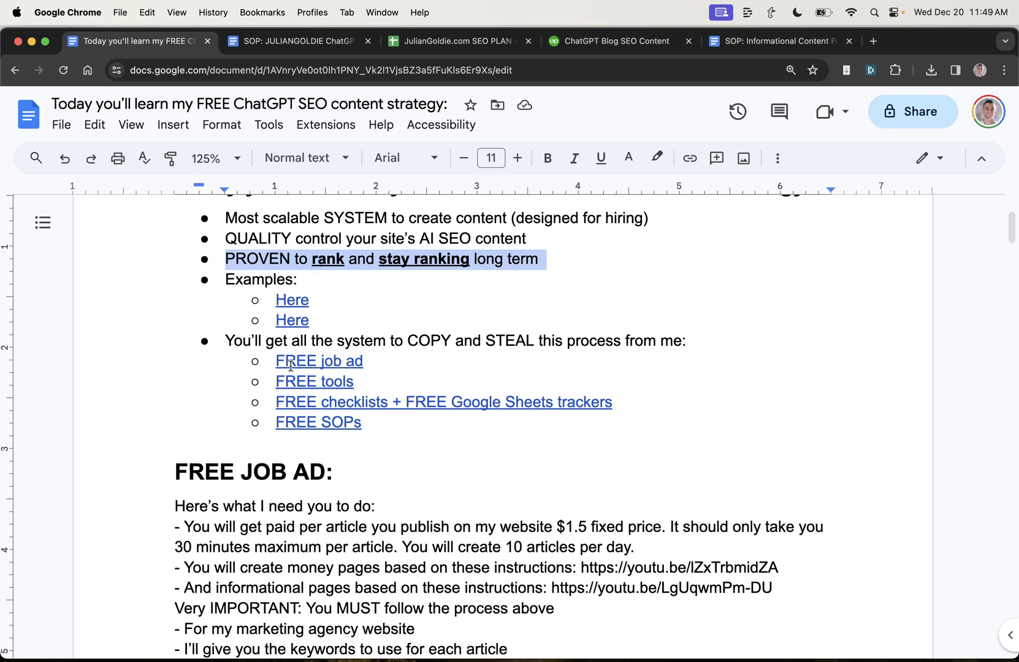
- Follow the FREE job ad link to its section and the FREE tools link into ChatGPT, then return
click(291, 365)
click(322, 386)
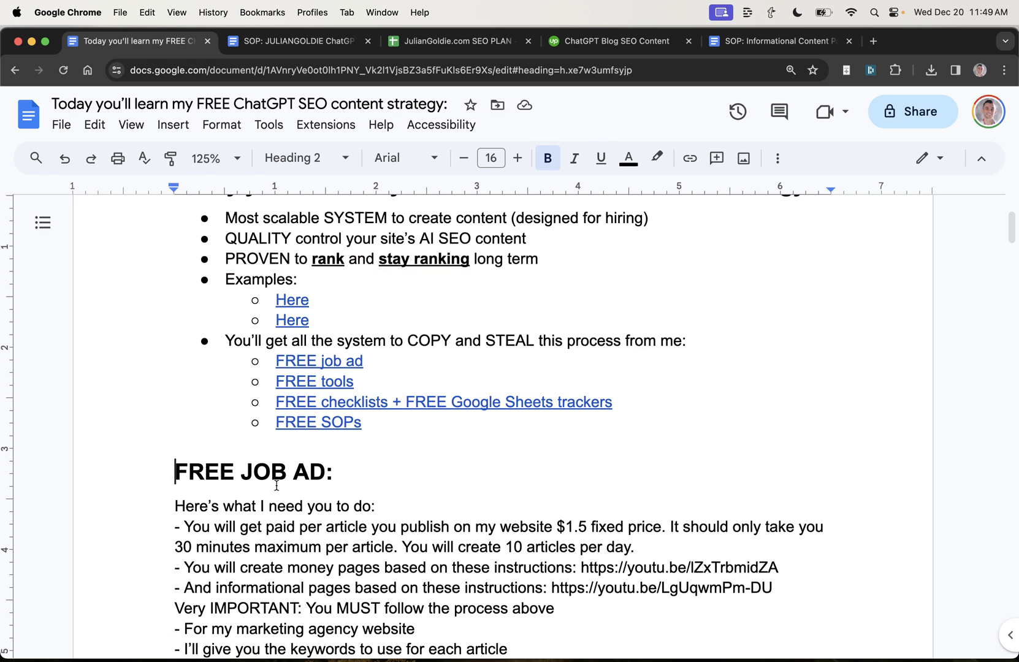
click(346, 384)
click(350, 407)
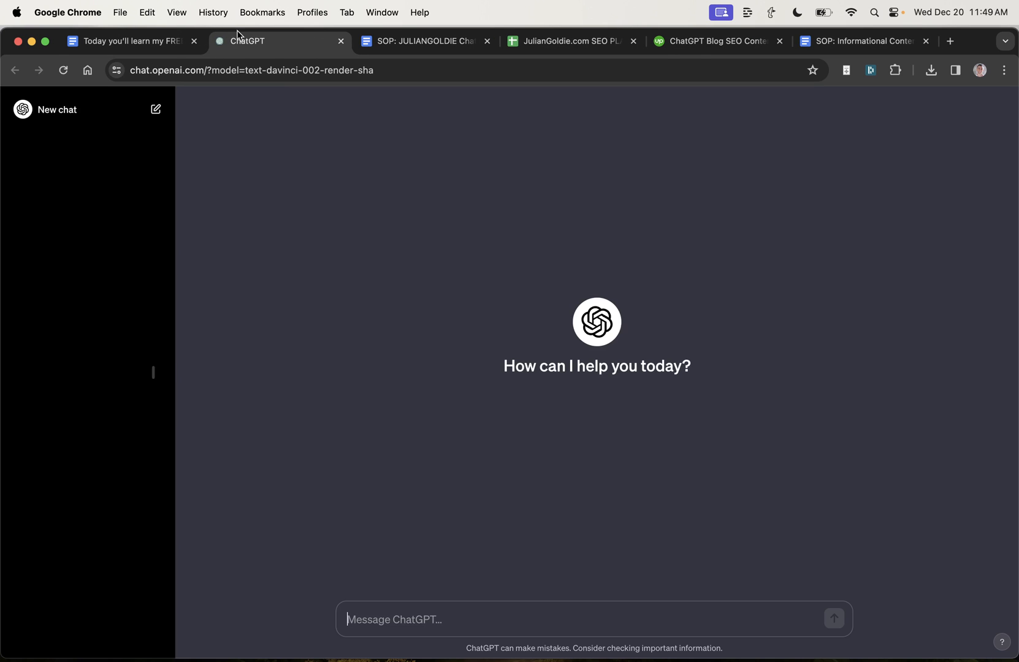
click(341, 41)
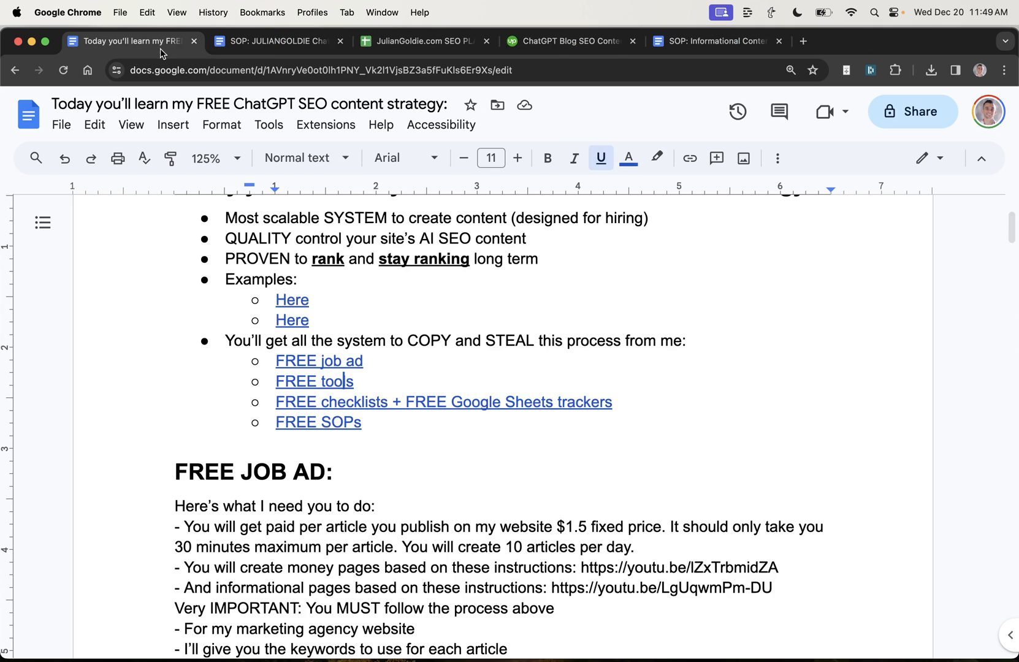
- Visit the FREE checklist spreadsheet, close it, and follow the FREE SOPs link
click(328, 428)
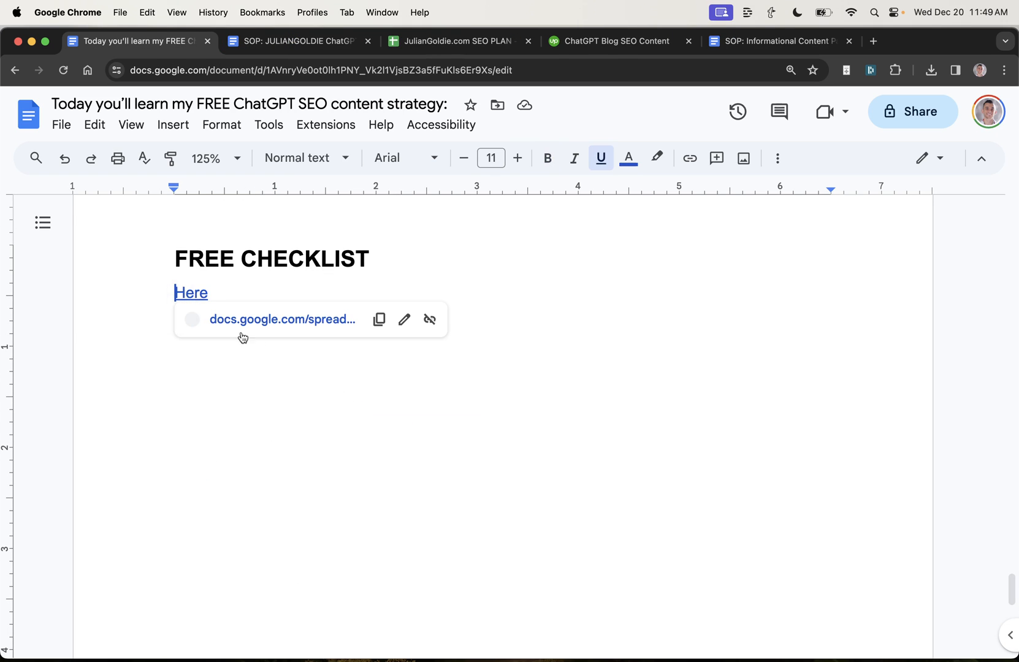
click(282, 319)
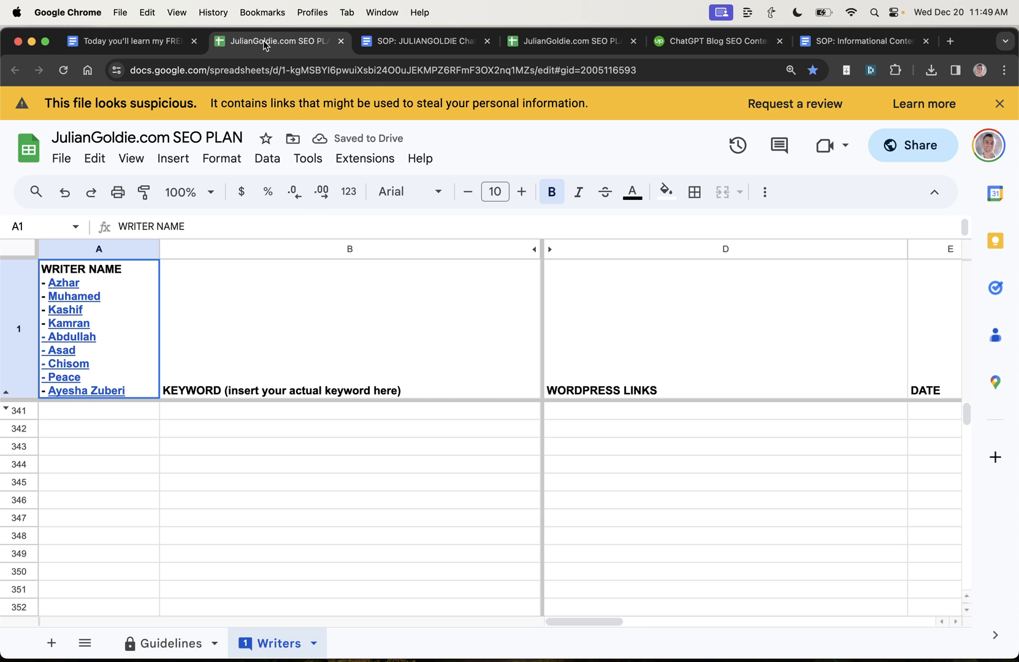
key(super+w)
click(334, 587)
click(330, 612)
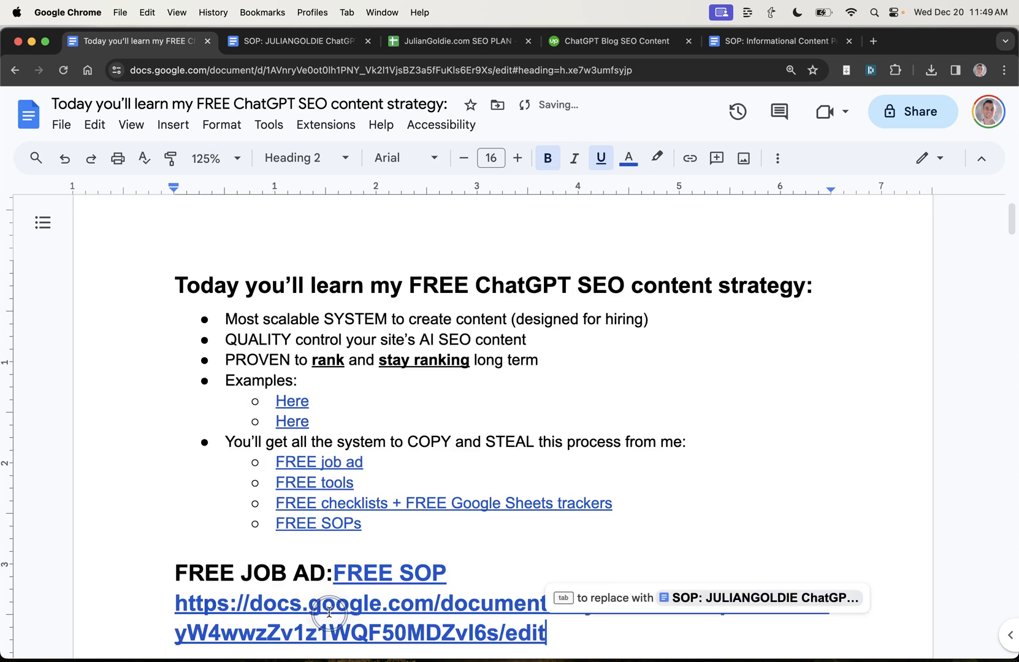
scroll(408, 358, down, 5)
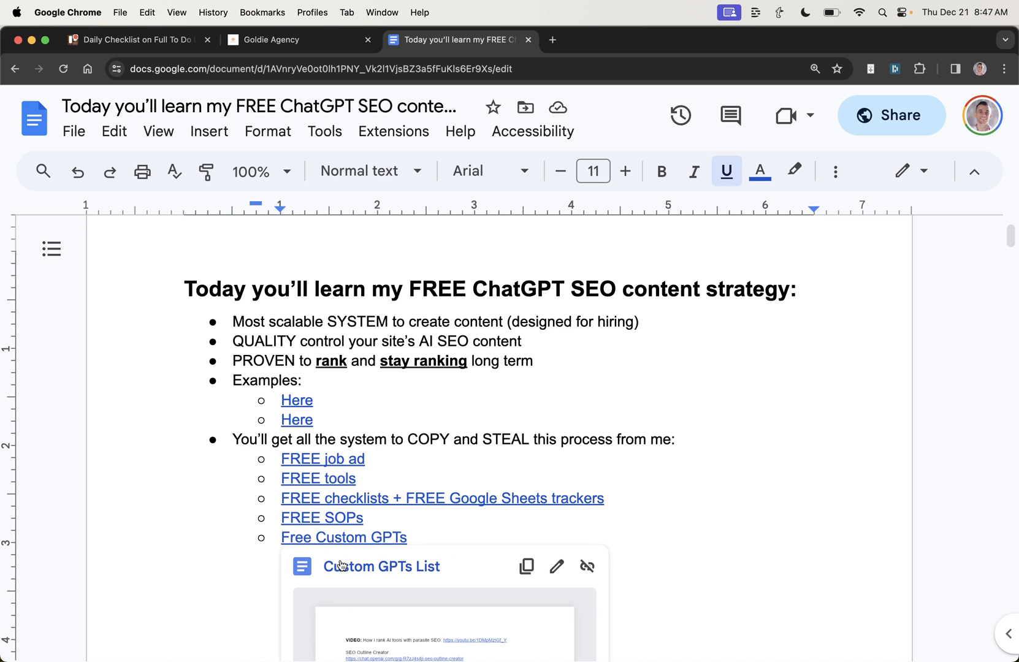
- Bring up the Custom GPTs List document and highlight its first GPT entries
click(390, 565)
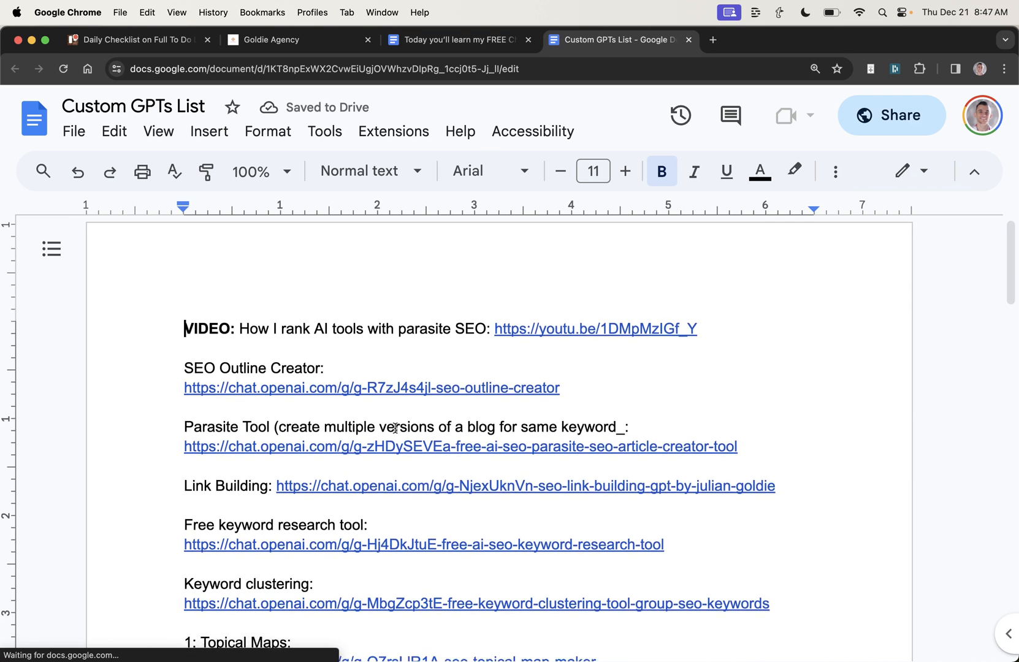
scroll(389, 429, down, 5)
scroll(386, 358, up, 5)
drag(184, 334, 808, 549)
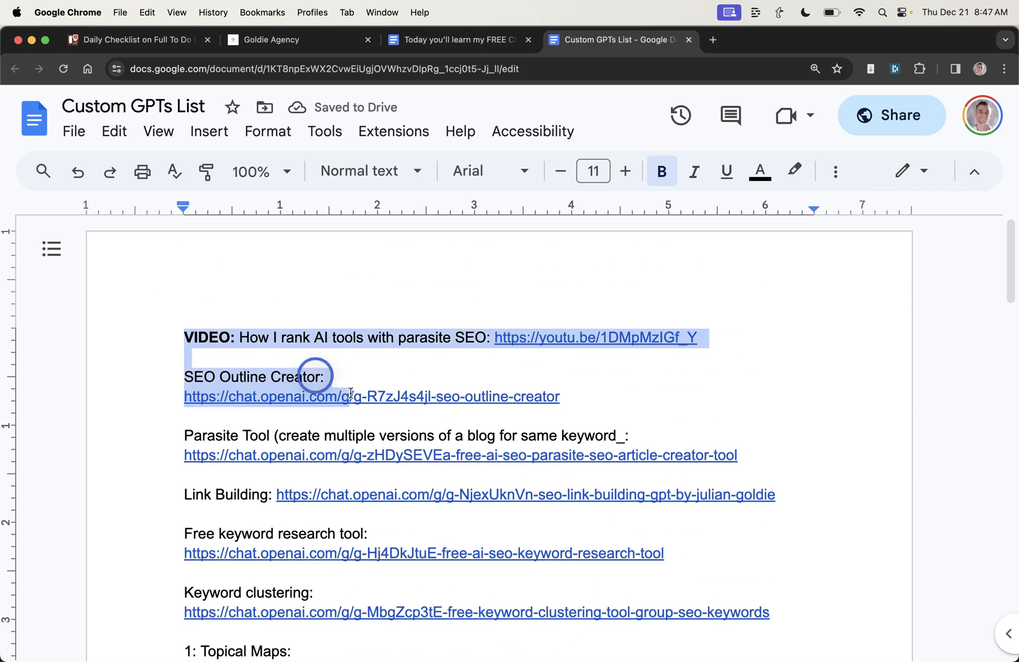
click(807, 574)
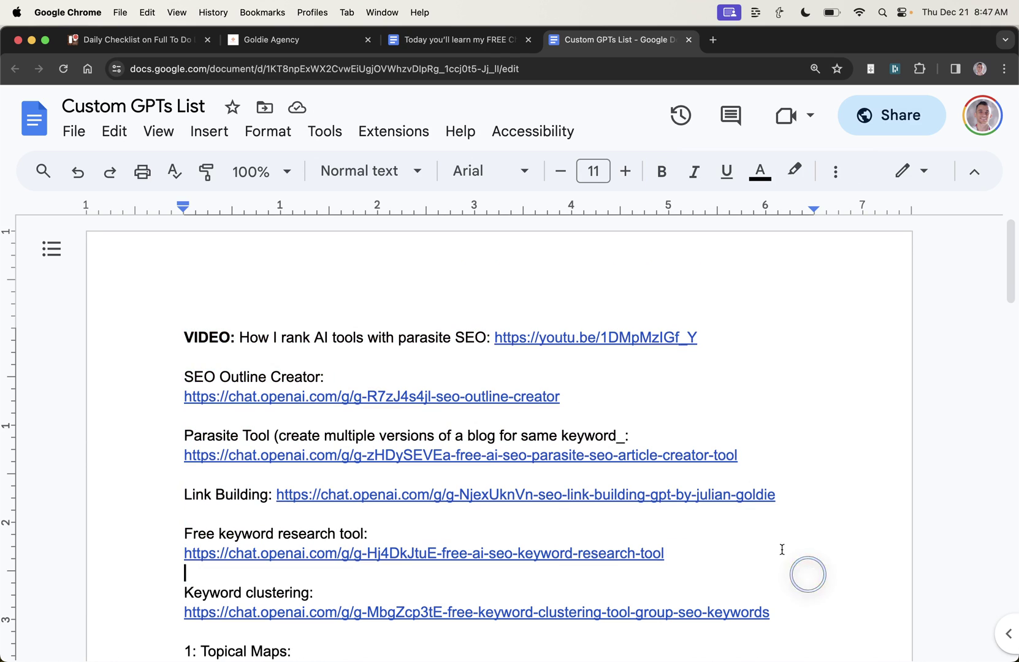
- Highlight the Free keyword research tool entry and launch its GPT via the chat.openai.com link
drag(197, 515, 690, 561)
click(185, 514)
drag(185, 533, 711, 555)
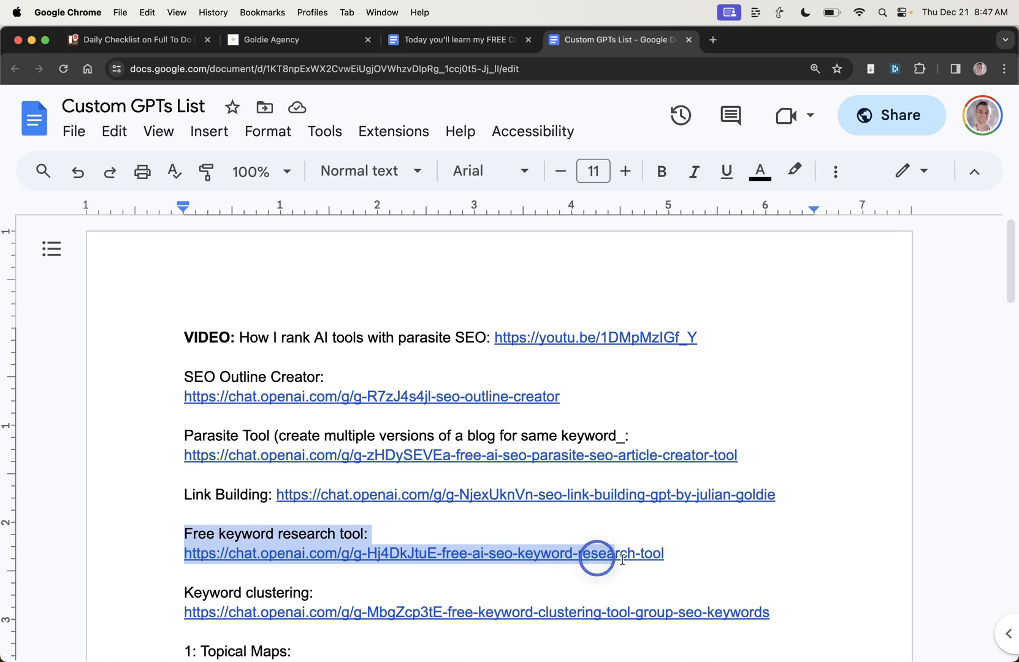
click(537, 558)
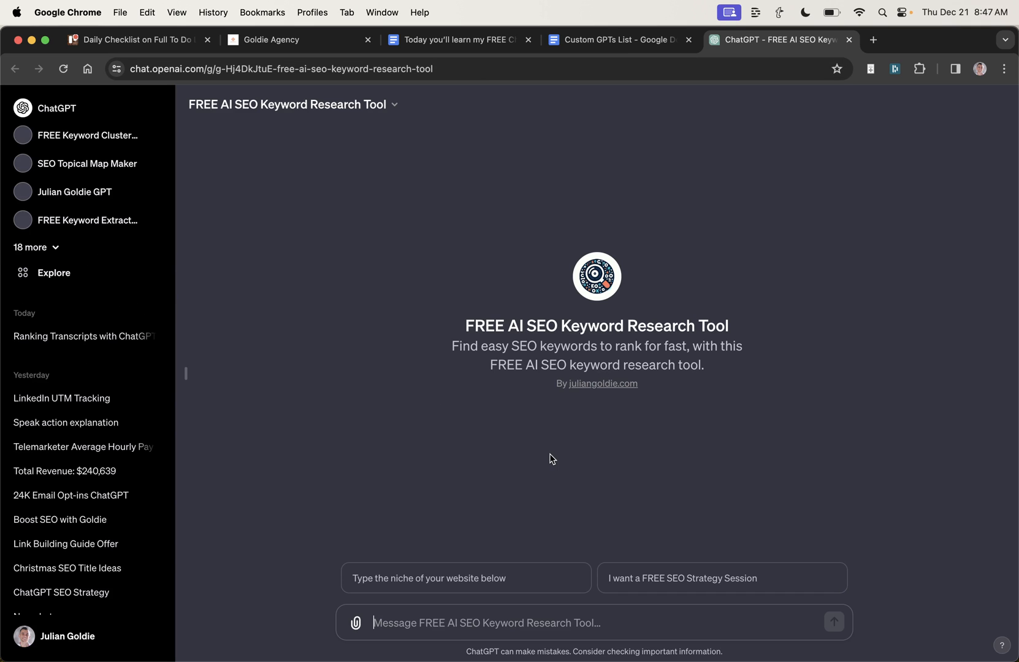
text(SEO)
- Send 'SEO' then 'SEO link building' to the keyword GPT, then highlight the SEO Outline Creator entry back in the list
key(Return)
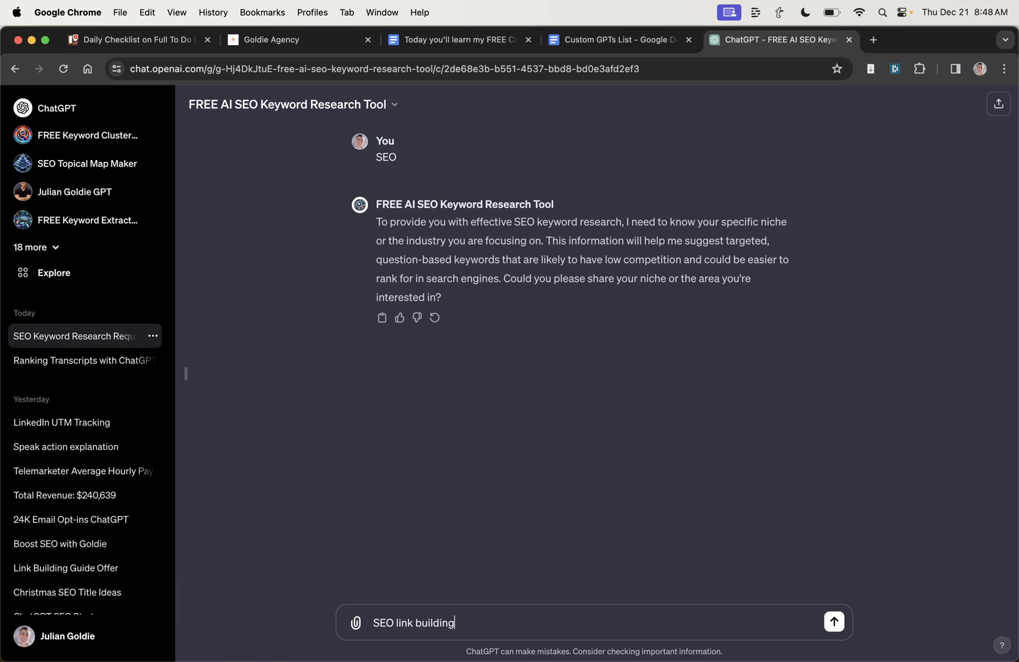
key(Return)
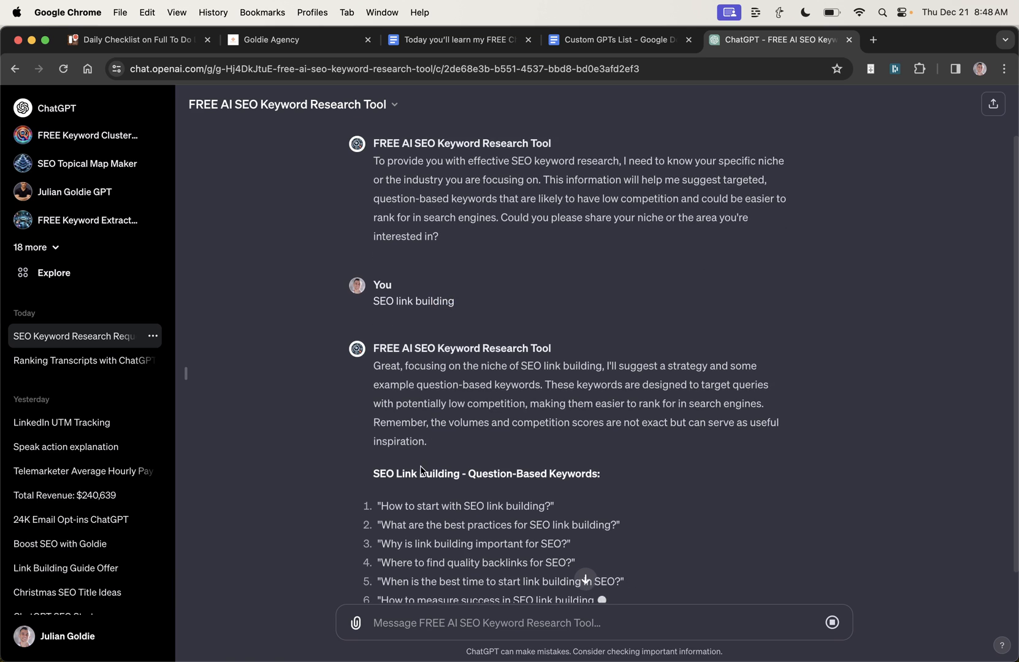
key(ctrl+shift+Tab)
drag(183, 254, 611, 271)
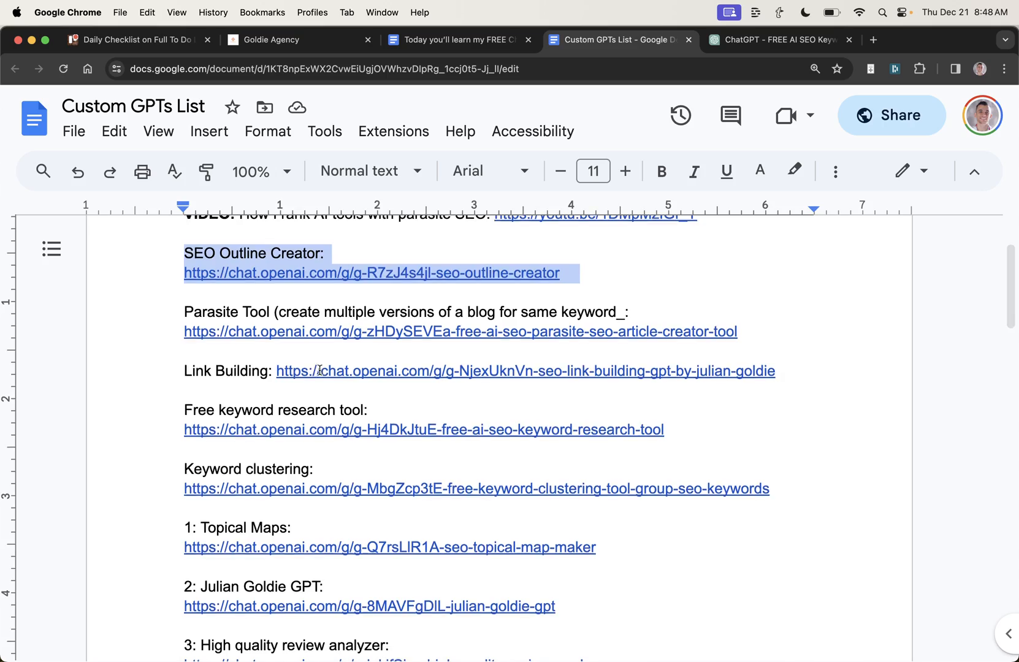
scroll(318, 343, down, 3)
scroll(318, 343, up, 6)
- Select and review the Custom GPTs List entries from the VIDEO line through the OTHERS links
click(152, 301)
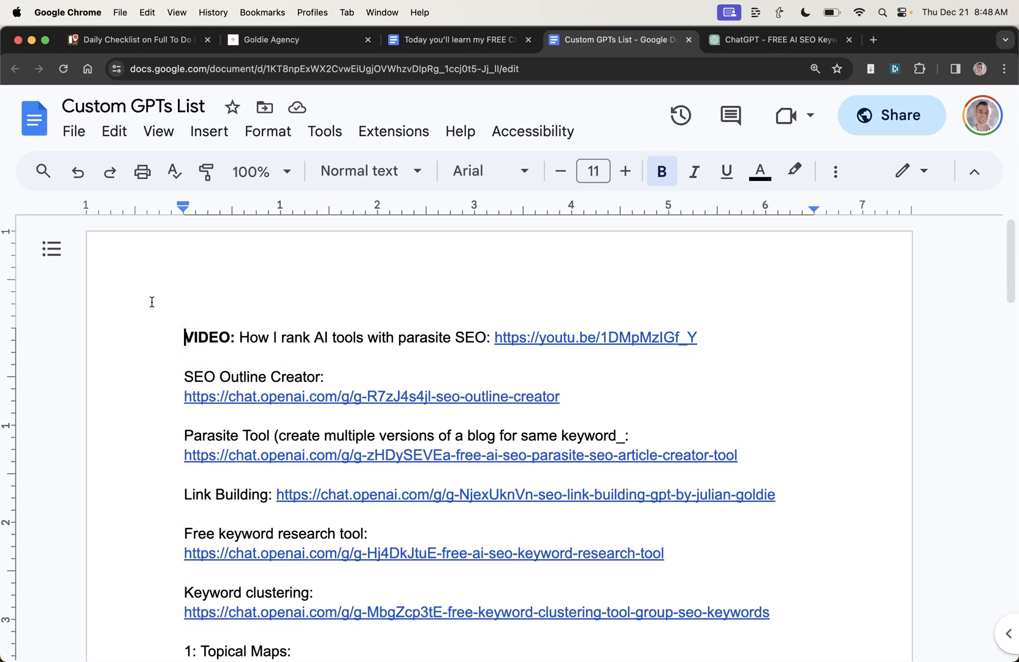
drag(184, 337, 494, 502)
scroll(494, 501, down, 15)
scroll(523, 515, up, 8)
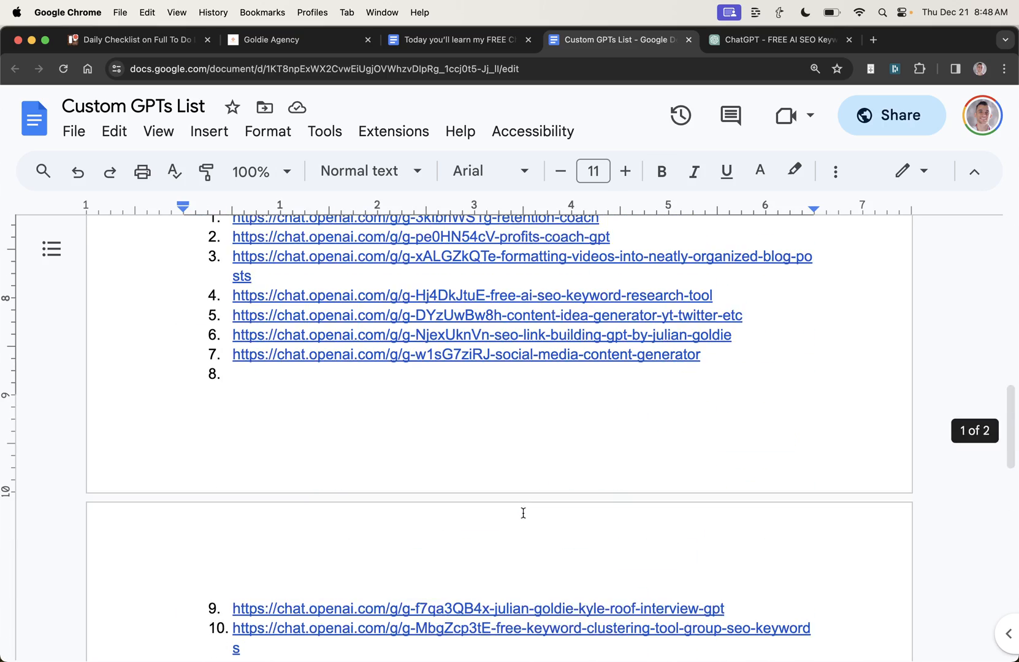
scroll(517, 518, up, 8)
scroll(513, 521, down, 5)
scroll(510, 527, up, 3)
scroll(508, 526, up, 2)
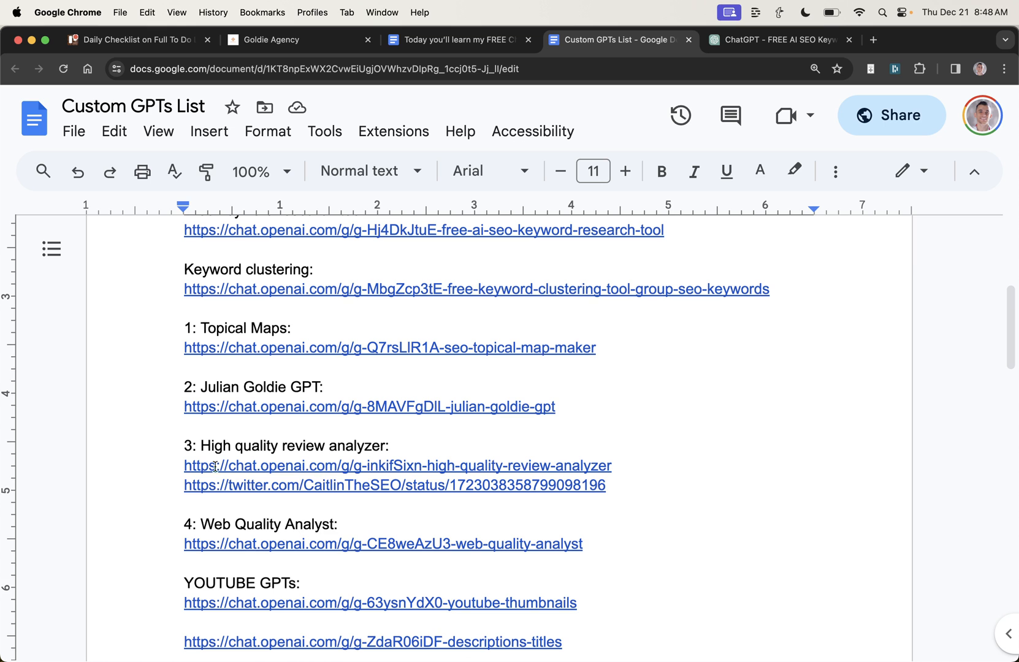
scroll(397, 501, down, 10)
drag(159, 347, 509, 504)
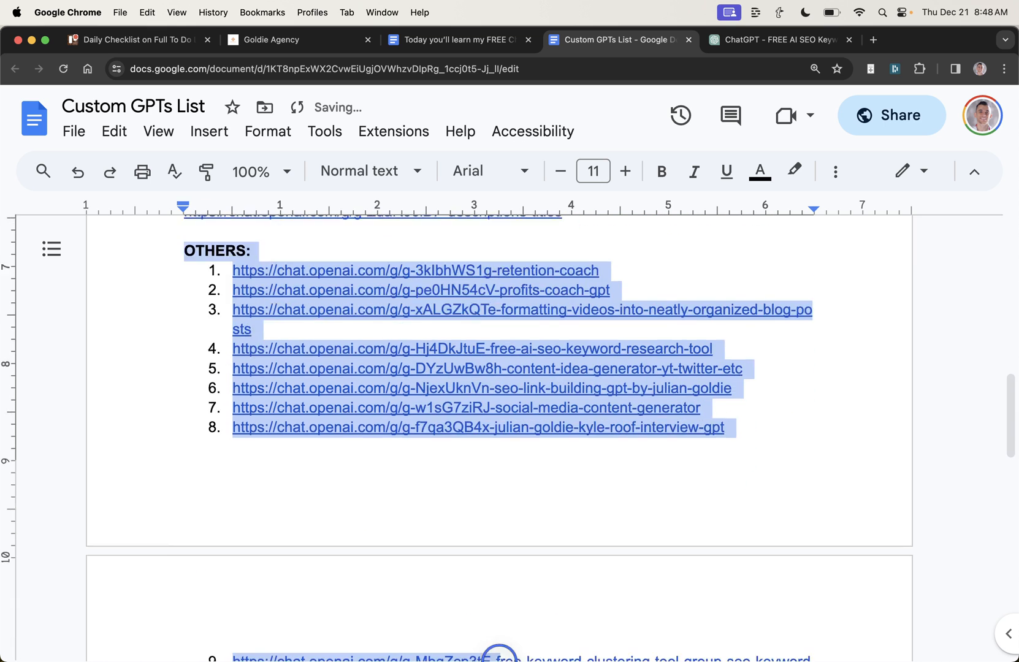
scroll(494, 556, down, 8)
click(675, 607)
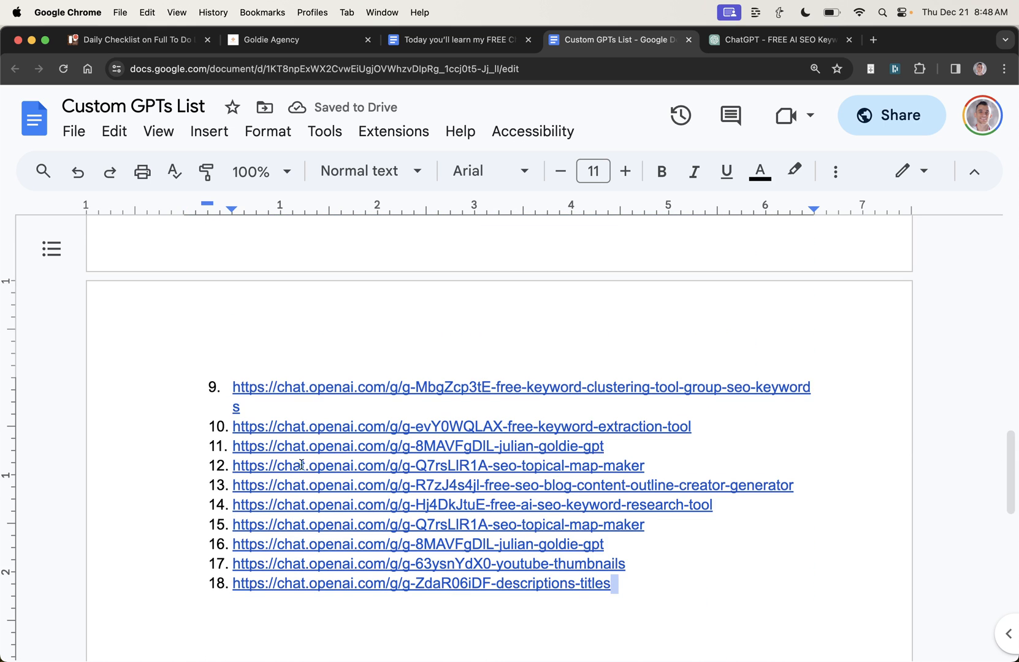
scroll(419, 464, up, 10)
scroll(419, 464, down, 5)
scroll(382, 462, down, 4)
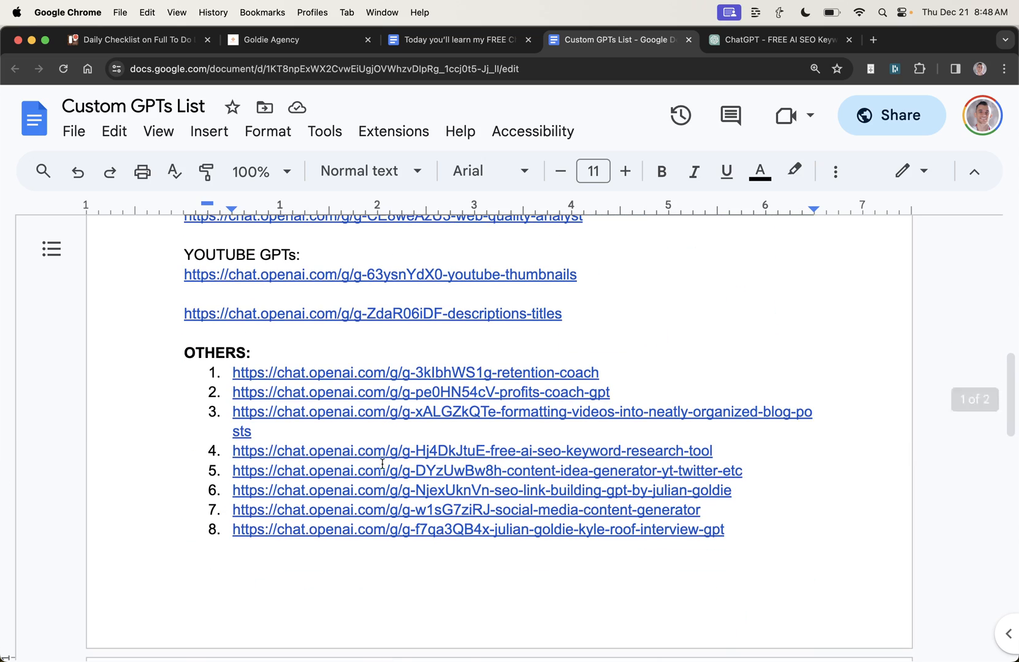
drag(184, 353, 477, 393)
scroll(477, 393, down, 1)
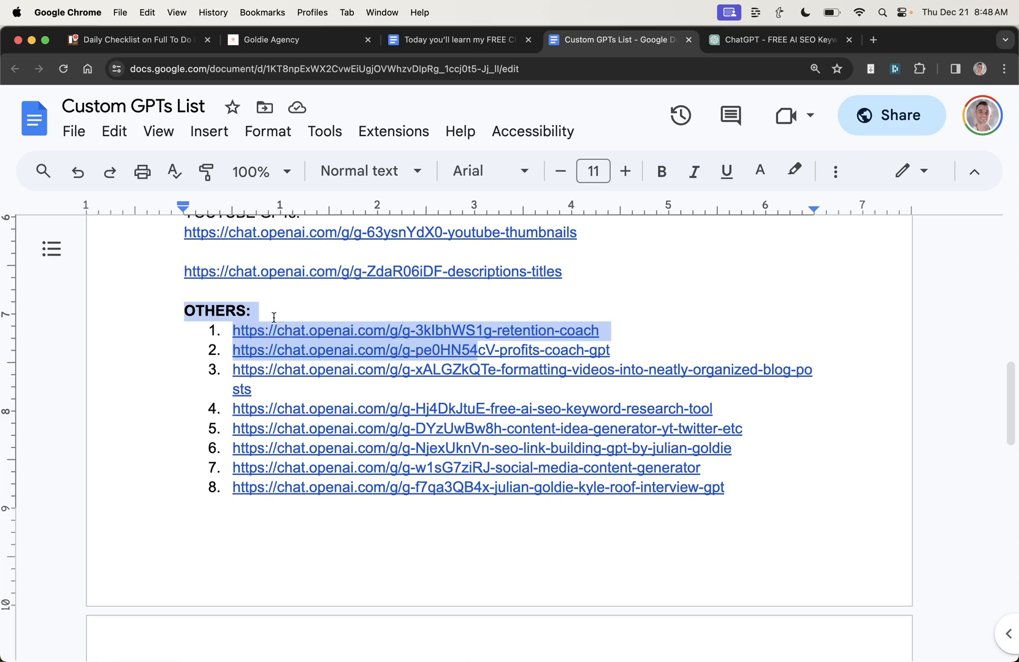
click(254, 310)
scroll(478, 358, up, 10)
scroll(478, 358, down, 5)
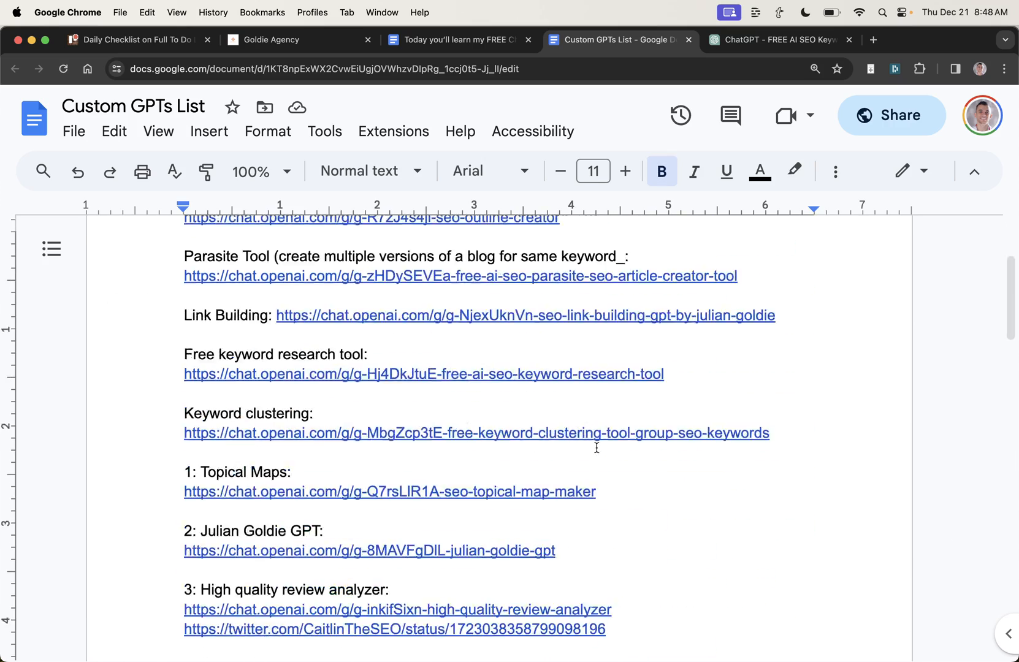
scroll(602, 451, down, 8)
scroll(602, 452, up, 5)
scroll(596, 438, up, 10)
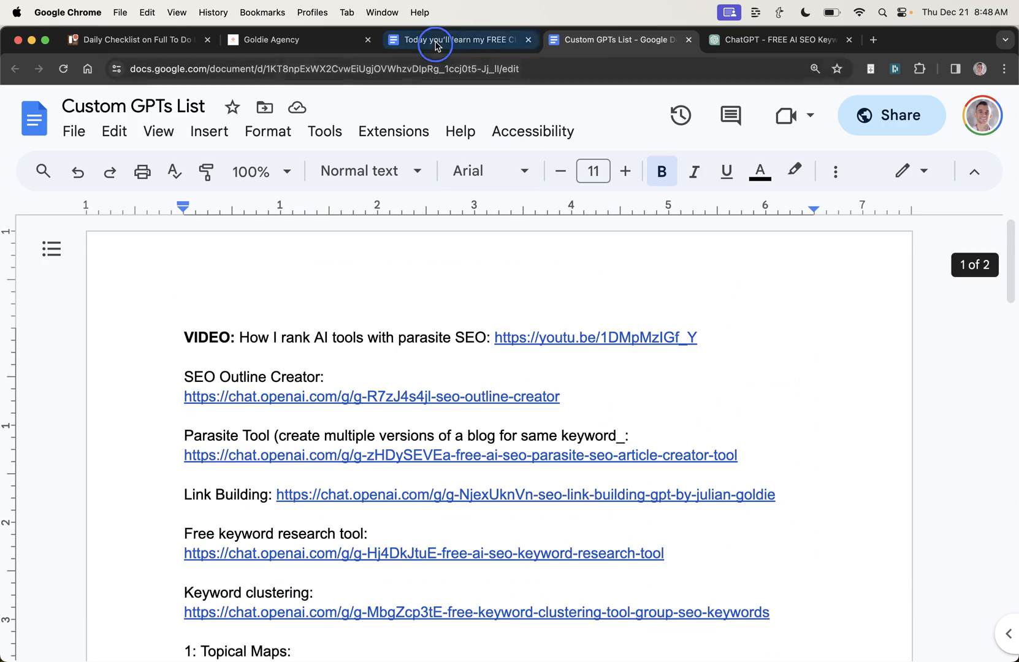
- Switch to the FREE ChatGPT SEO content strategy document and reveal the Free Custom GPTs link
click(453, 40)
drag(236, 438, 452, 551)
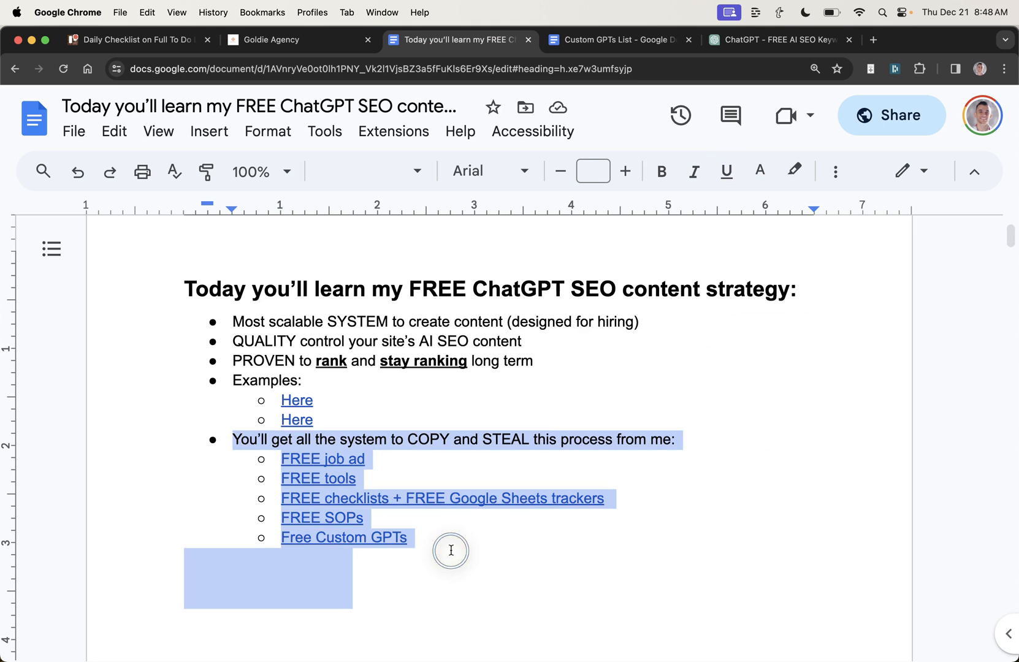
click(287, 537)
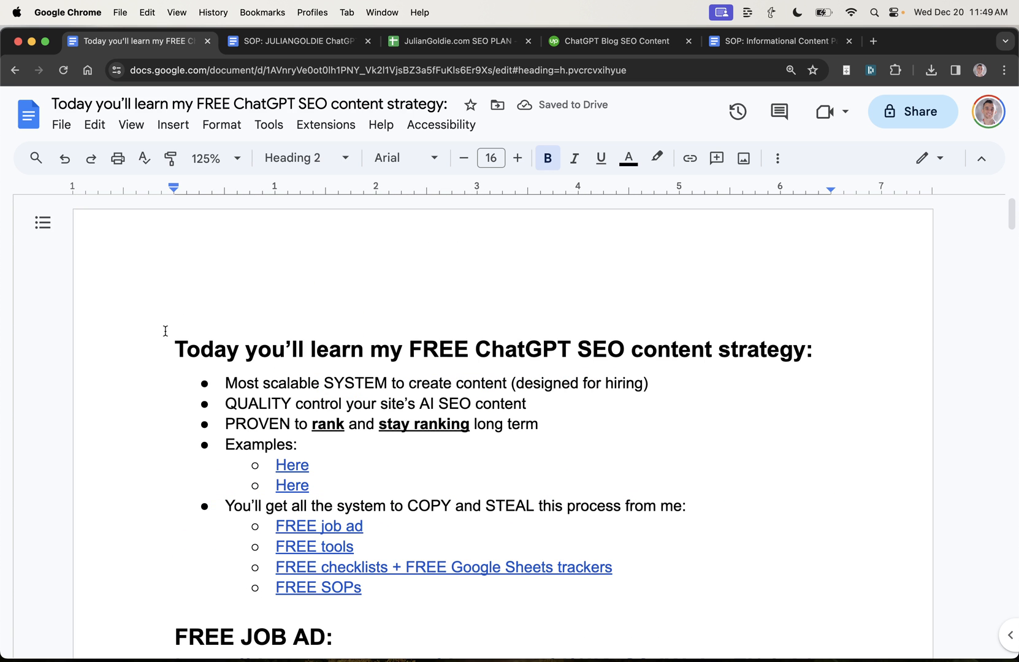
- Add a new SEO Systems lesson, insert 'SEO ' to title it ChatGPT SEO SOPs/Checklists, and save it
click(164, 331)
drag(405, 351, 798, 360)
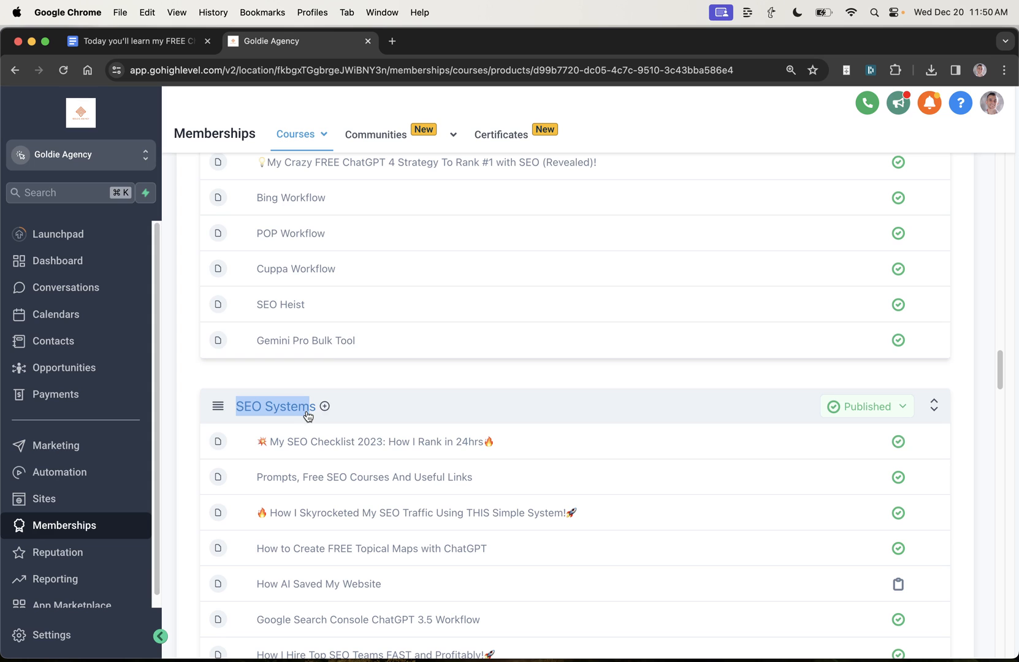
click(323, 407)
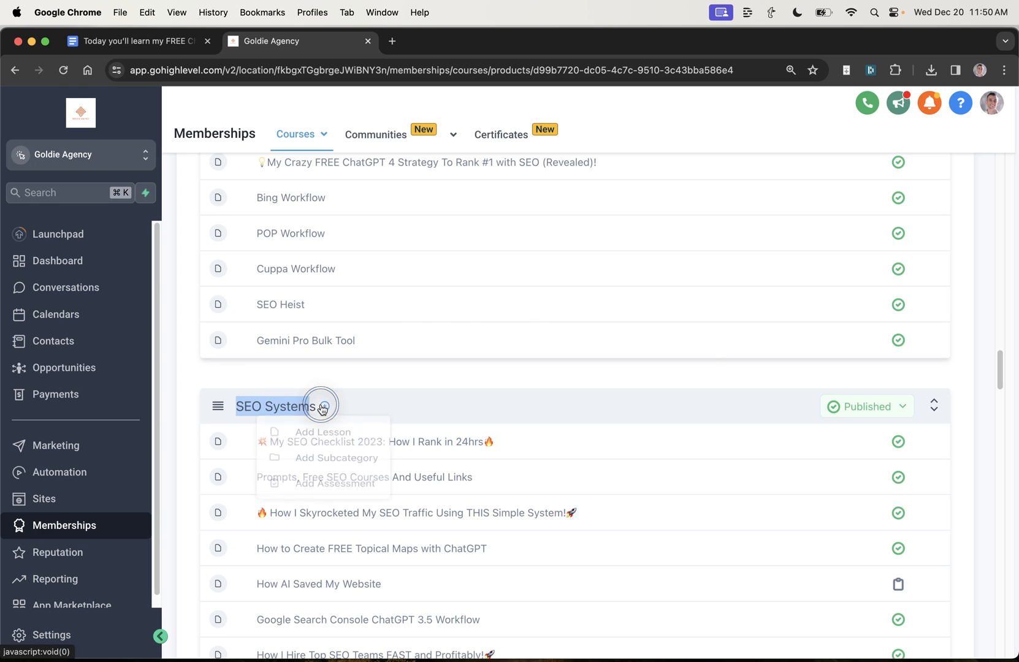
click(456, 316)
text(SEO SOPs/Checklists)
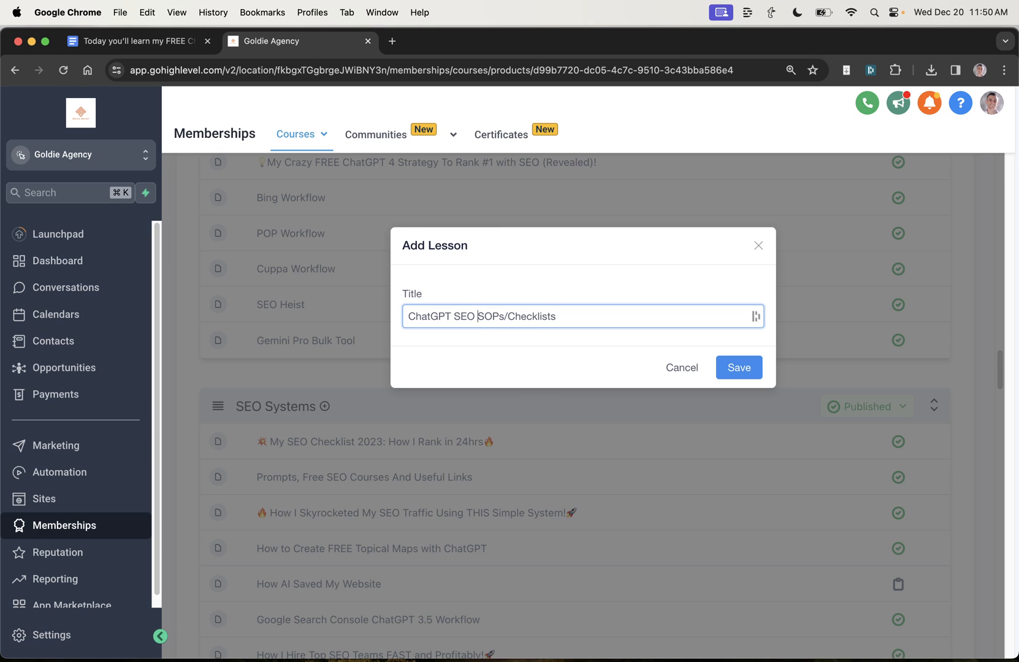
click(738, 367)
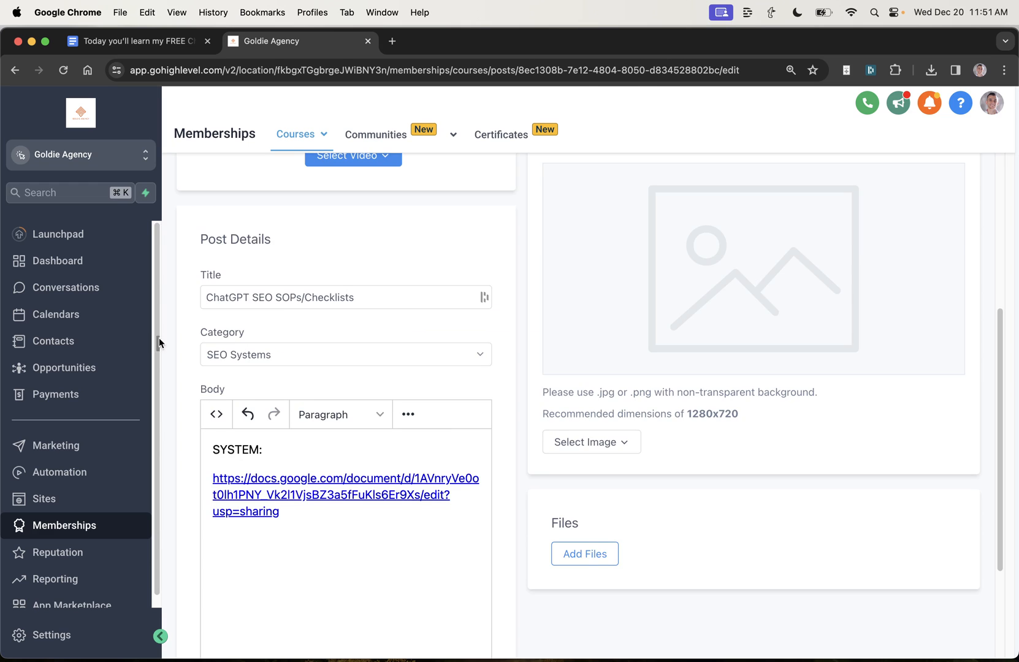
scroll(510, 318, up, 5)
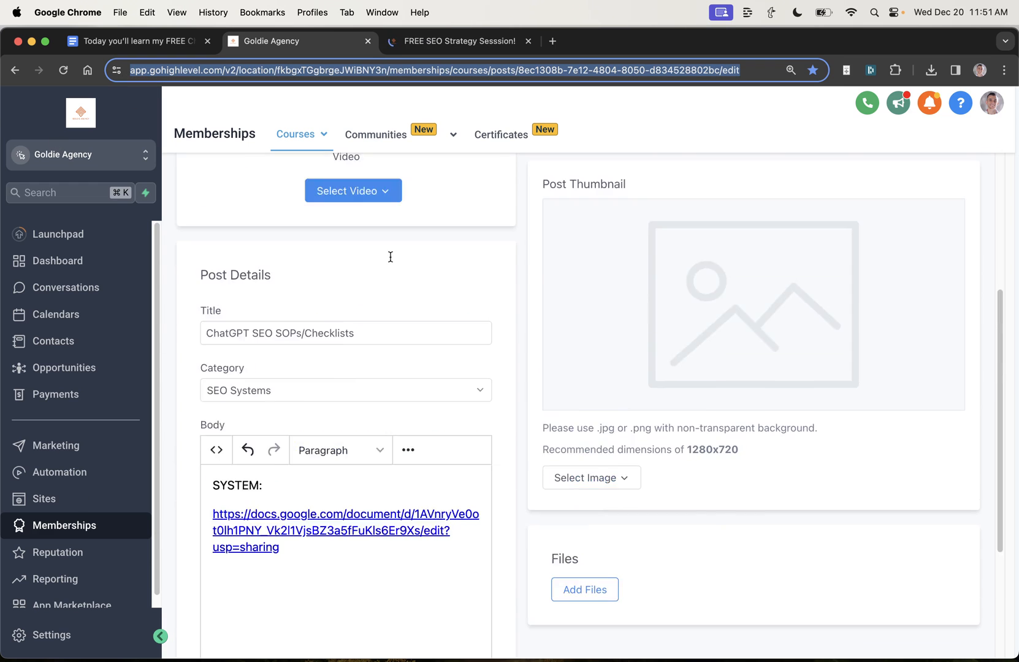
- Switch to the FREE SEO Strategy Session page and highlight its headline through Sales
click(402, 34)
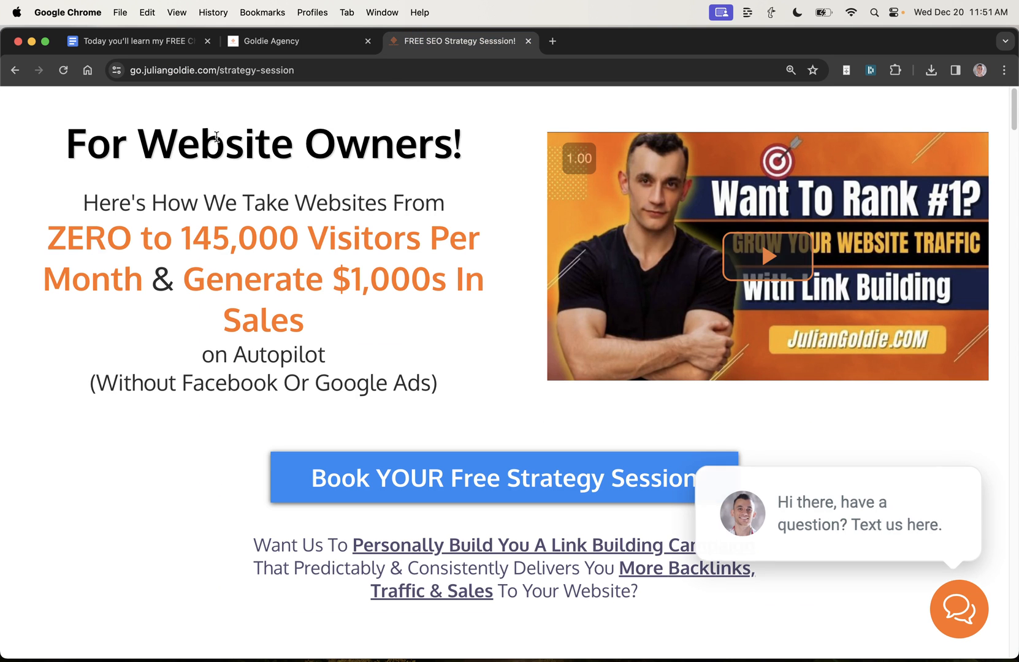
drag(75, 125, 414, 310)
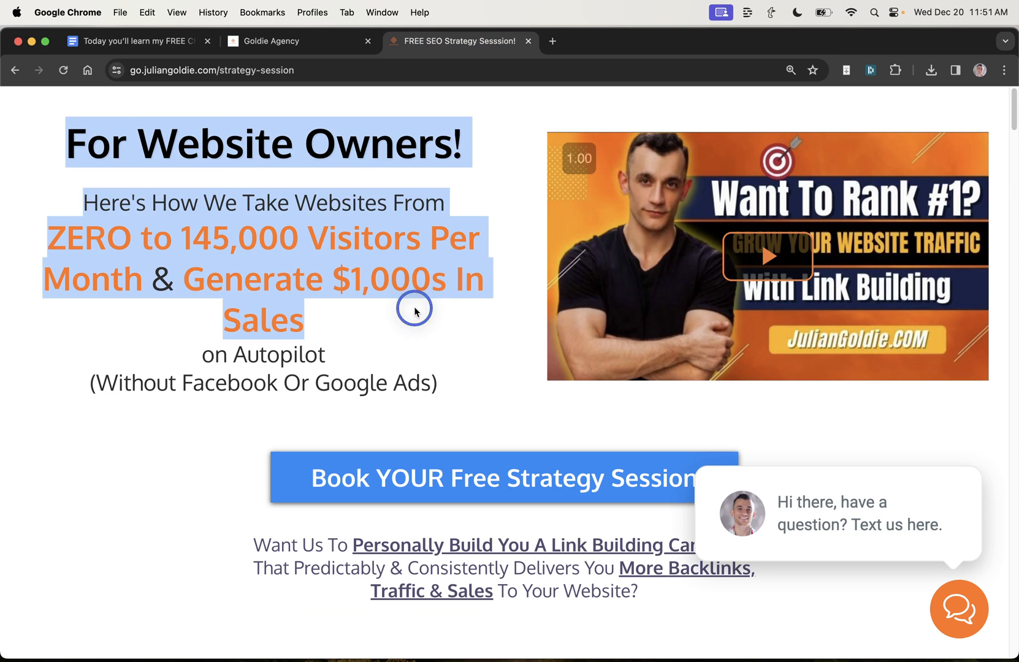
click(358, 241)
scroll(319, 318, down, 3)
scroll(333, 373, down, 2)
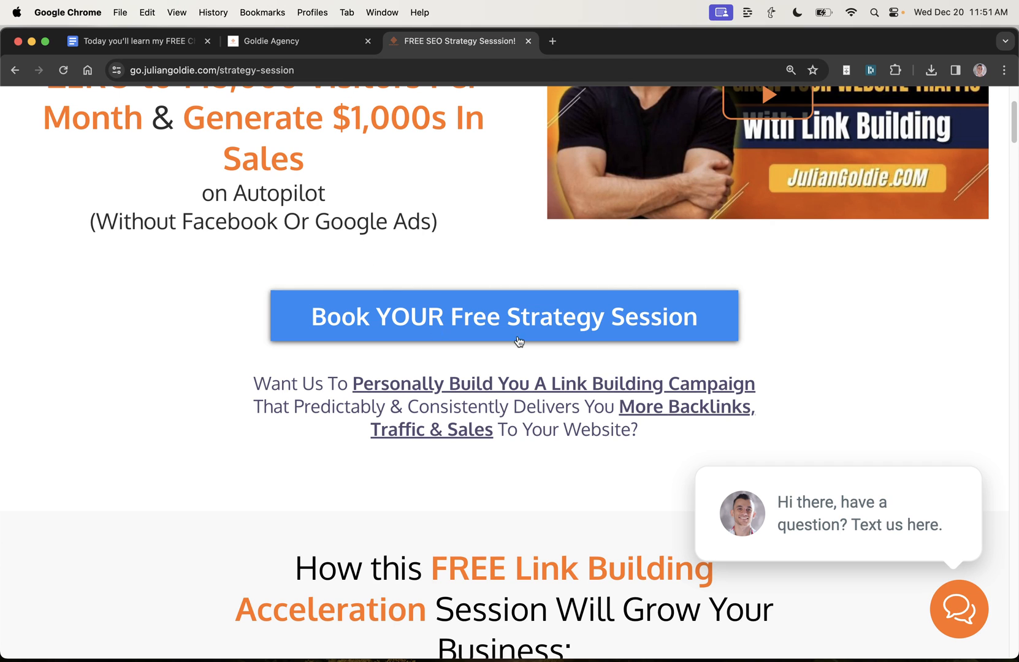
scroll(519, 341, up, 5)
scroll(317, 335, down, 10)
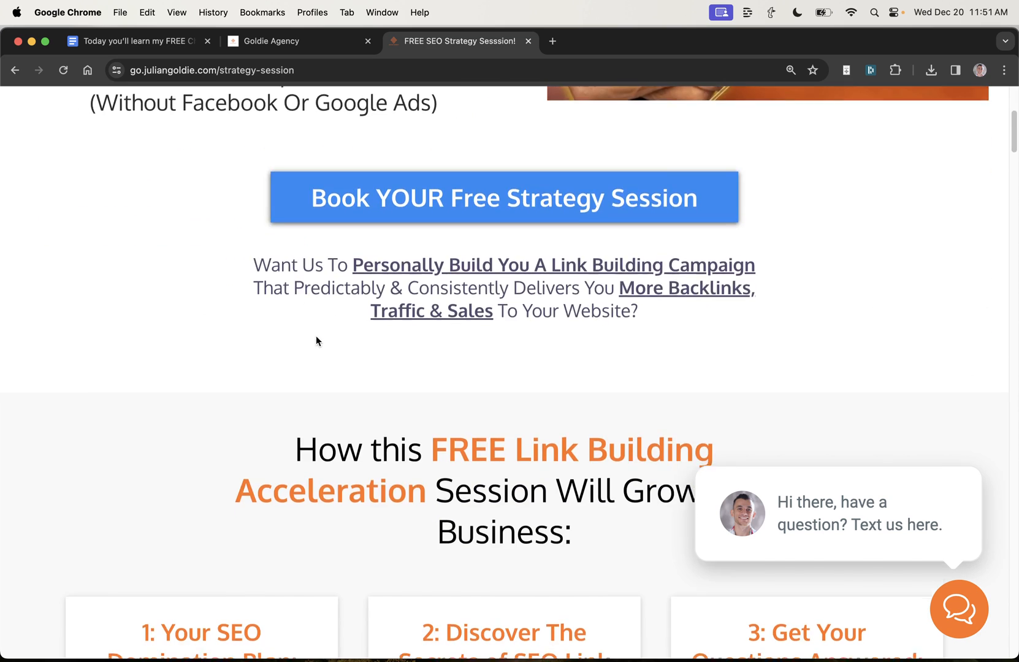
scroll(316, 350, down, 8)
scroll(316, 350, up, 4)
scroll(316, 351, down, 1)
scroll(223, 277, up, 5)
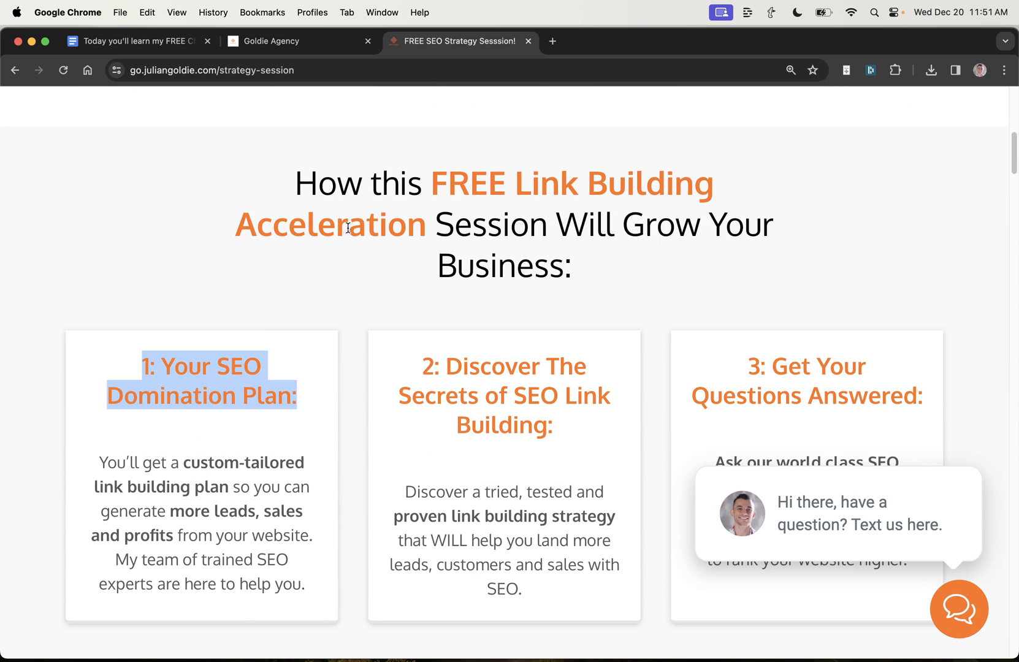
- Scroll the session benefits section, highlighting its headline and the card 4 and 5 headings
drag(287, 183, 579, 271)
click(580, 270)
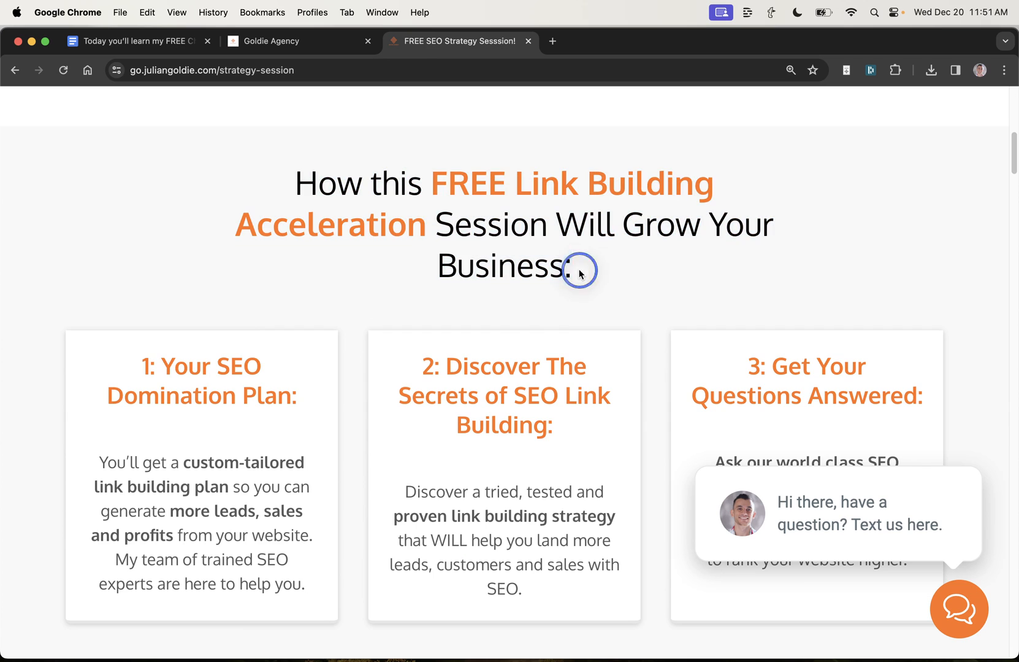
drag(146, 366, 334, 386)
click(334, 387)
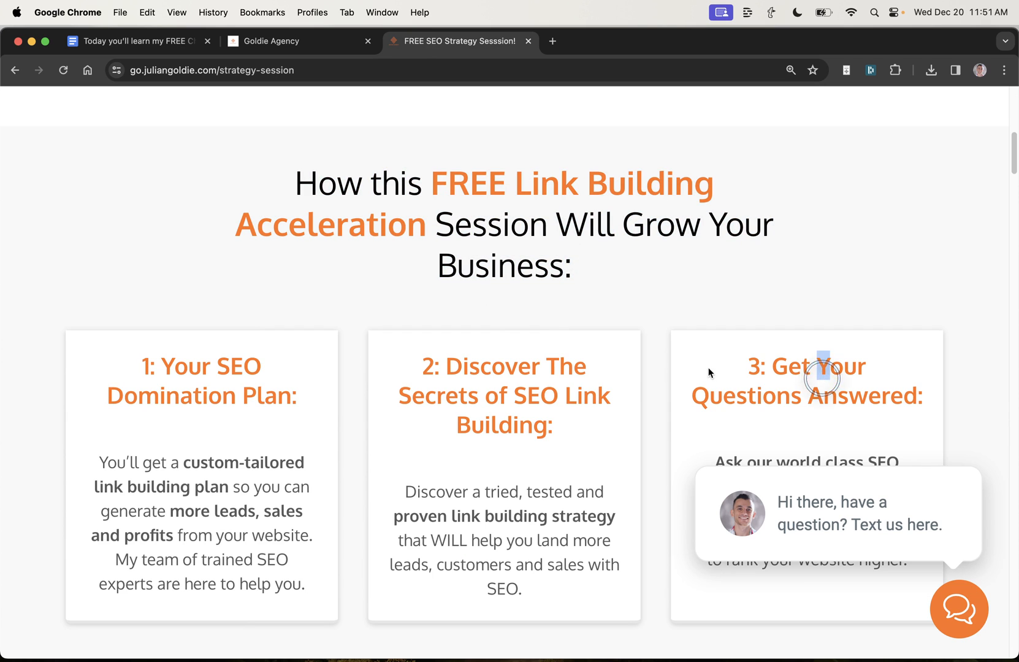
drag(725, 372, 992, 414)
scroll(796, 398, down, 2)
drag(414, 287, 627, 318)
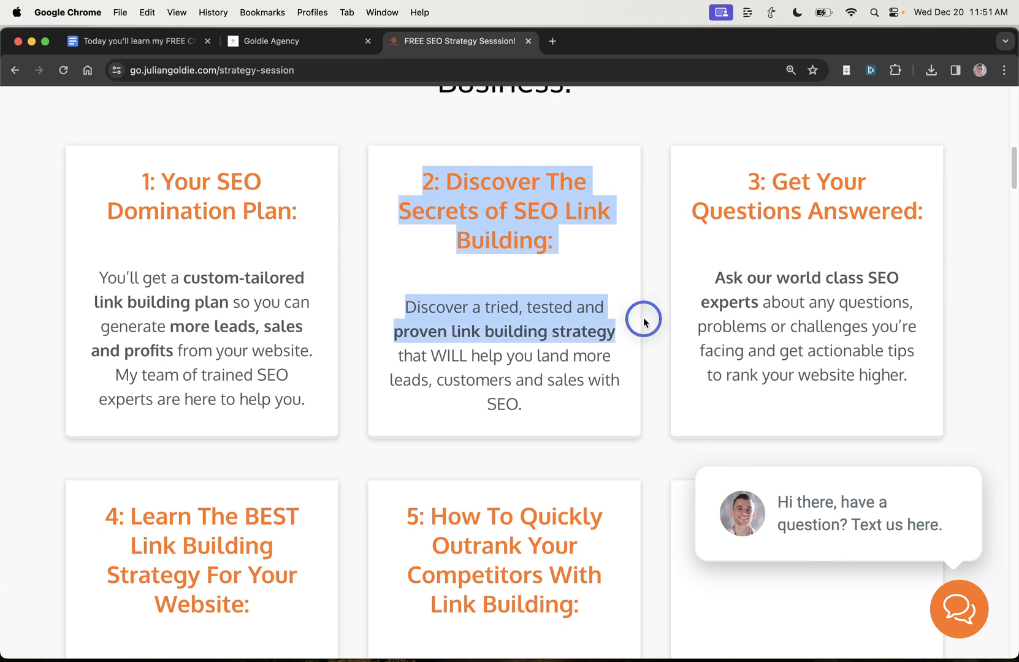
scroll(628, 302, down, 2)
scroll(445, 439, down, 5)
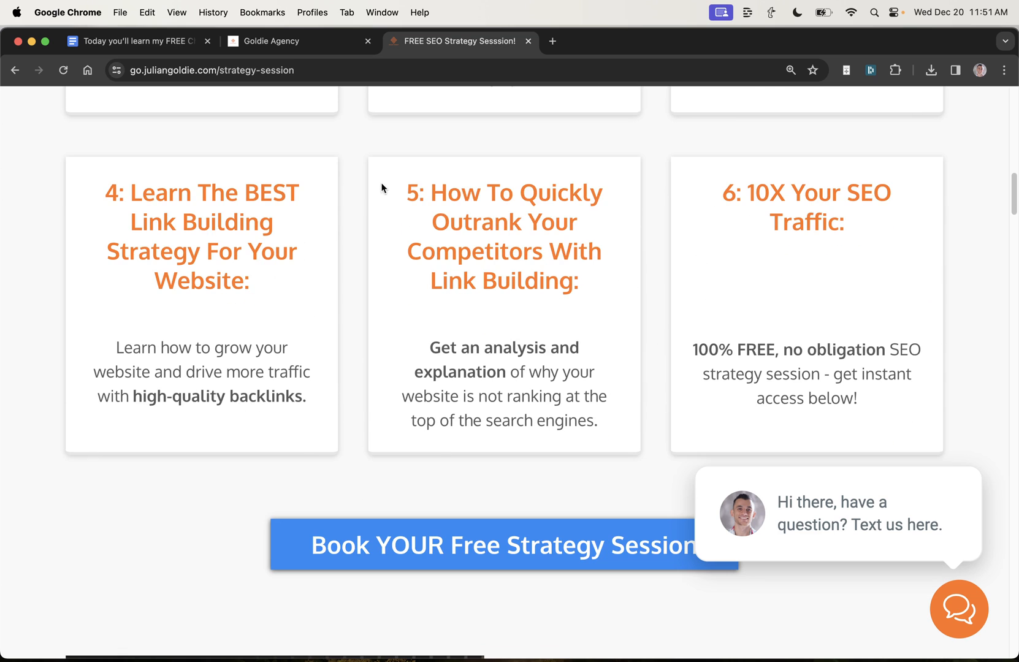
drag(402, 188, 585, 278)
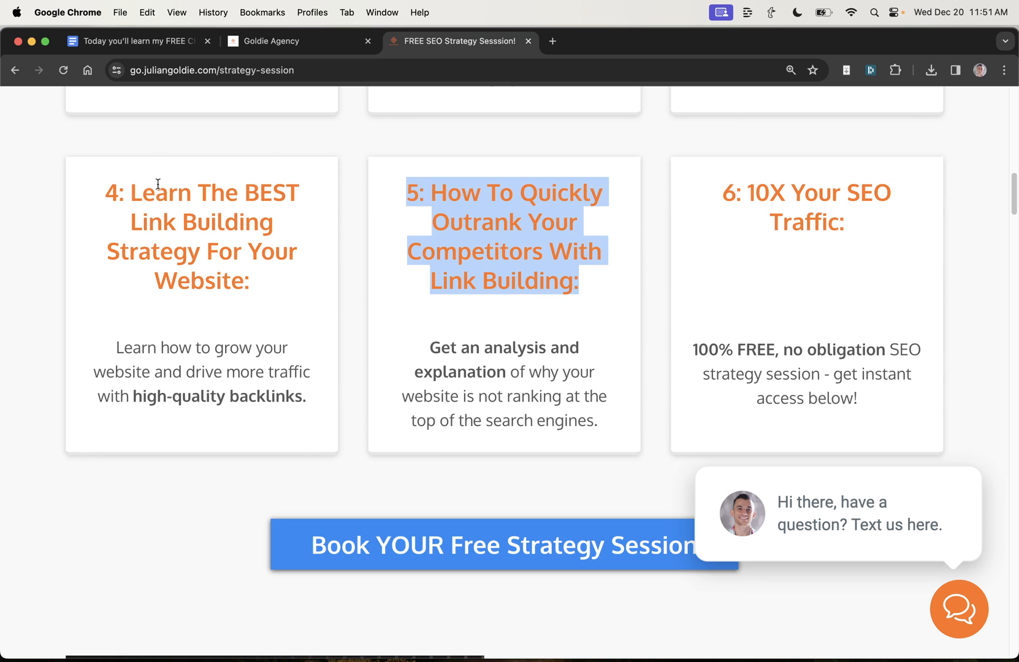
drag(99, 191, 263, 303)
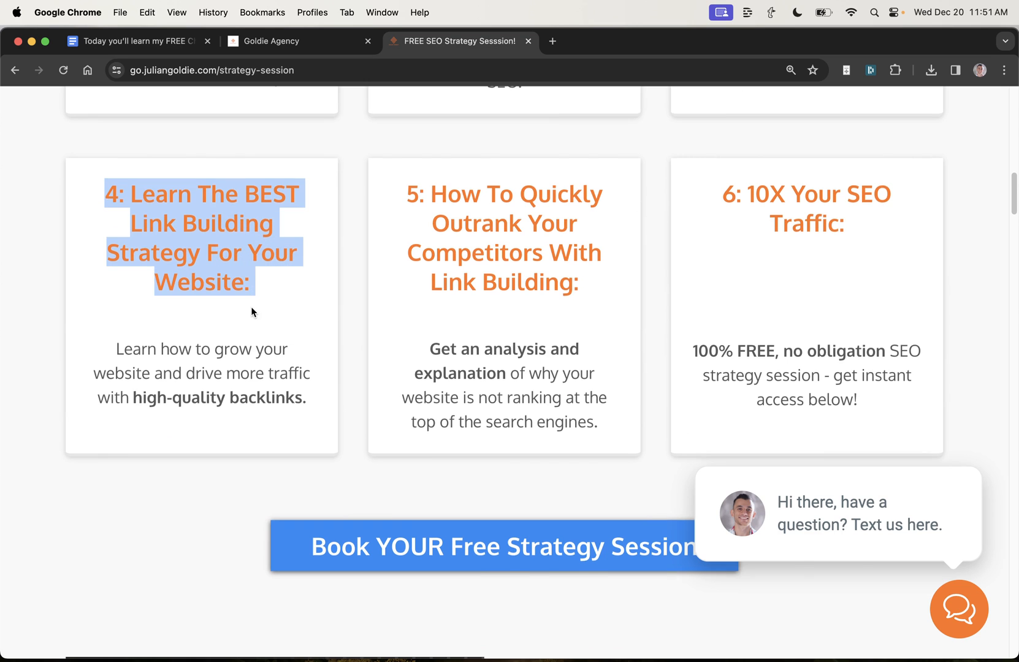
scroll(251, 307, up, 15)
click(258, 322)
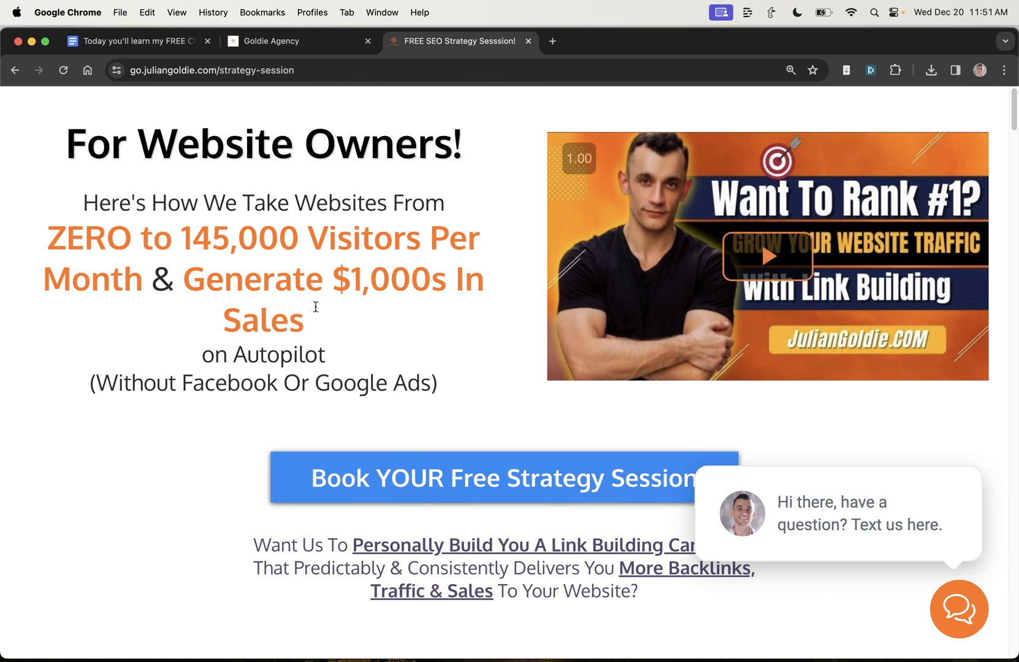